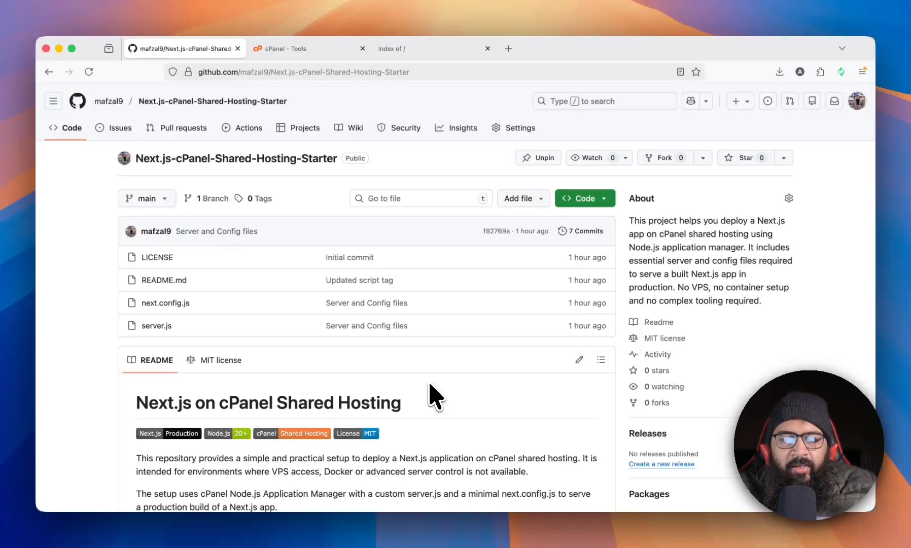
Start the Next.js development server in the toolsvela project terminal with npm run dev.
click(441, 530)
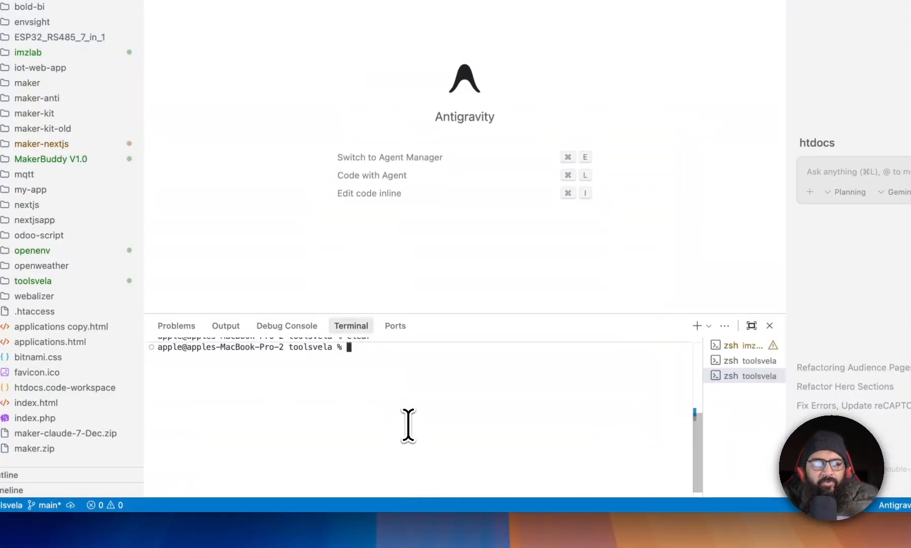
scroll(409, 425, up, 3)
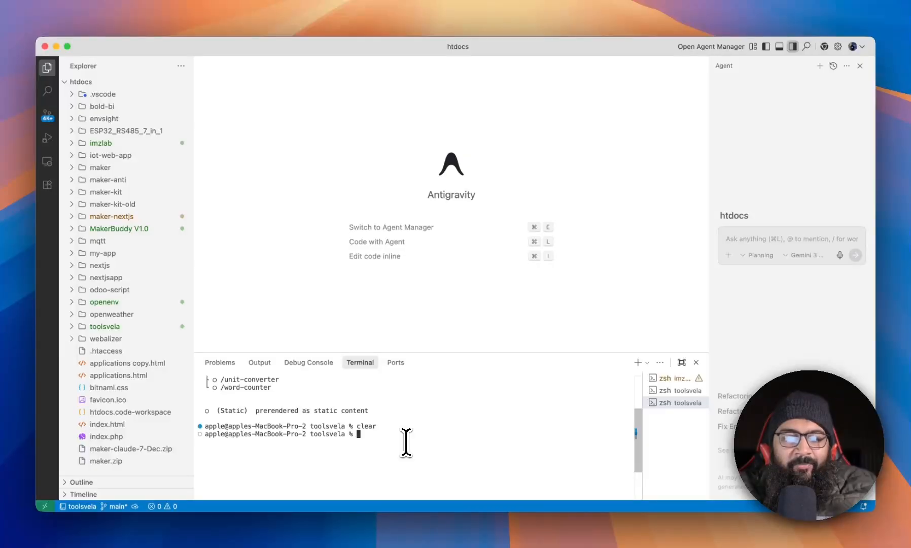
text(npm run)
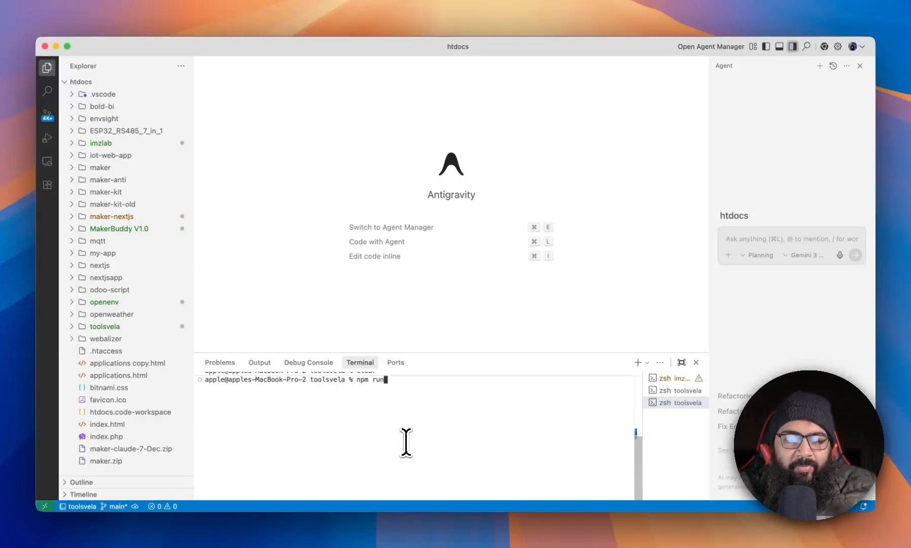
text( dev)
key(Return)
Open localhost:3000 in a new browser tab and scroll through the Toolsvela home page.
key(super+Tab)
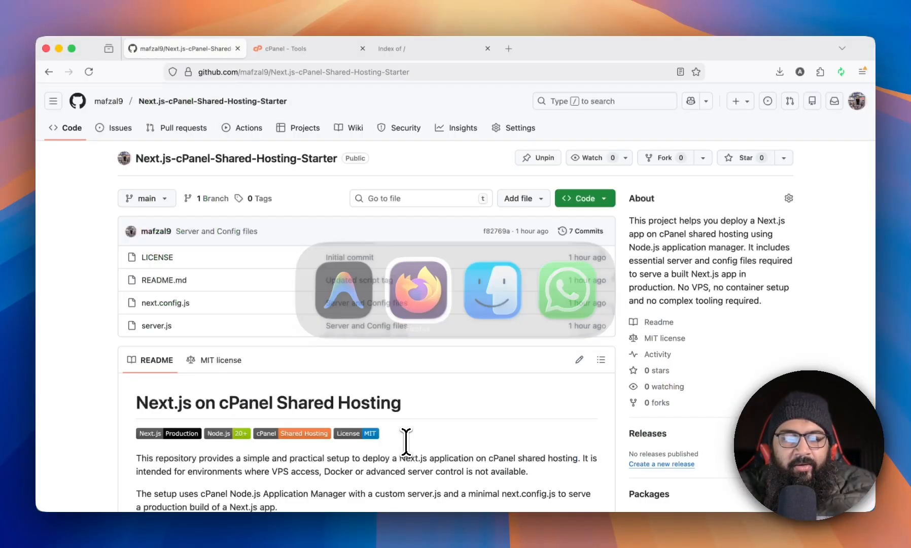
key(super+t)
text(localhost:3000/)
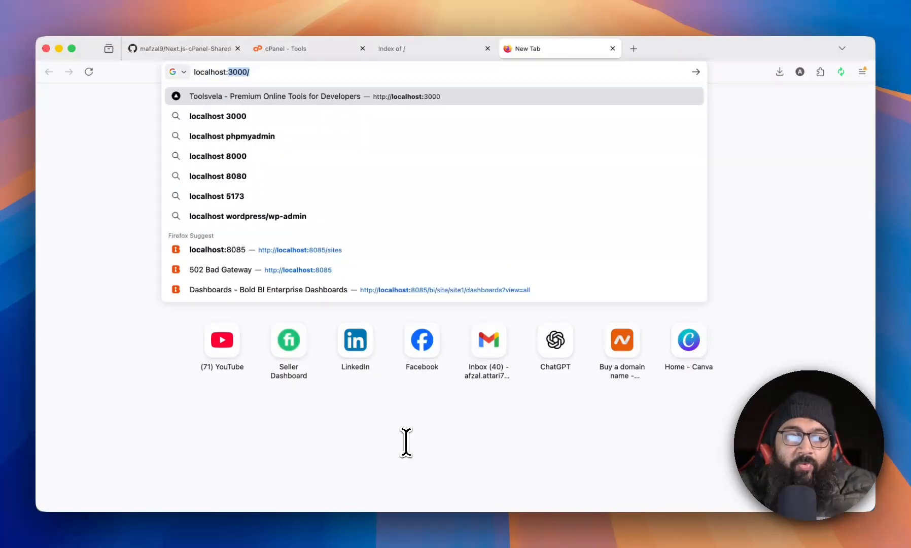
key(Return)
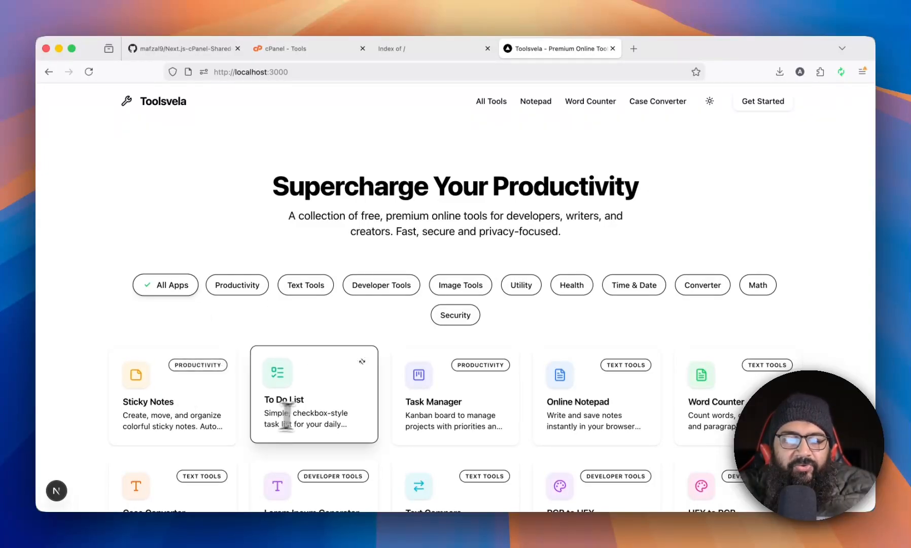
scroll(452, 410, down, 3)
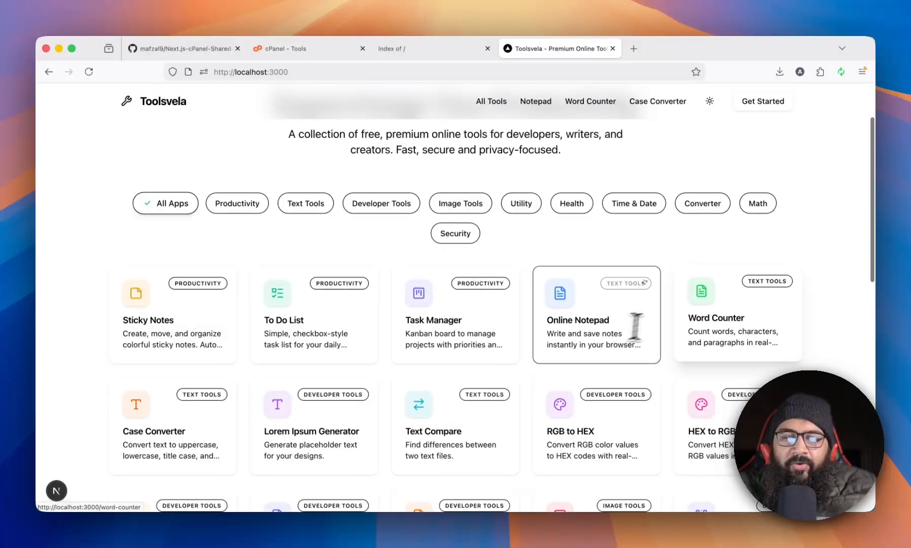
scroll(362, 342, up, 3)
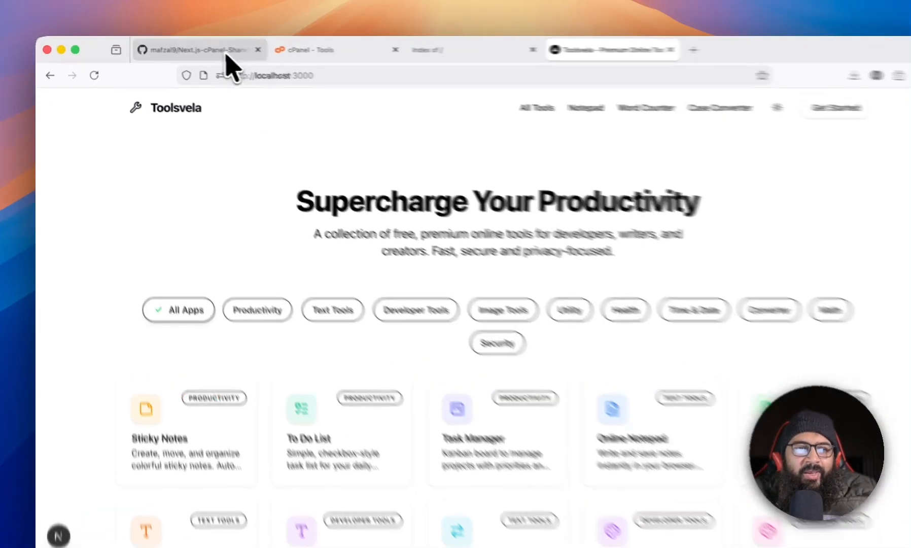
Review the Next.js-cPanel-Shared-Hosting-Starter repository's README on GitHub.
click(207, 48)
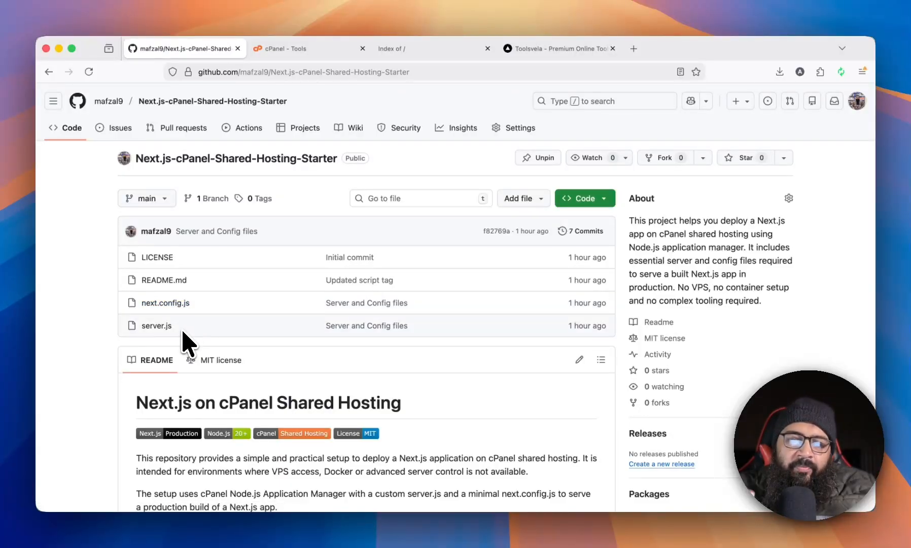
scroll(184, 339, down, 10)
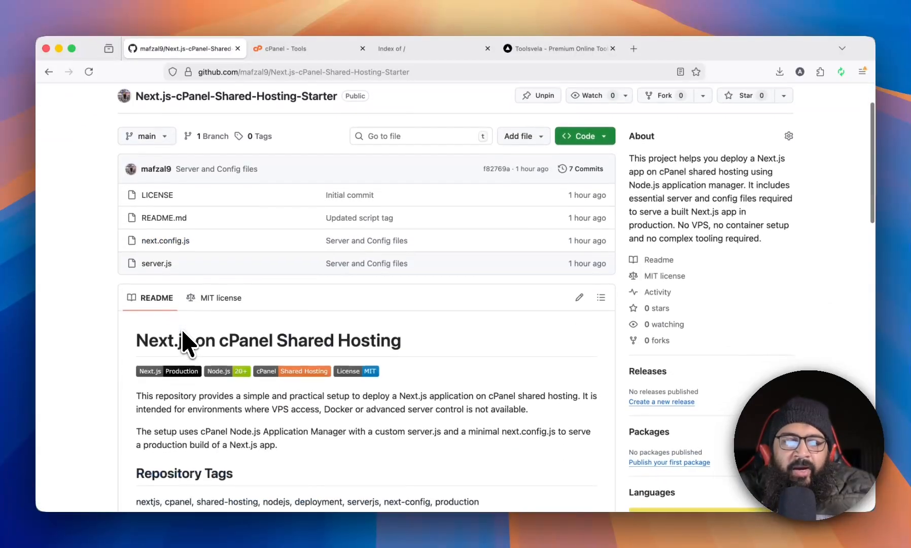
scroll(183, 339, down, 2)
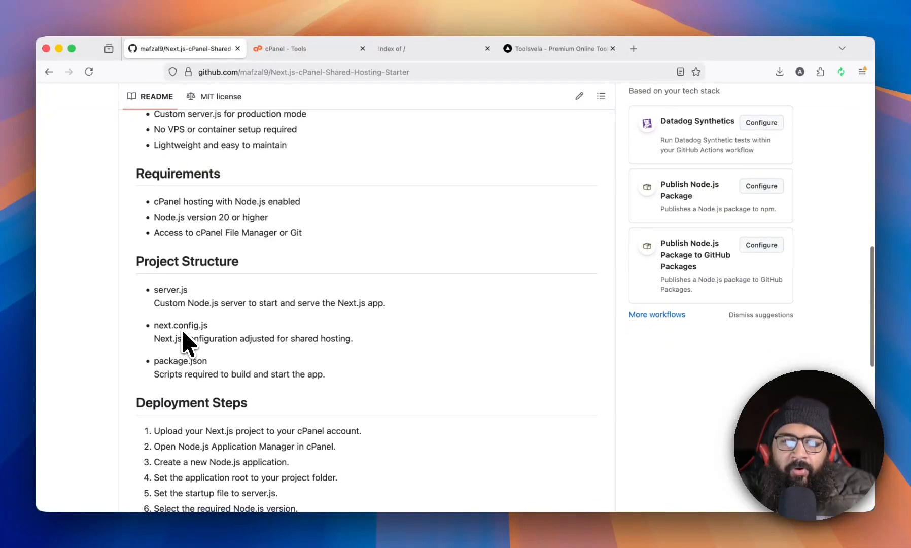
scroll(183, 333, up, 15)
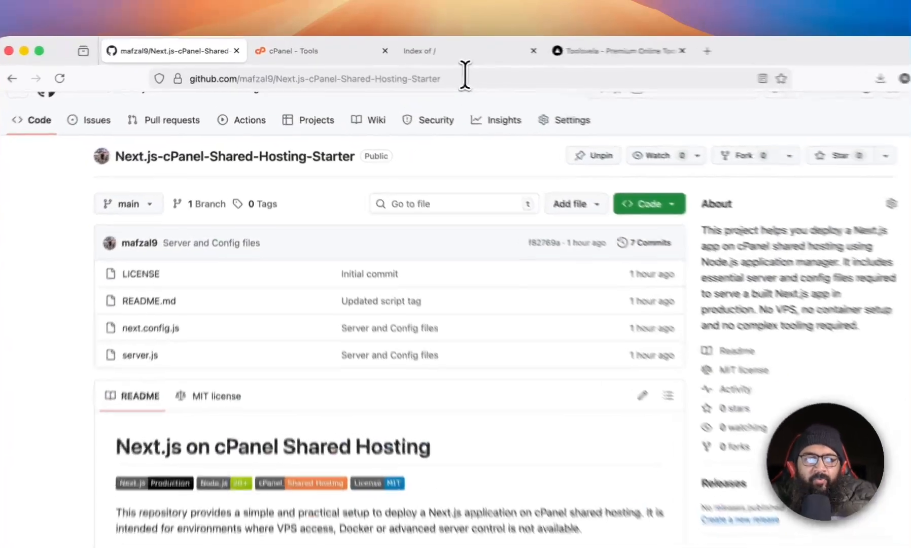
Open the mafzal9 GitHub profile by trimming the repository path from the address.
drag(421, 72, 325, 71)
drag(391, 86, 275, 89)
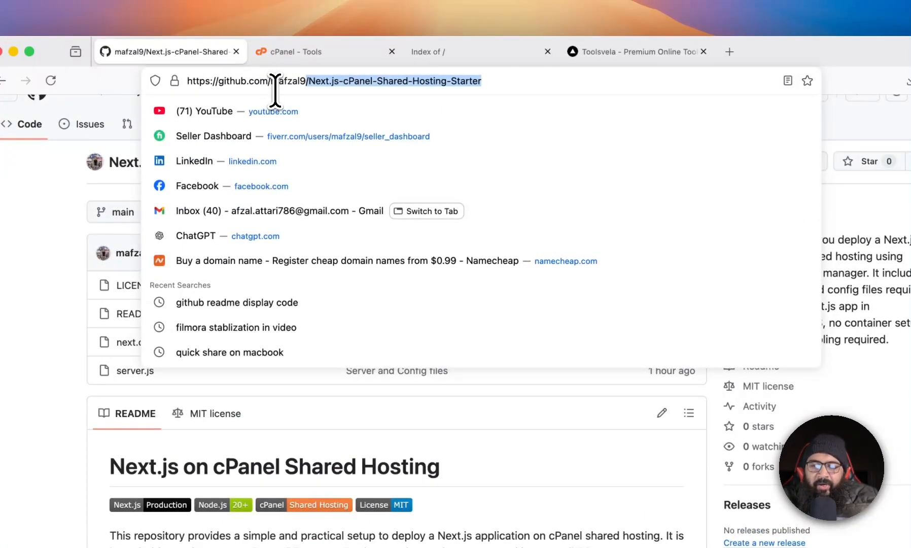
key(BackSpace)
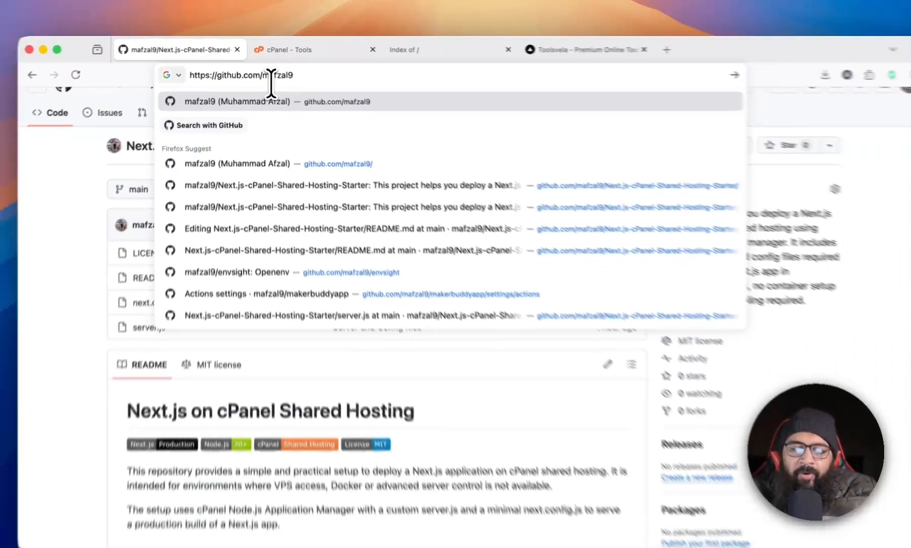
key(Return)
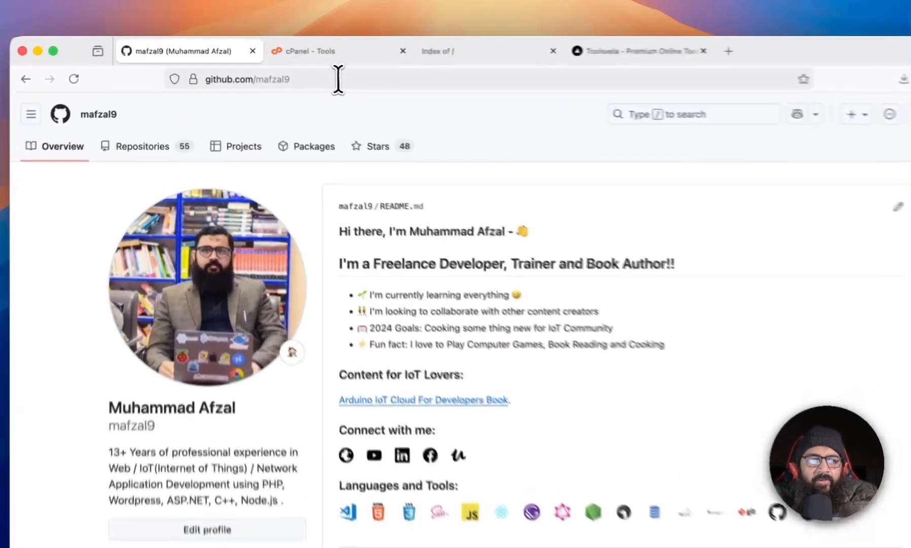
click(338, 79)
text(git)
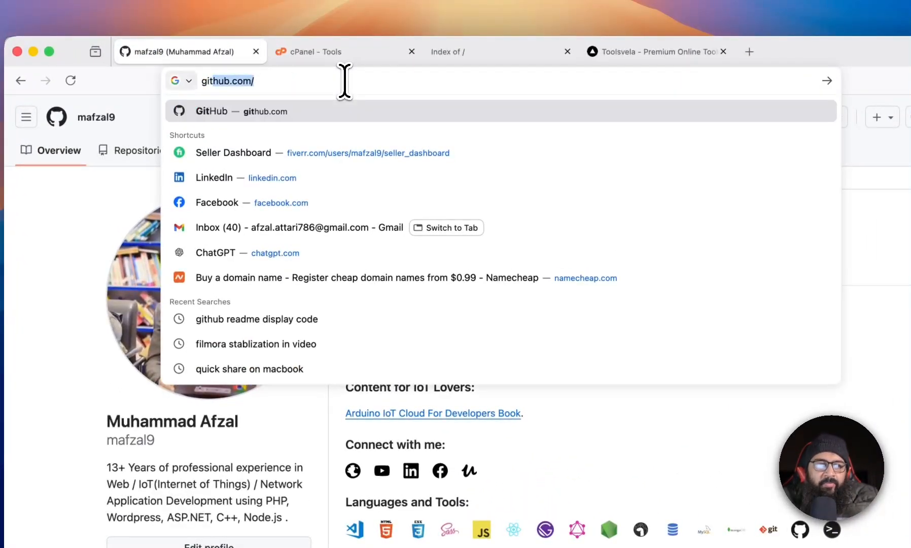
key(Right)
text(maf)
key(Return)
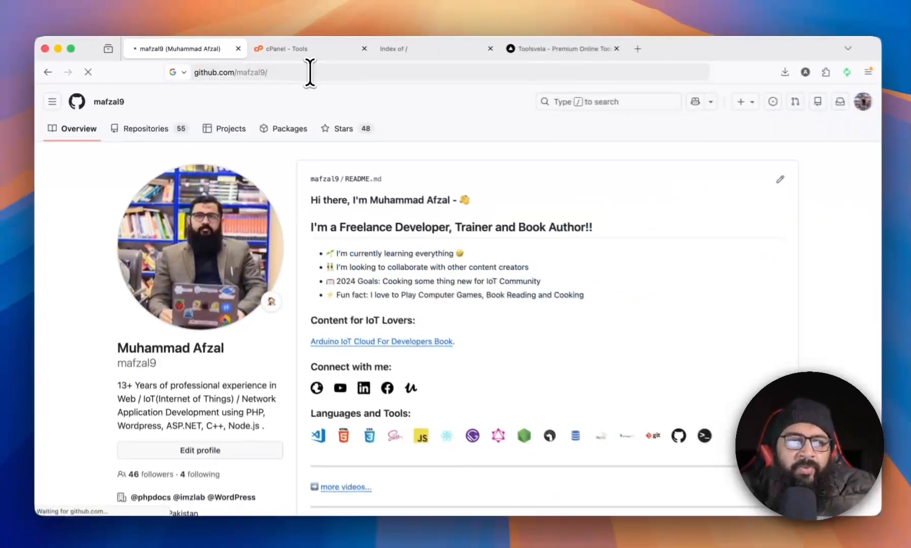
Open the pinned Next.js-cPanel-Shared-Hosting-Starter repository and read its deployment steps.
scroll(431, 175, down, 3)
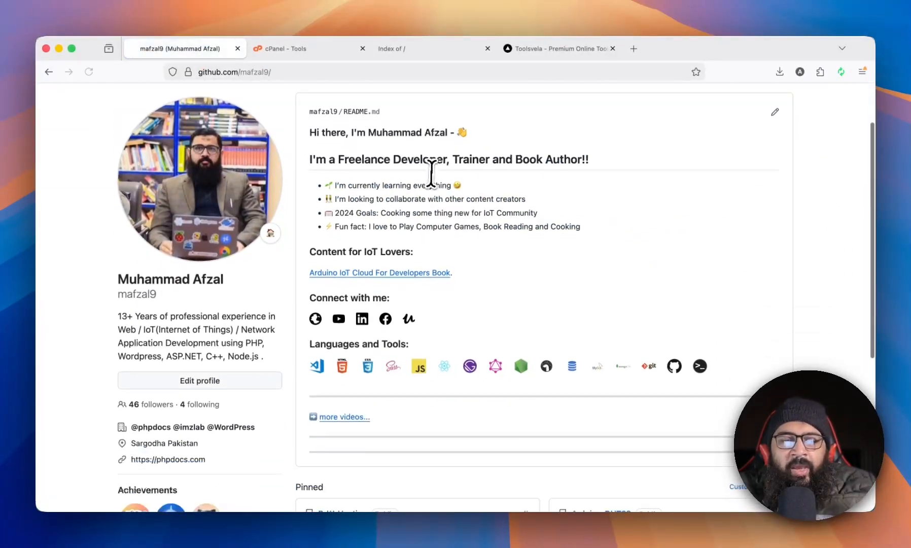
scroll(431, 175, down, 5)
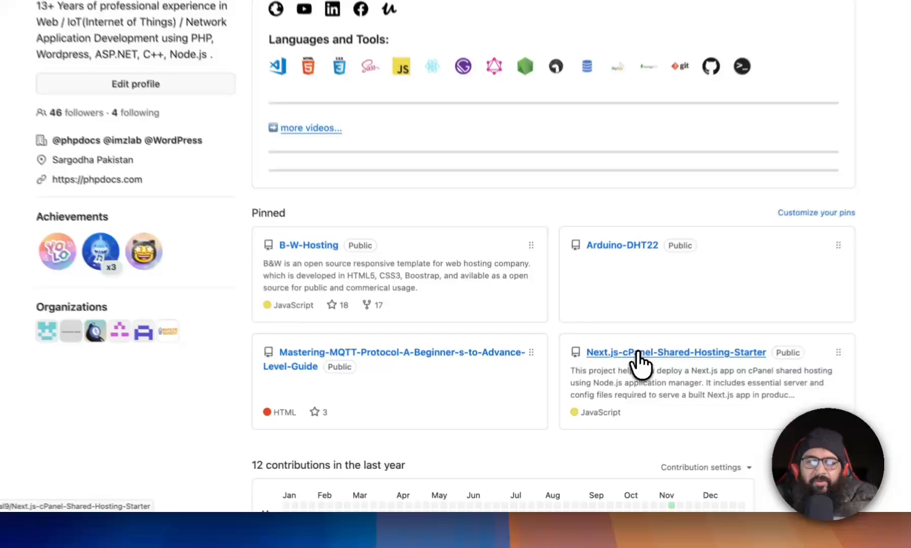
click(616, 382)
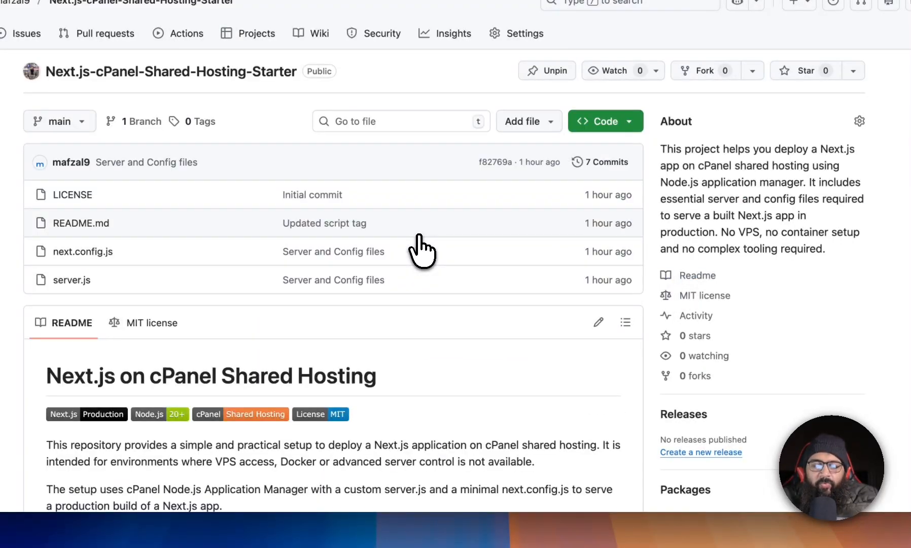
scroll(420, 249, down, 15)
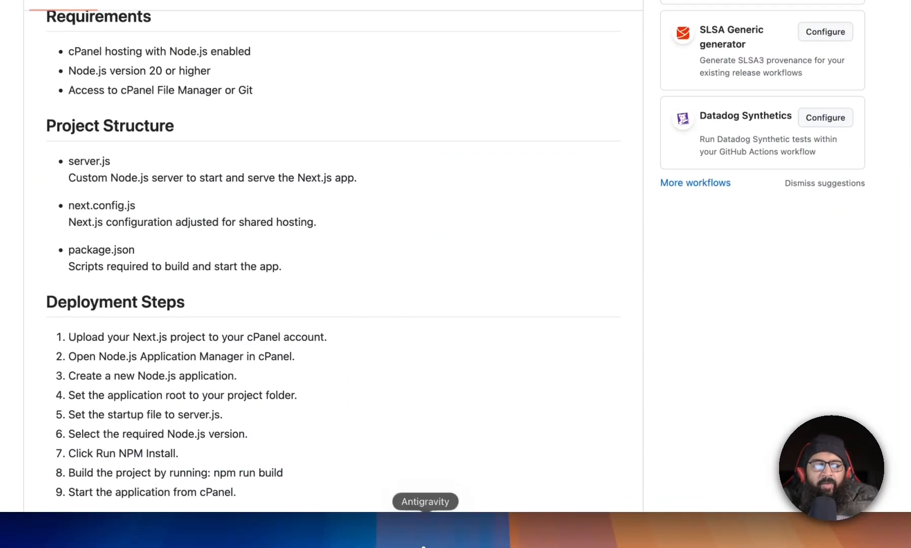
Return to the editor, expand the toolsvela folder and open its package.json.
click(423, 542)
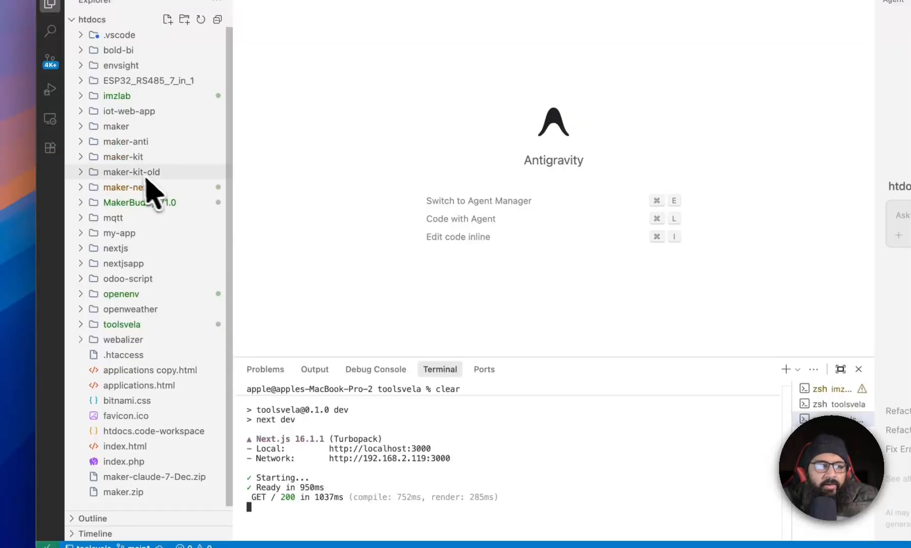
click(78, 321)
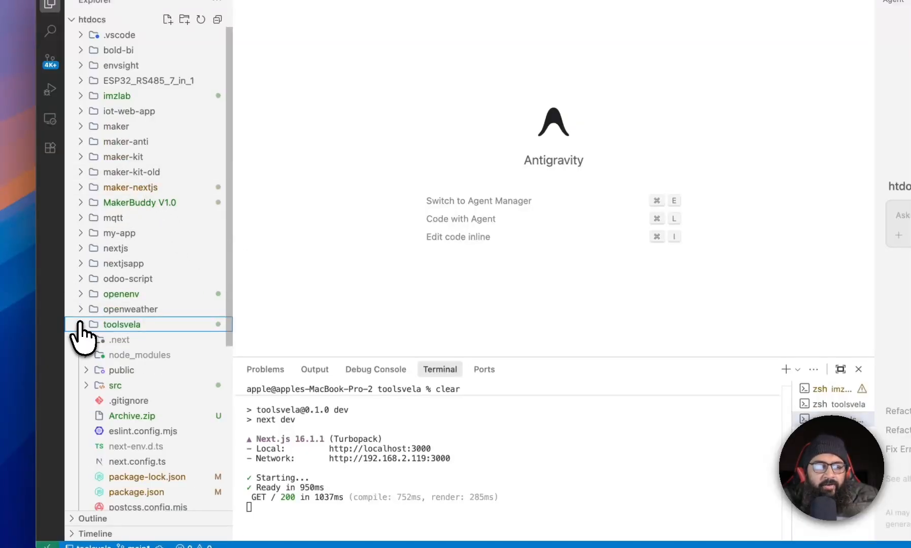
scroll(96, 386, down, 8)
scroll(142, 388, down, 2)
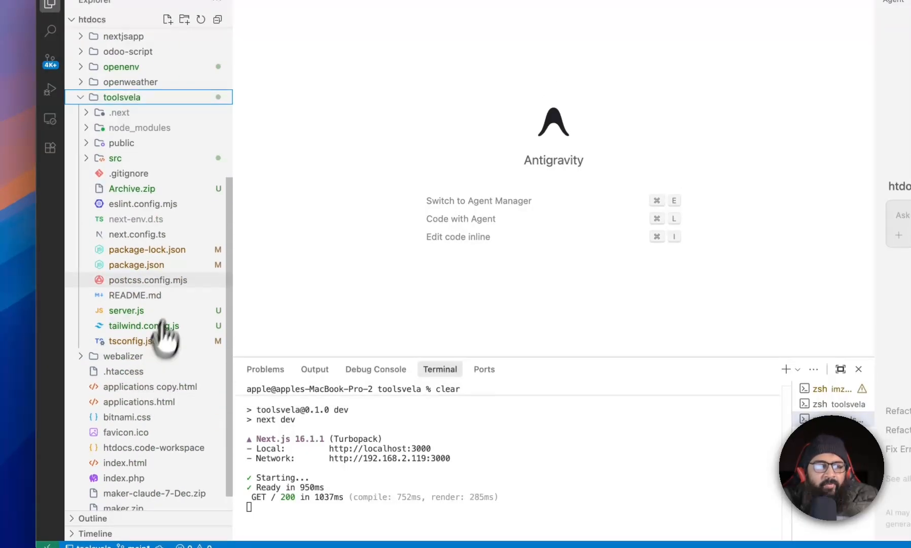
click(150, 268)
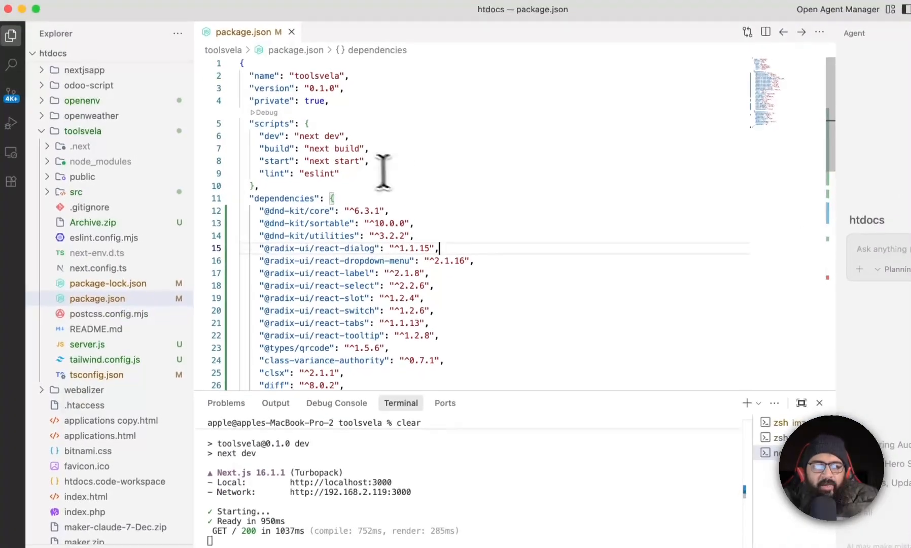
click(403, 133)
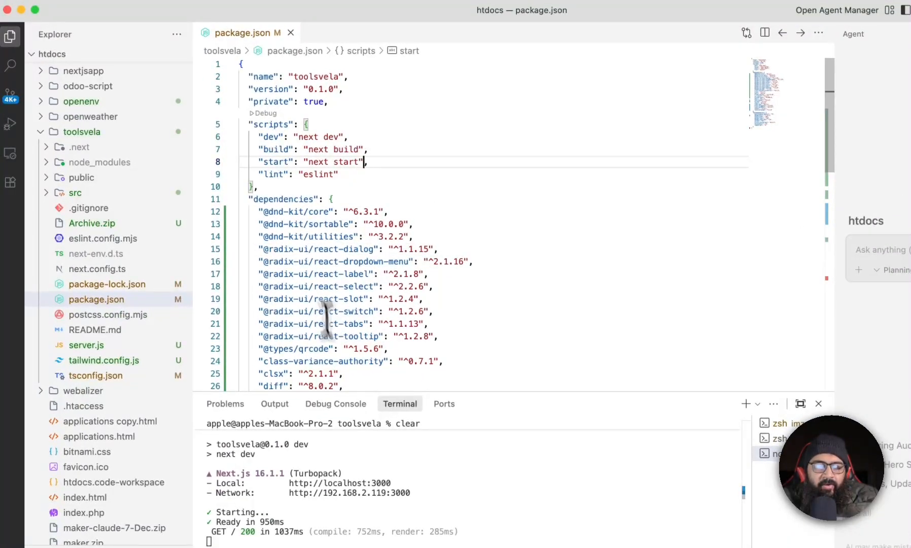
Replace the package.json start script with NODE_ENV=production node server.js copied from the README example.
key(super+Tab)
scroll(440, 338, down, 10)
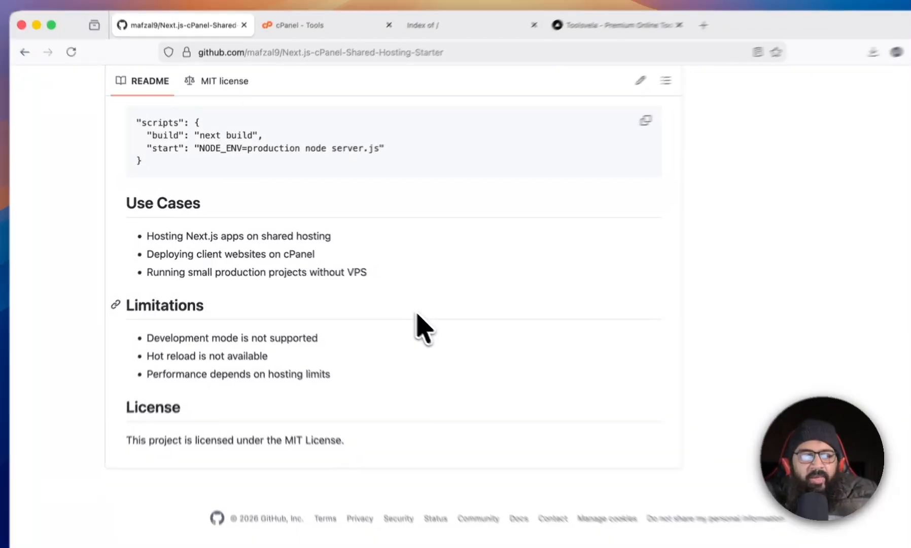
scroll(426, 324, up, 5)
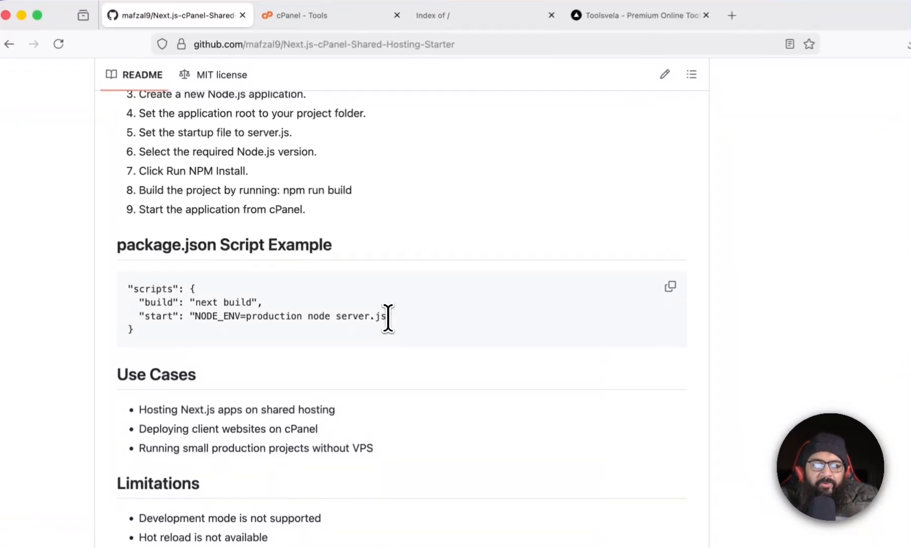
drag(354, 292, 199, 292)
key(super+c)
key(super+Tab)
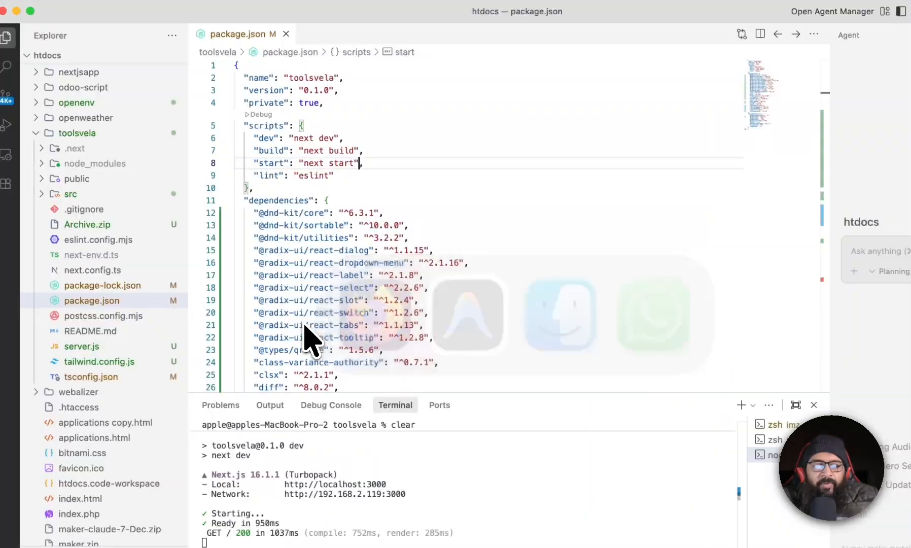
click(351, 163)
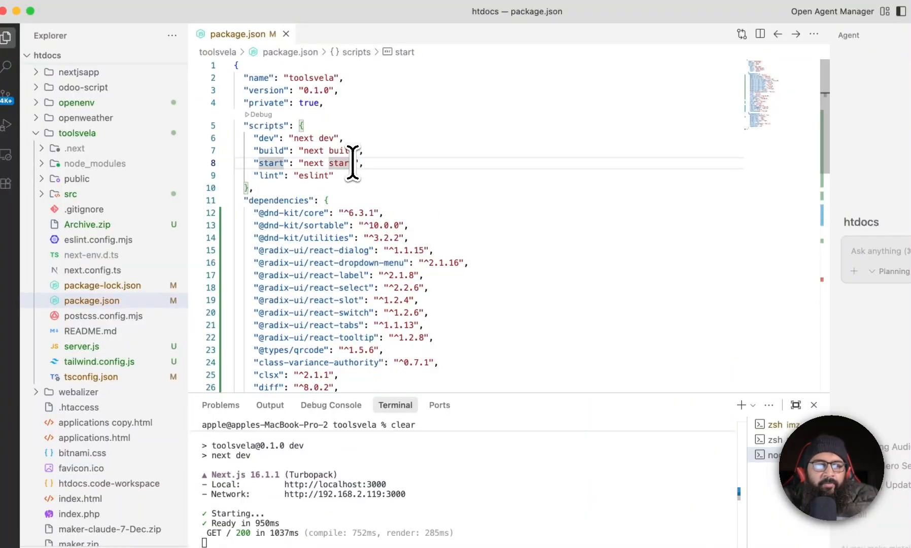
key(alt+shift+Left)
key(alt+shift+Left)
key(super+v)
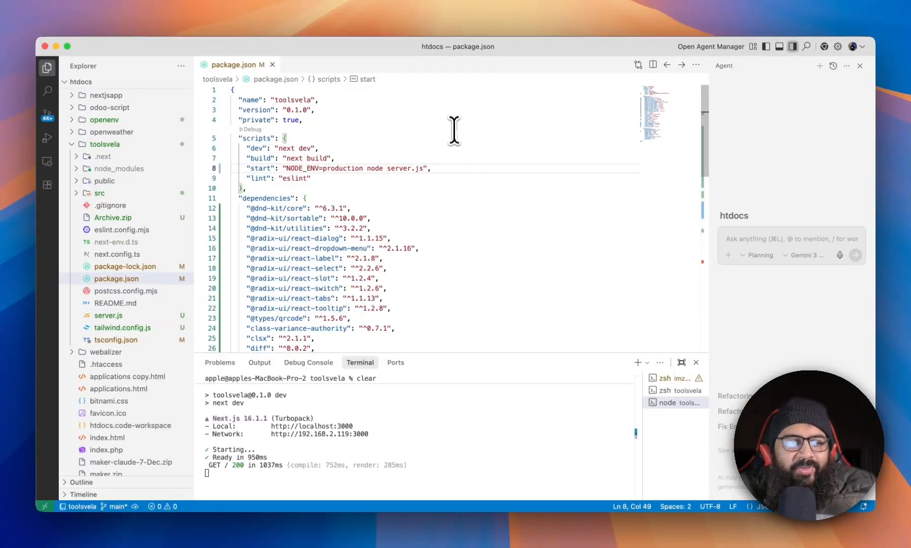
Try to create a new file named server.js in the toolsvela folder.
click(117, 144)
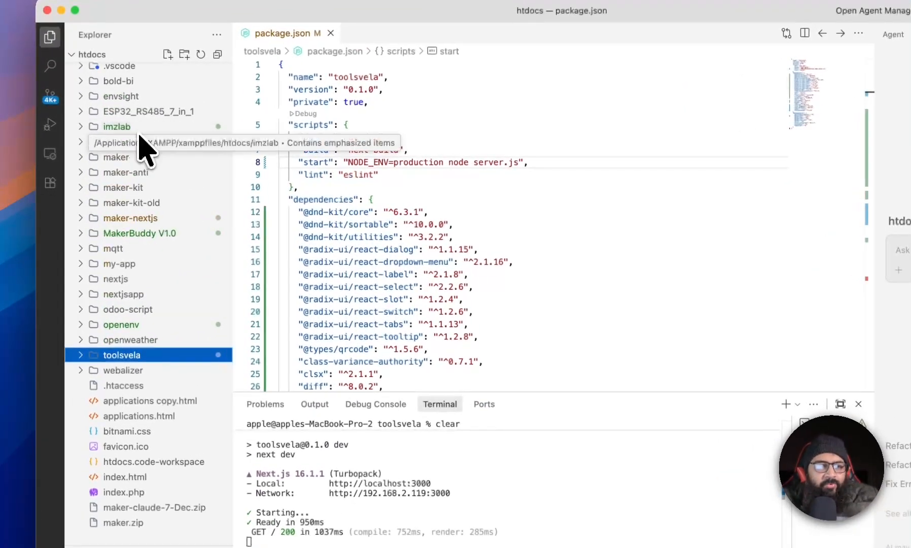
right_click(131, 358)
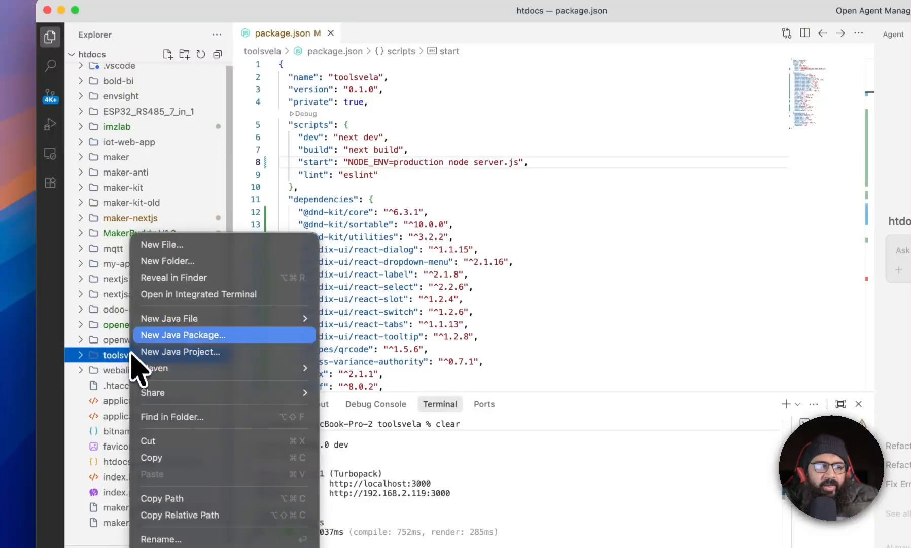
click(175, 245)
text(s)
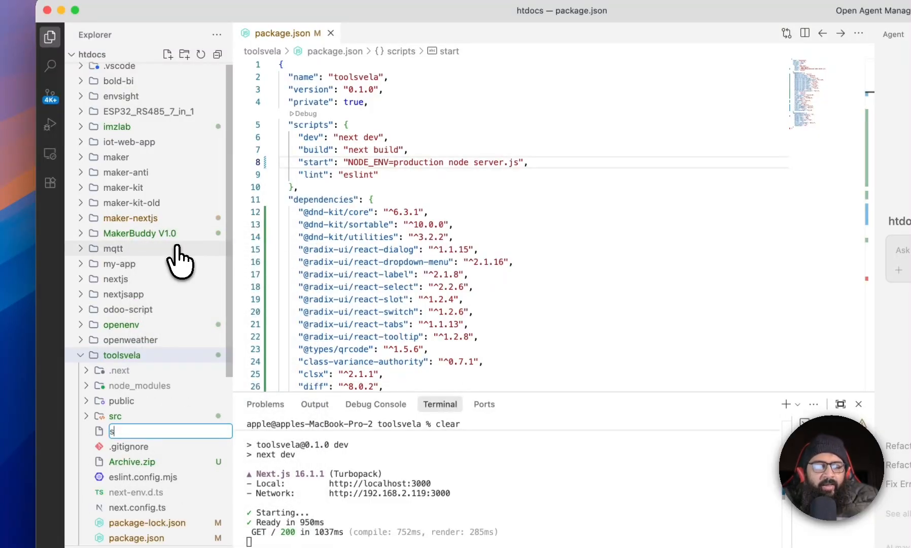
text(erver.js)
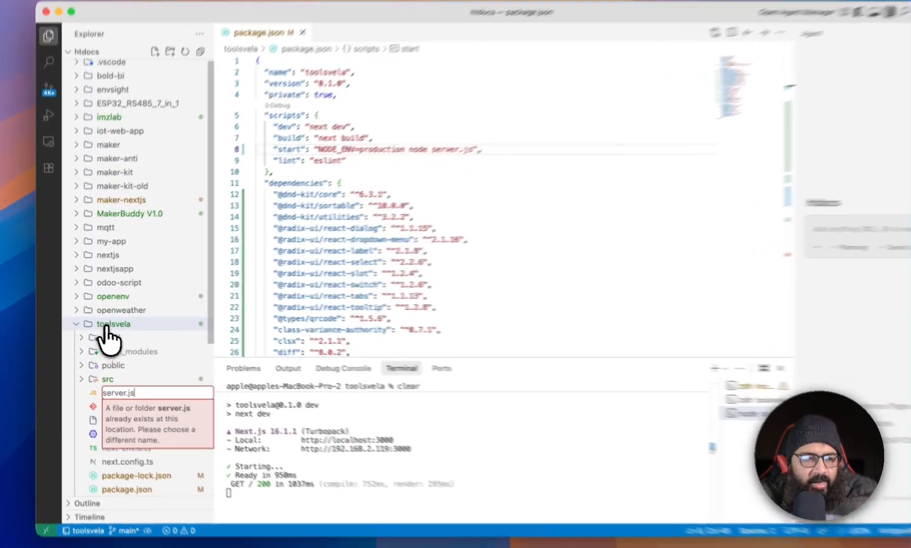
click(73, 323)
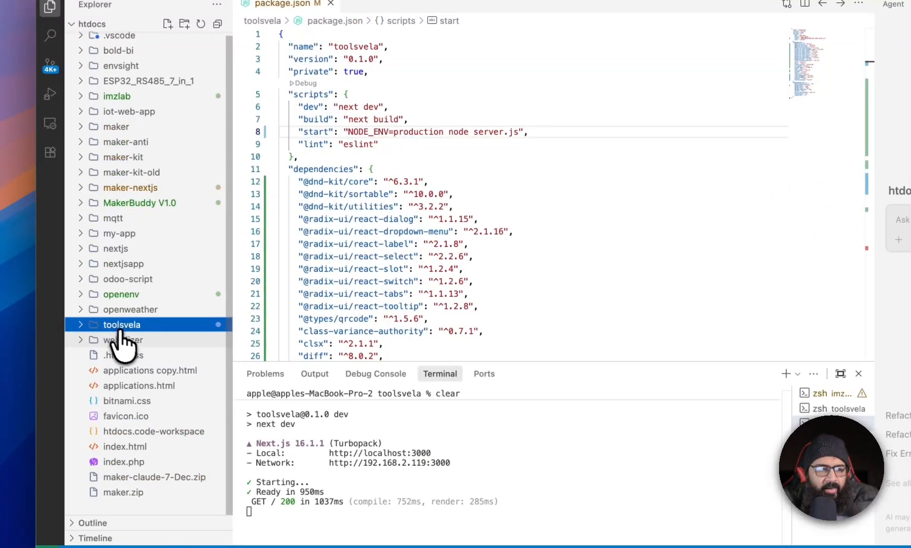
Open server.js in the toolsvela folder, replace its contents with the server.js code copied from the starter repository, and save.
click(82, 326)
scroll(134, 426, down, 5)
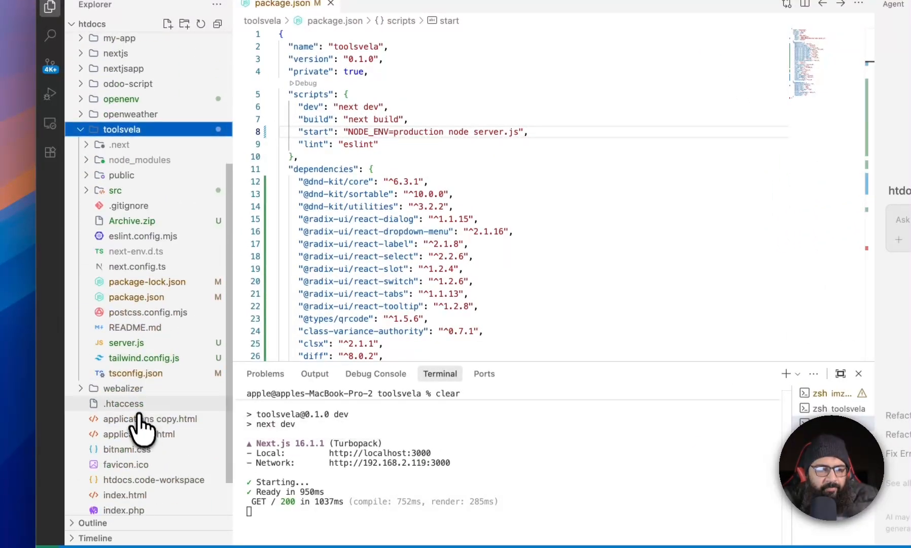
click(172, 349)
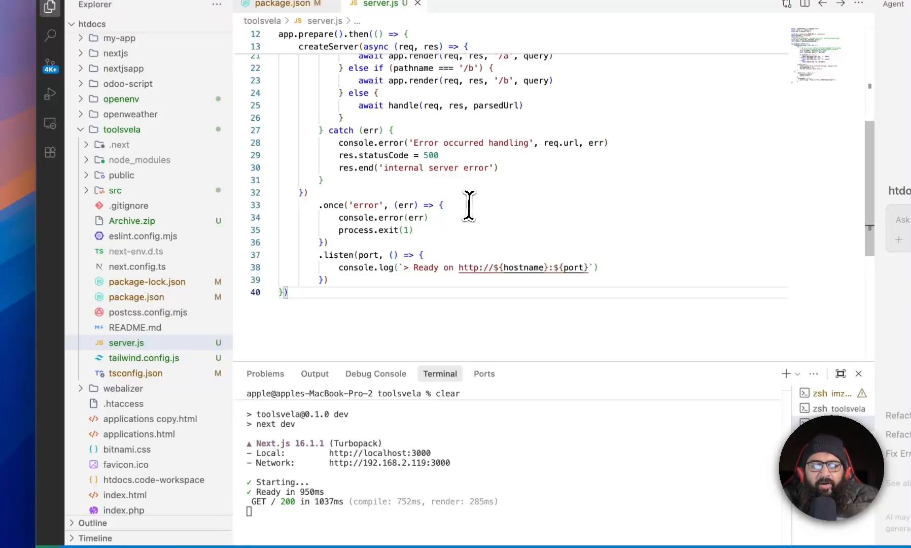
scroll(469, 206, up, 5)
key(super+Tab)
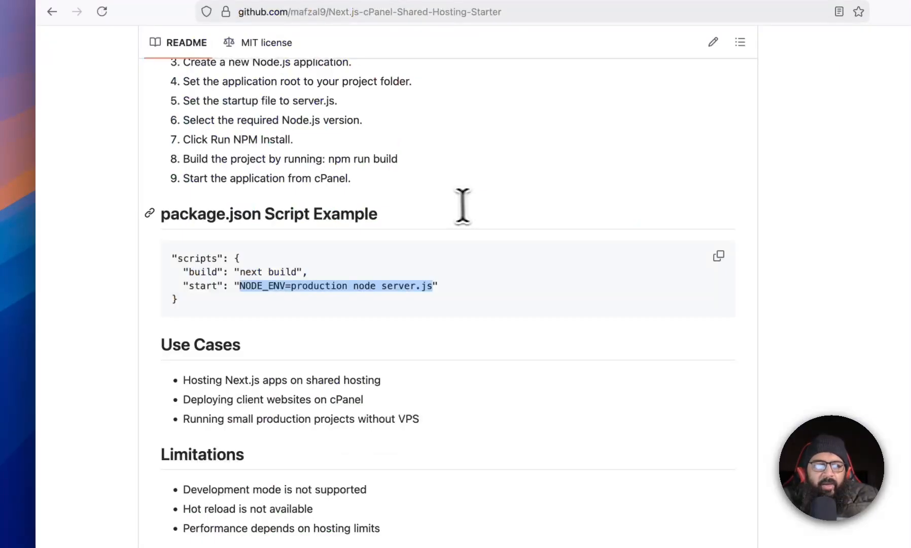
scroll(465, 203, up, 15)
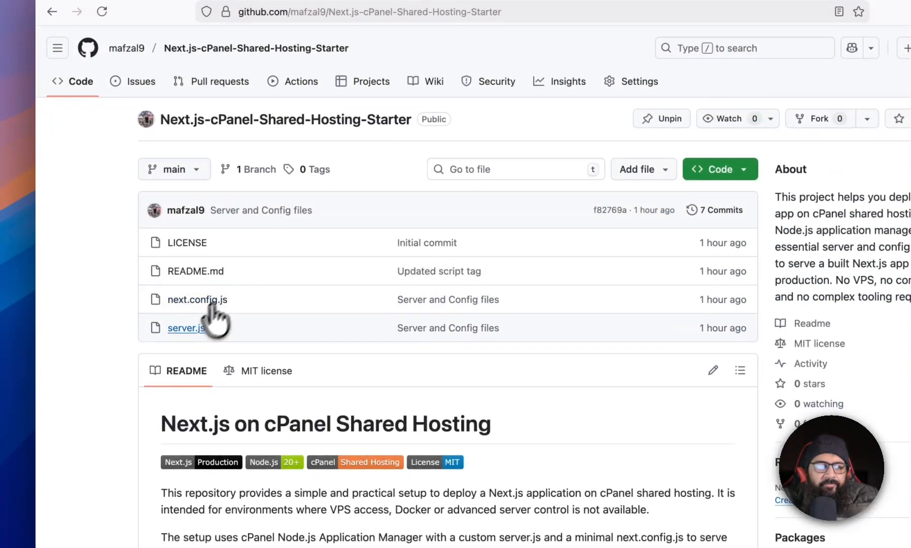
click(189, 329)
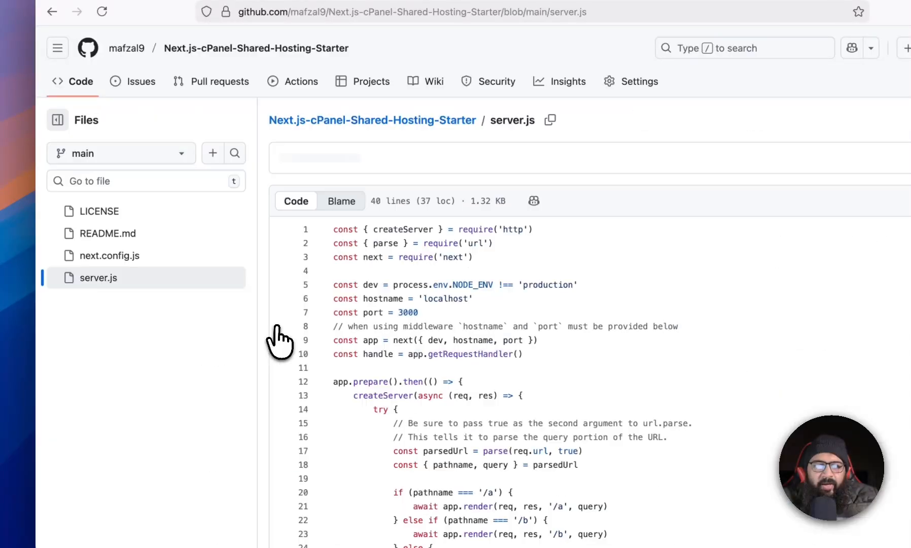
click(766, 227)
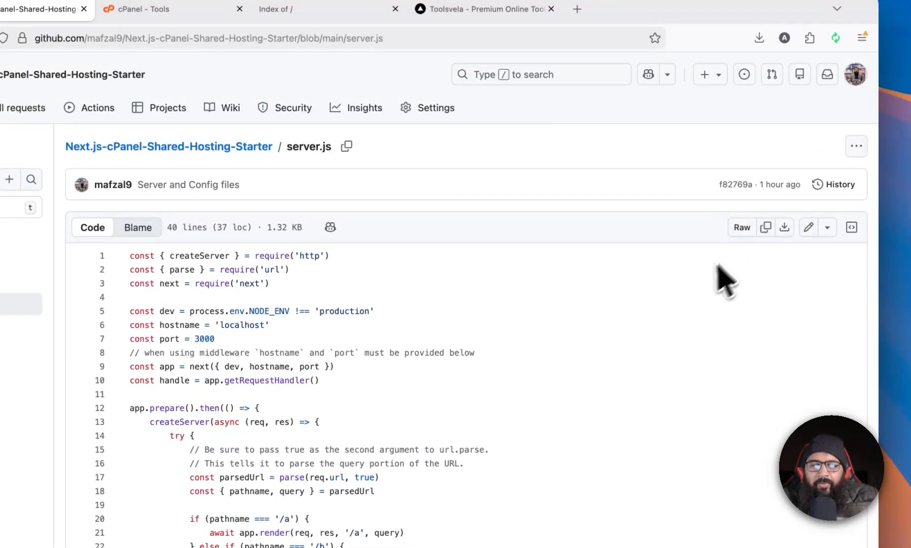
key(super+Tab)
key(ctrl+a)
key(ctrl+v)
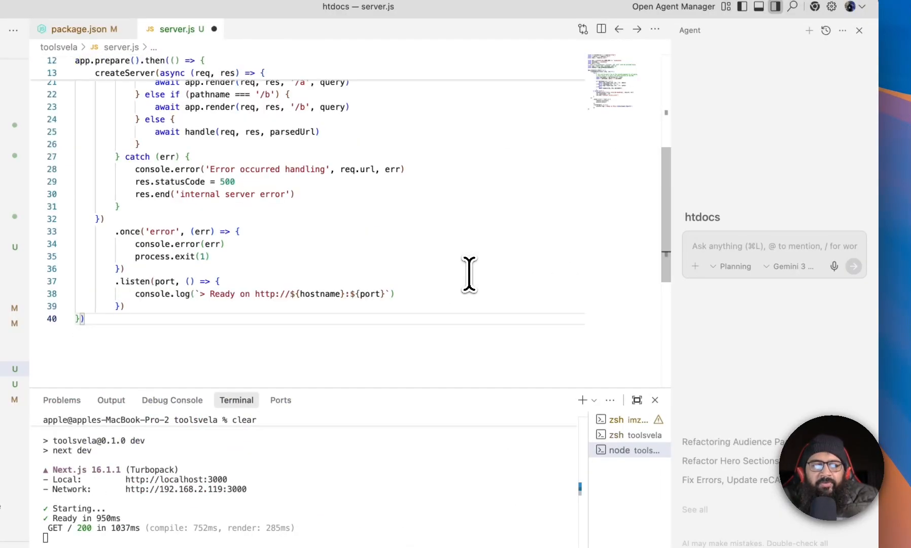
key(super+s)
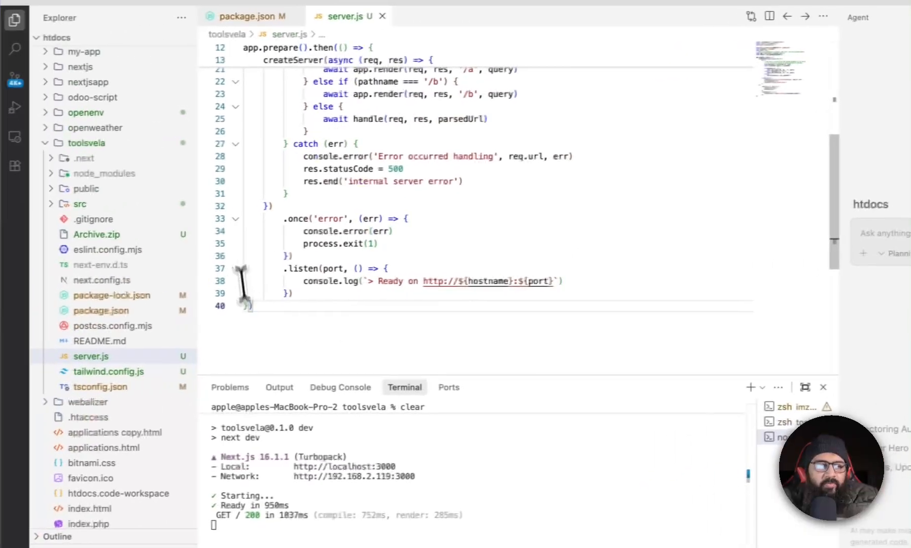
Create a new file named next.config.js in the toolsvela folder.
click(125, 143)
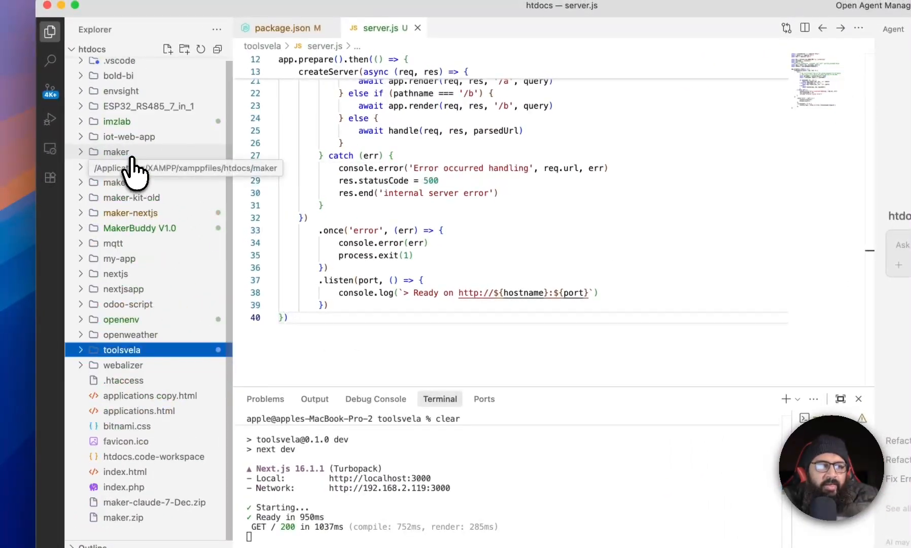
click(122, 350)
right_click(123, 351)
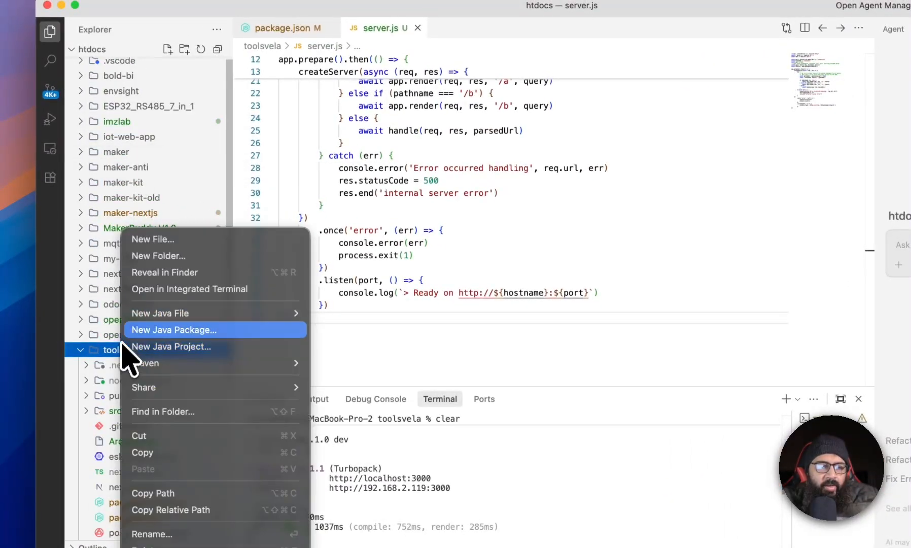
click(163, 240)
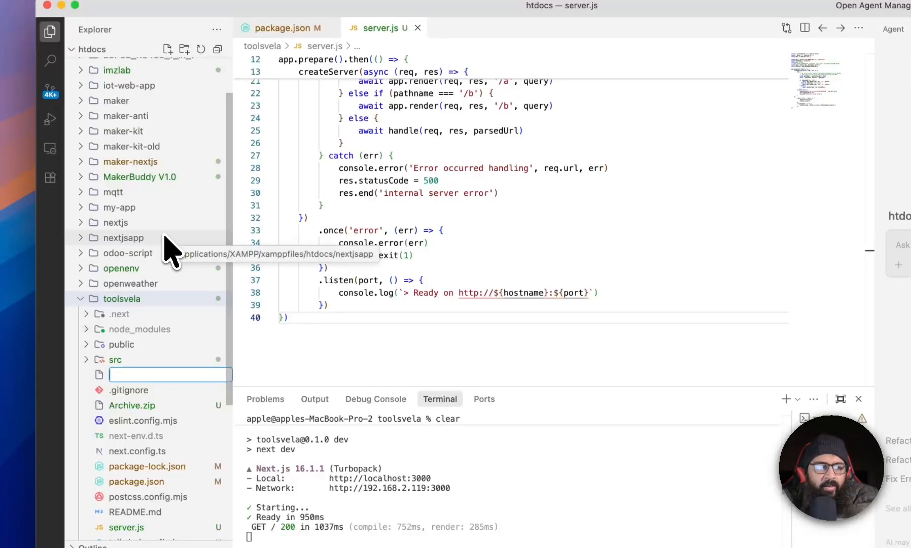
text(next.config.js)
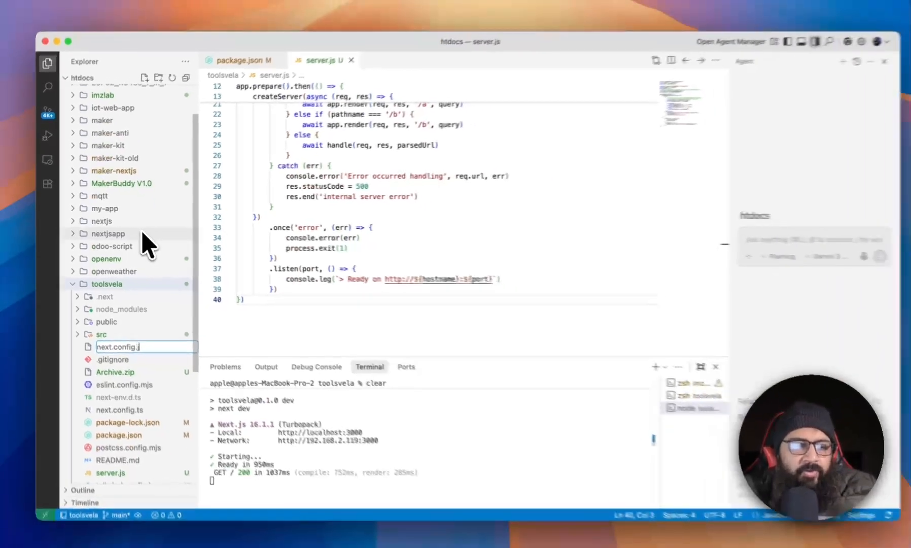
key(Return)
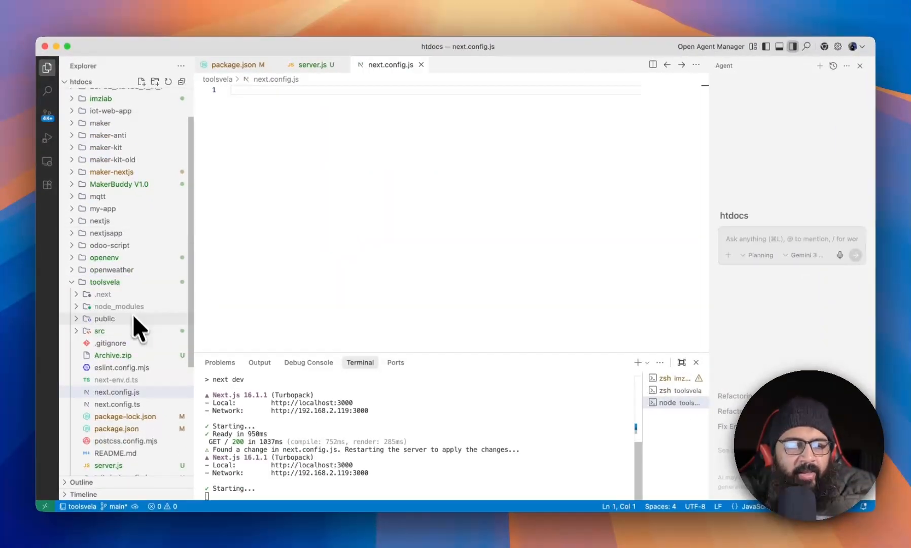
Copy the repository's next.config.js code and paste it into the new next.config.js file.
scroll(133, 313, down, 5)
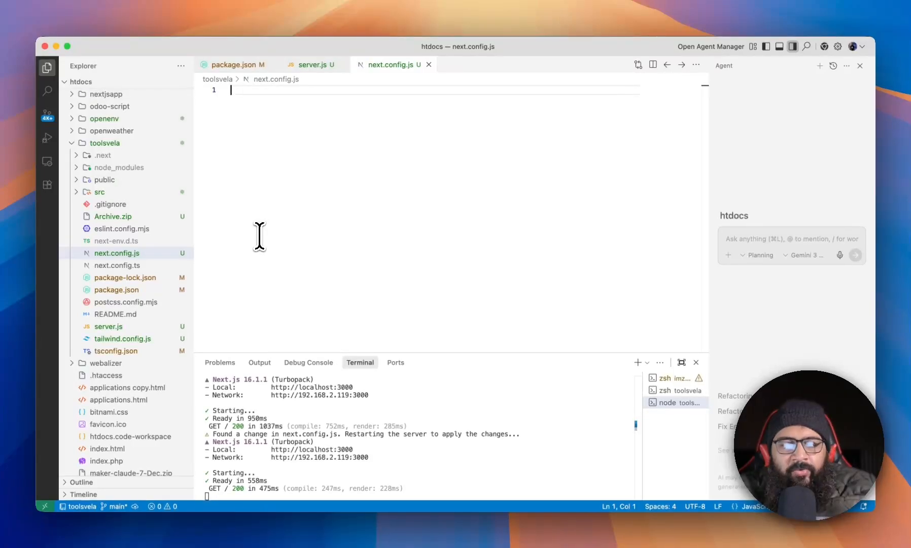
key(super+Tab)
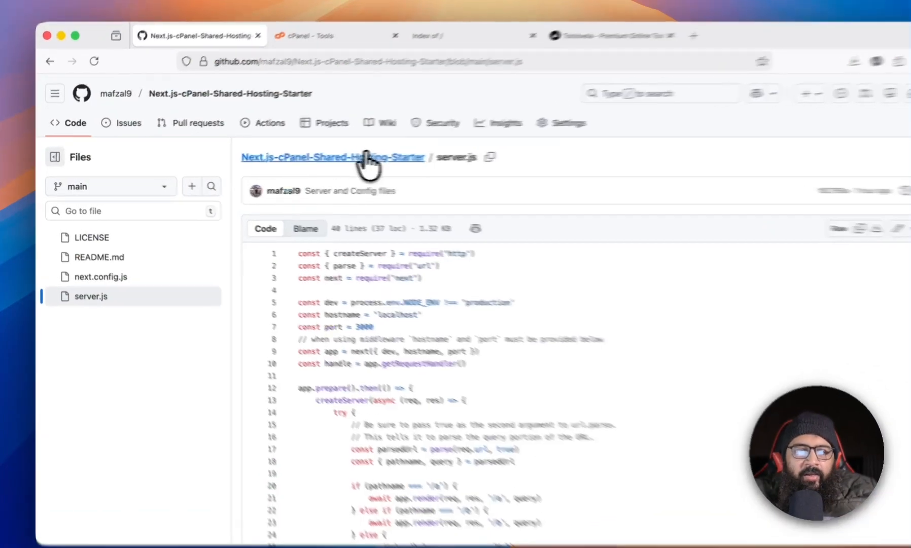
click(333, 160)
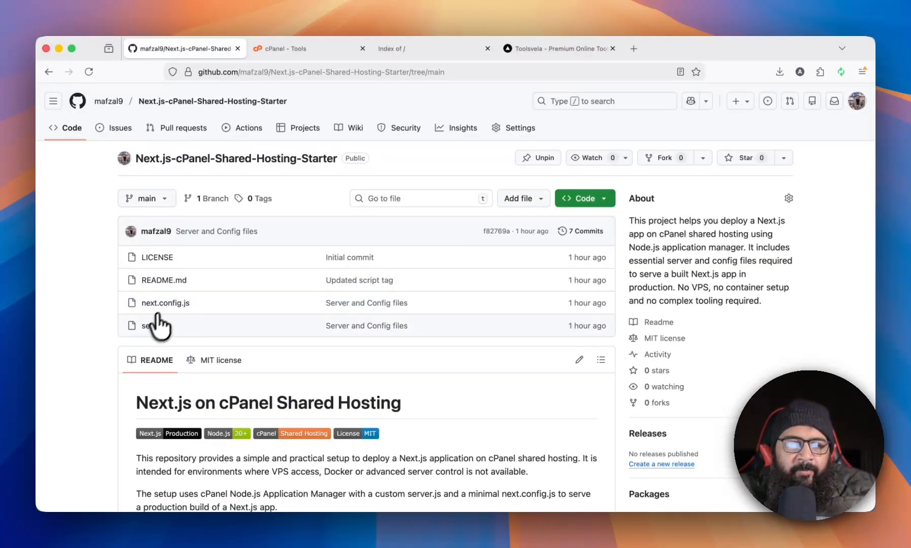
click(178, 304)
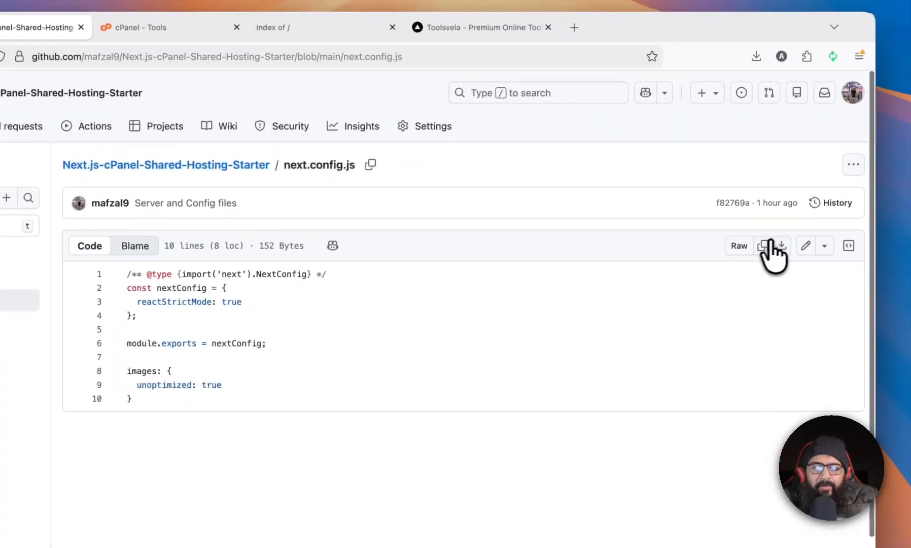
click(769, 246)
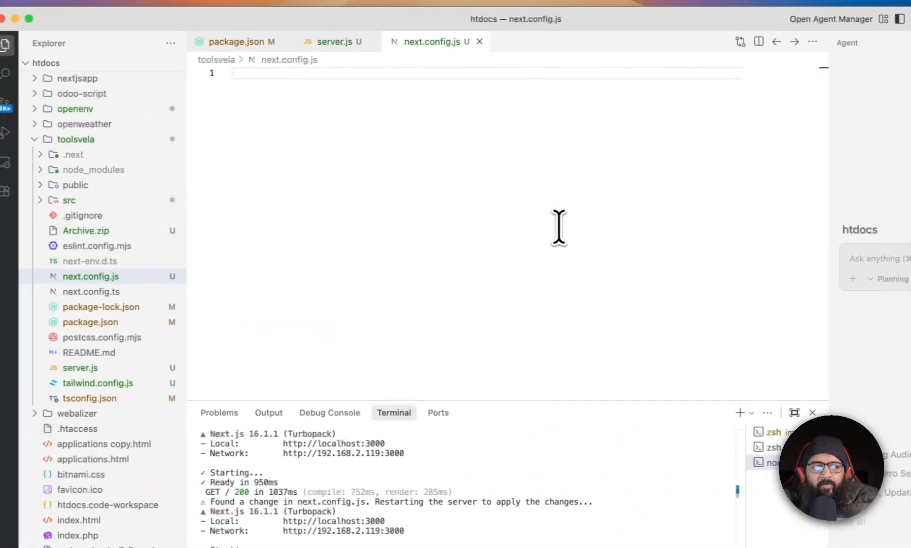
key(super+v)
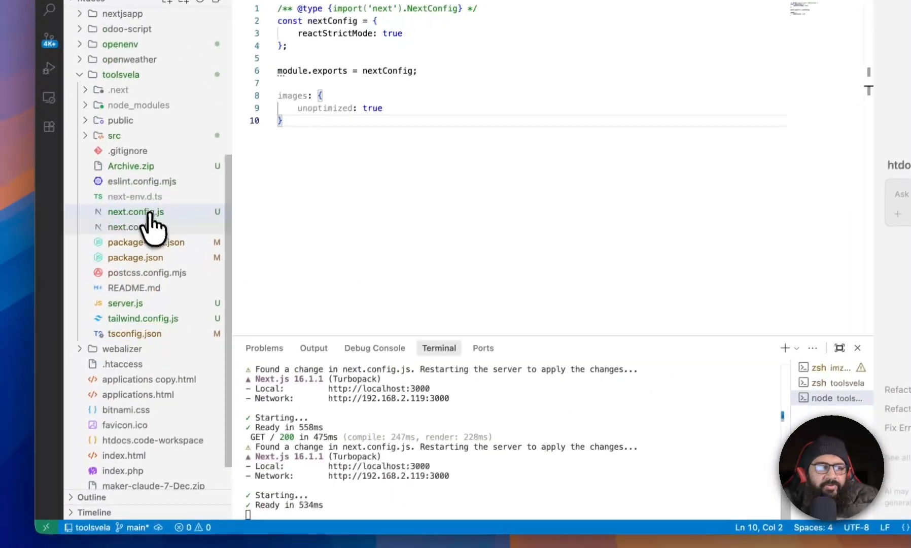
Delete the old next.config.ts file from the toolsvela folder.
right_click(148, 217)
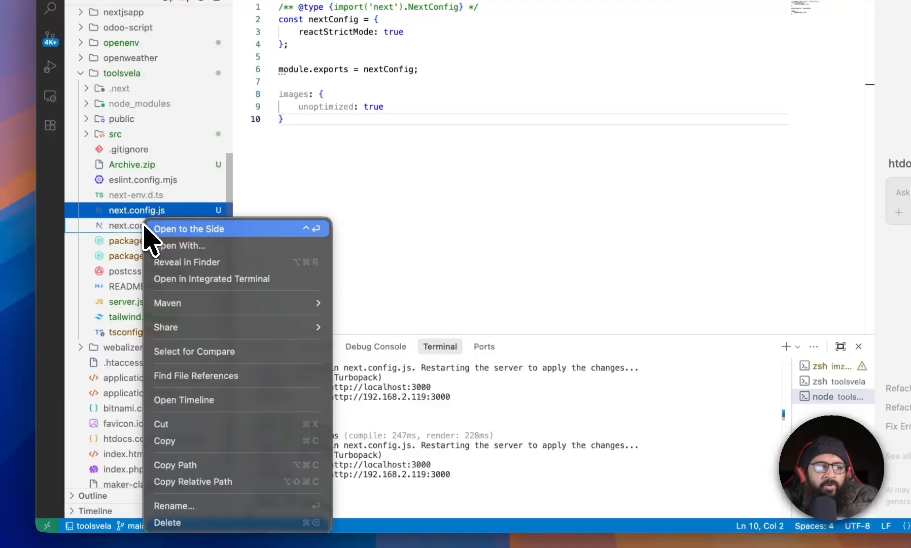
click(109, 231)
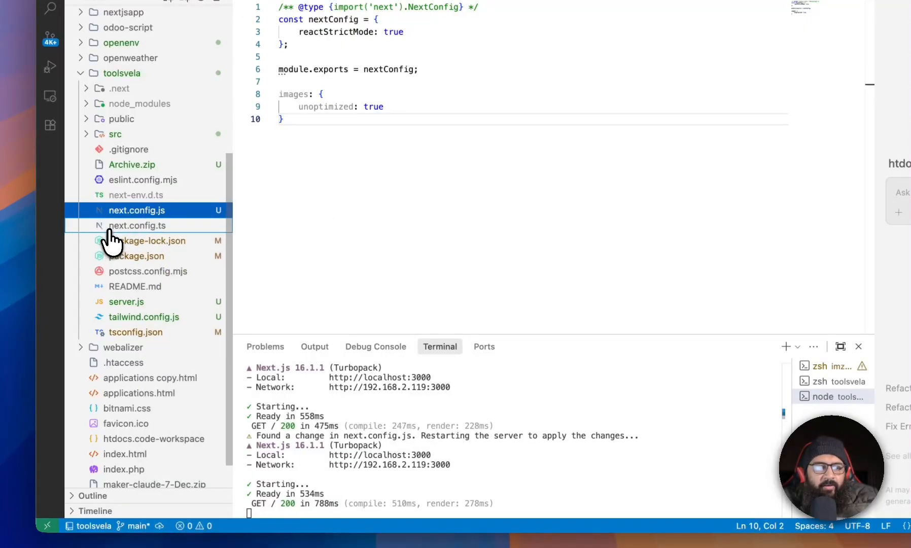
click(108, 228)
right_click(133, 230)
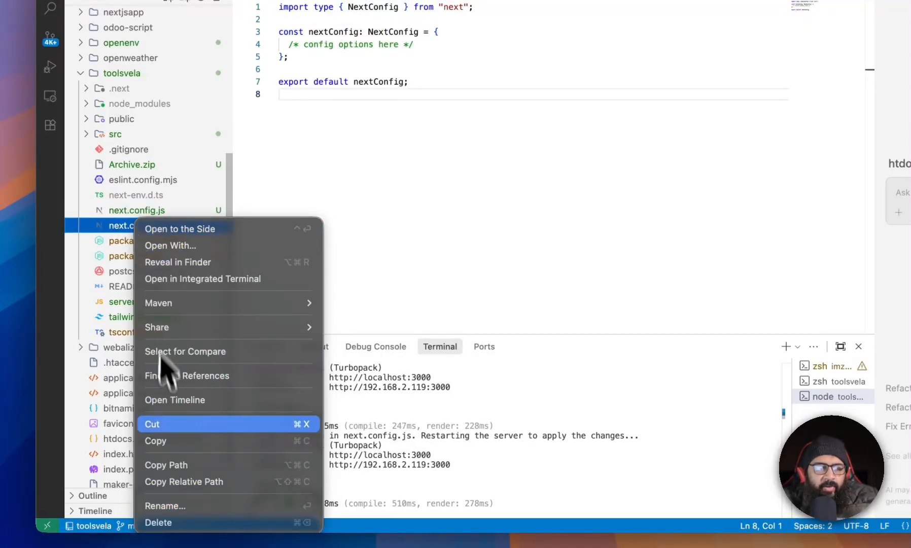
click(168, 522)
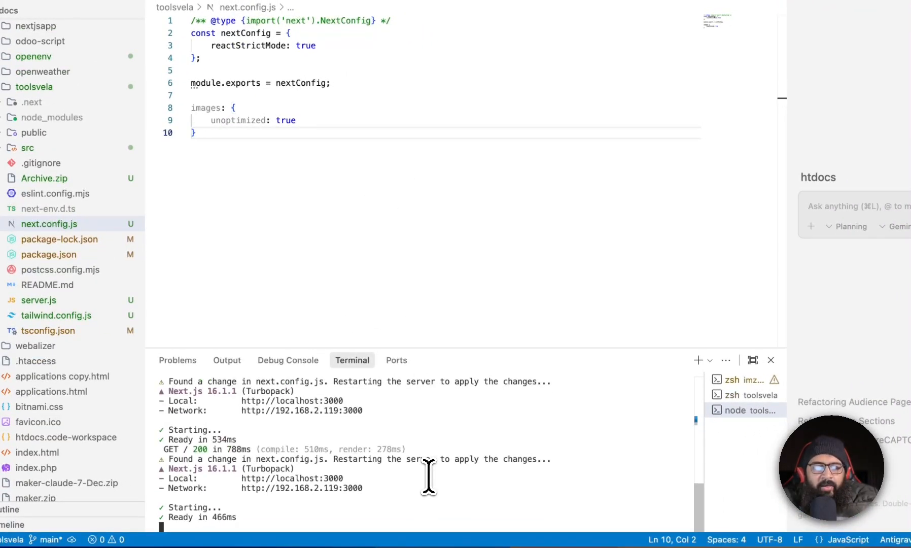
Check the Toolsvela site running at localhost:3000 in the browser.
key(super+Tab)
click(562, 44)
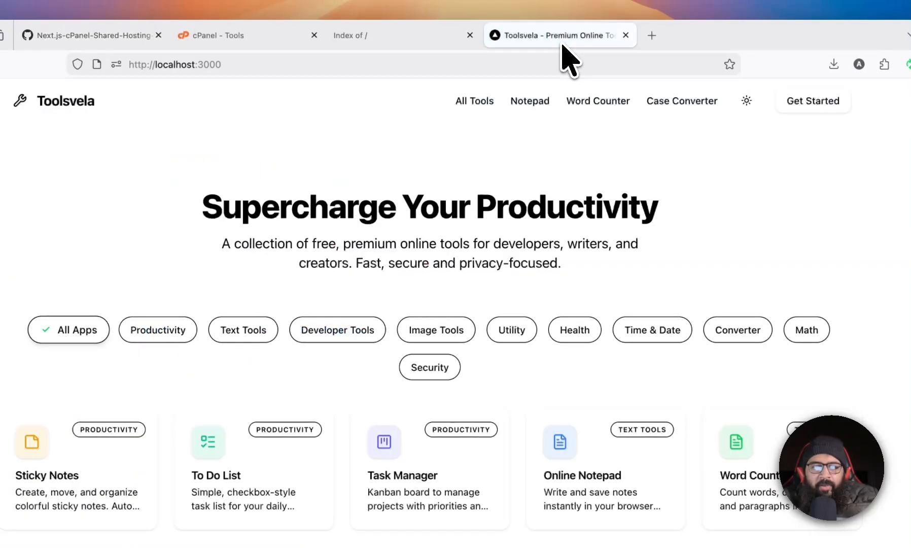
scroll(423, 277, down, 10)
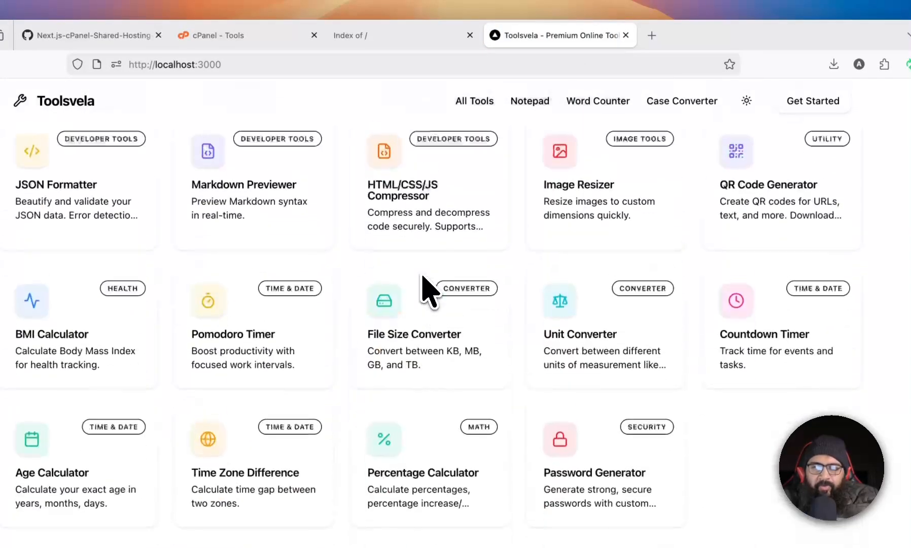
scroll(425, 274, up, 10)
key(super+Tab)
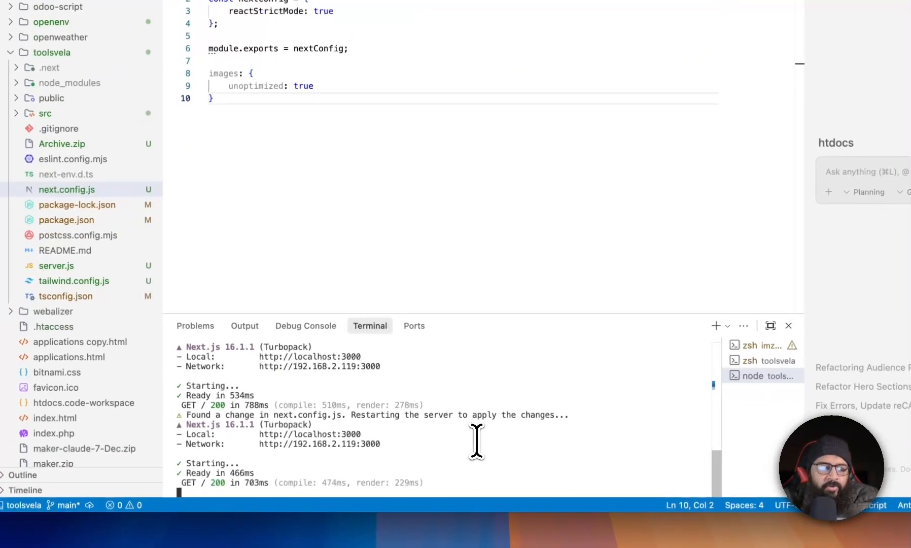
Stop the dev server, clear the terminal, and run npm run build.
key(ctrl+c)
text(cl)
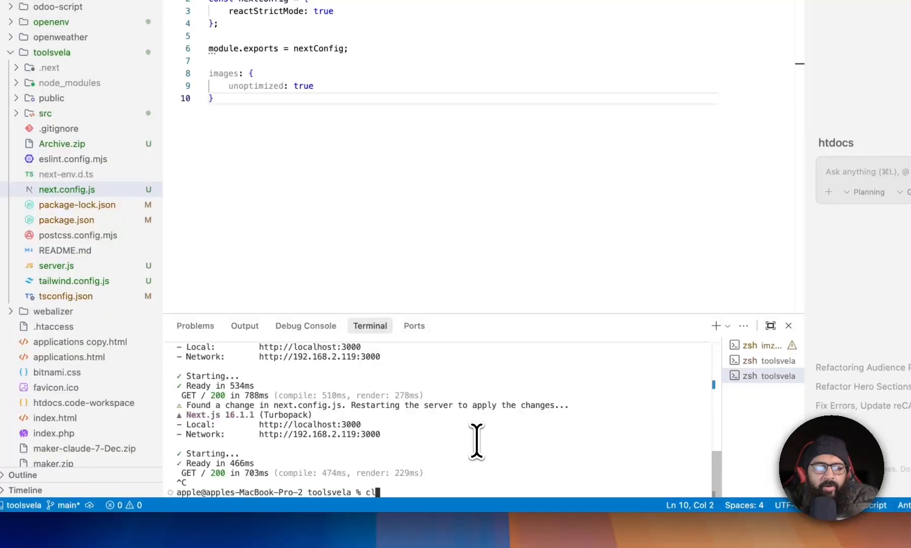
text(ear)
key(Return)
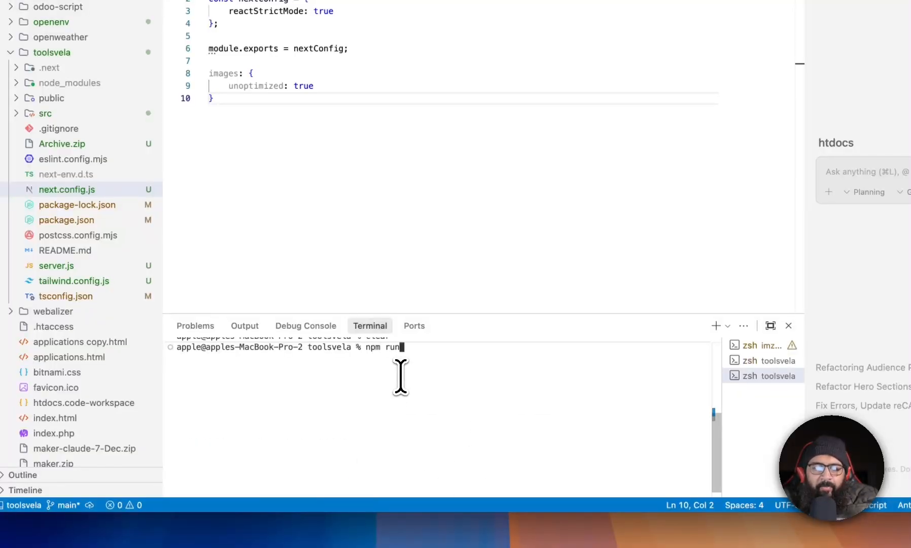
text(npm run build)
key(Return)
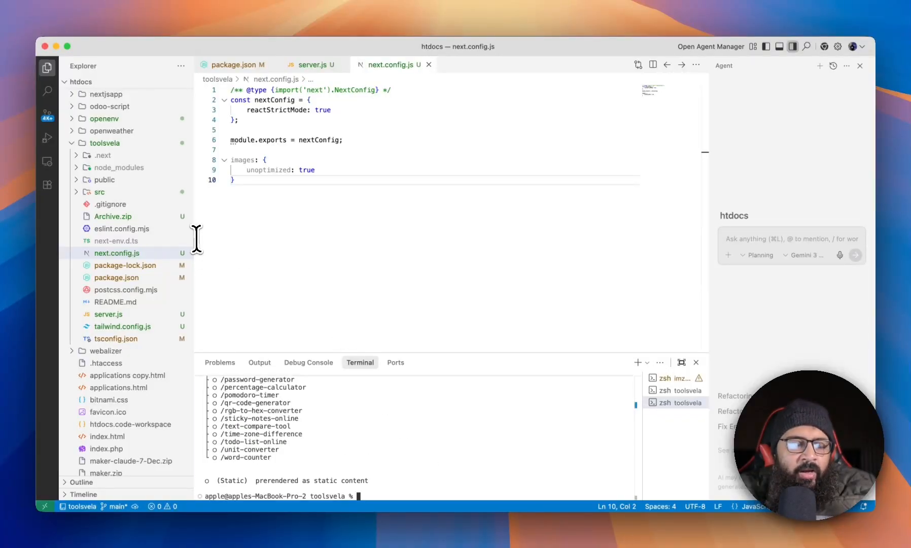
Reveal the toolsvela folder in Finder and expand its .next build folder in the explorer.
scroll(88, 183, up, 3)
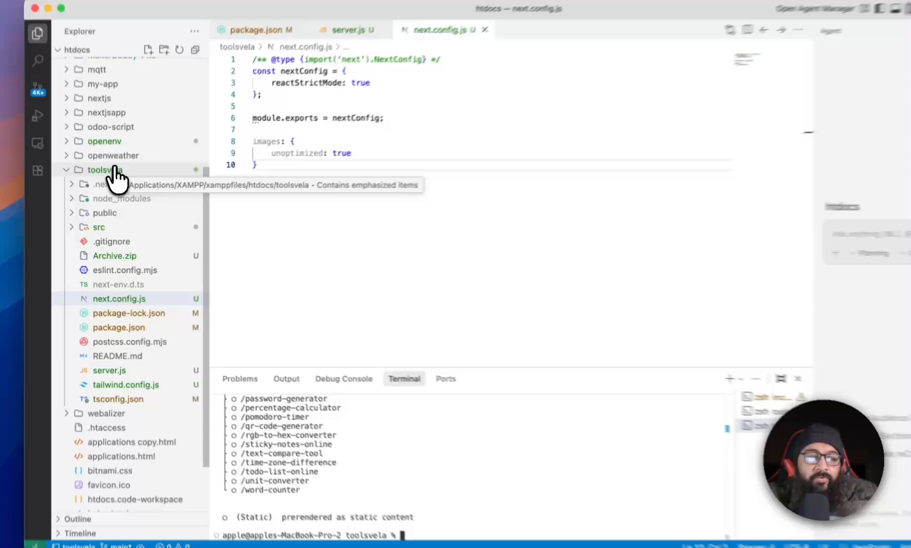
click(105, 183)
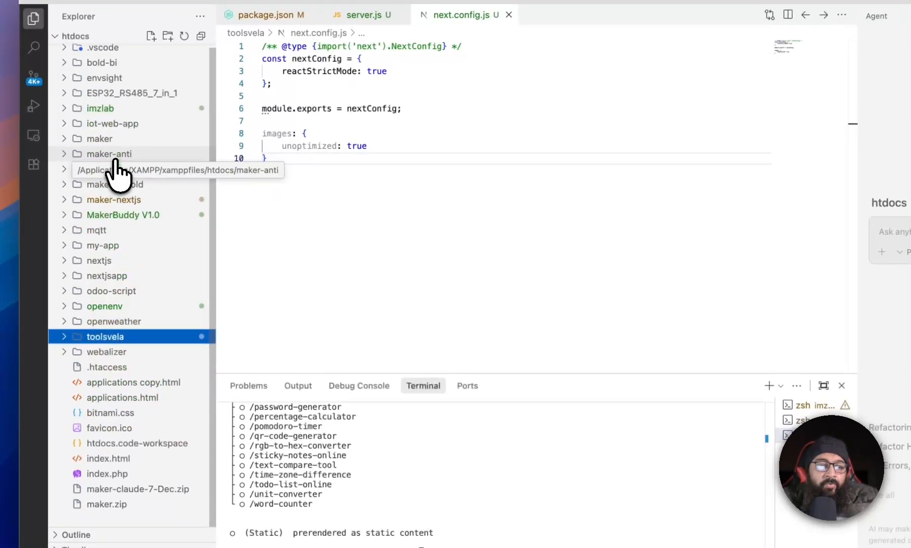
right_click(120, 338)
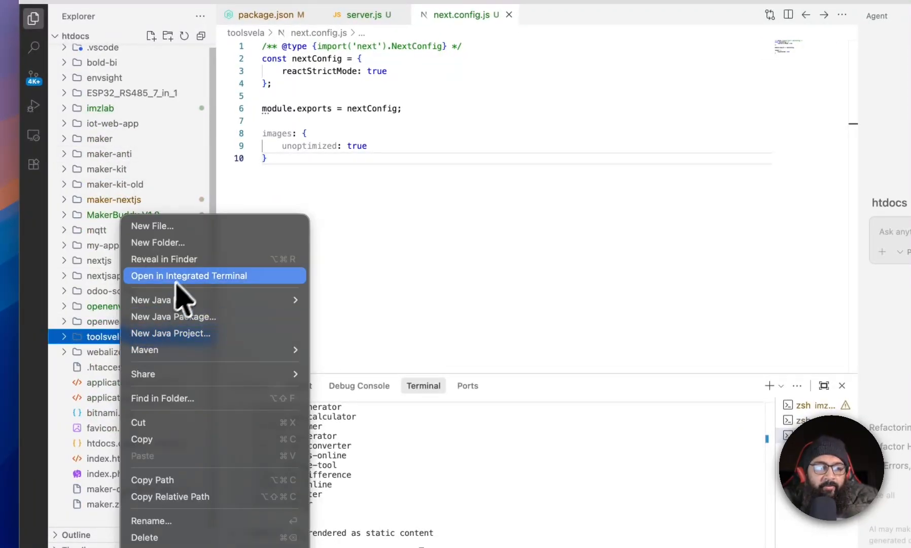
click(204, 260)
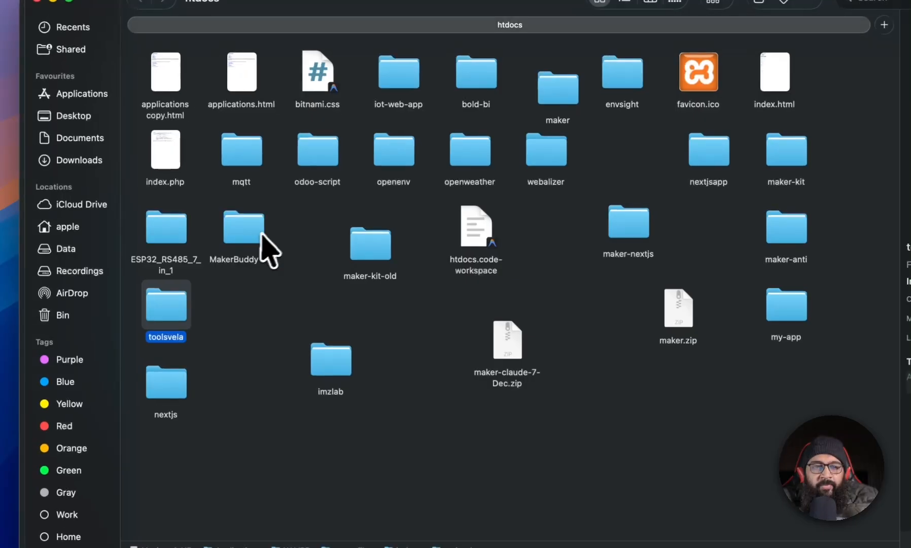
double_click(170, 311)
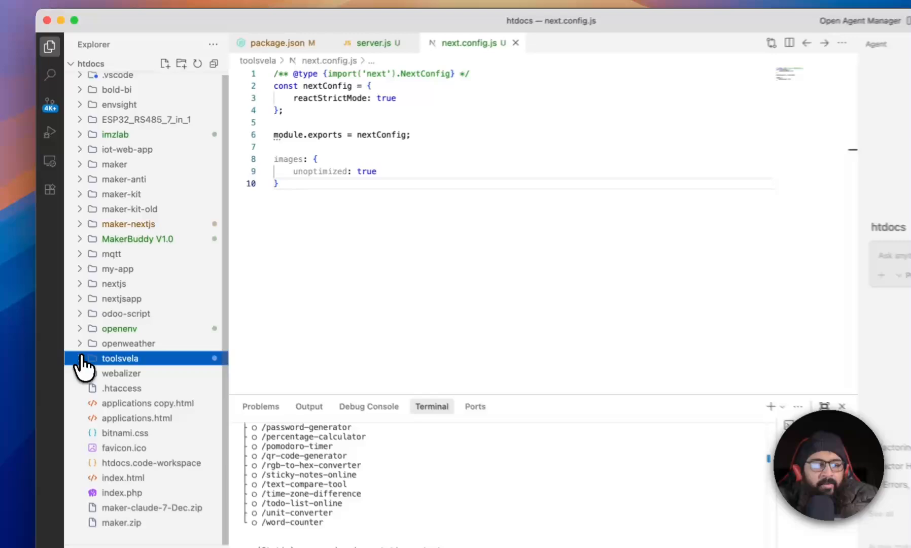
click(99, 323)
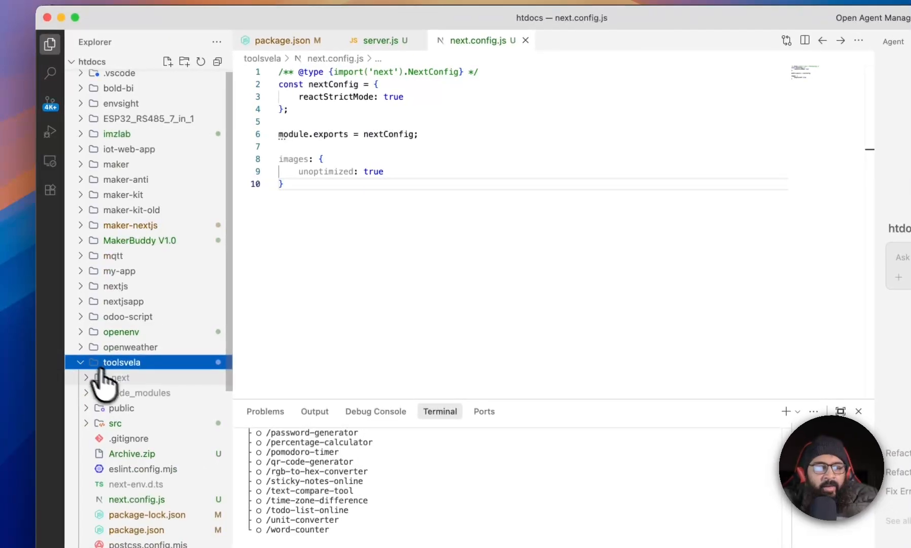
click(118, 378)
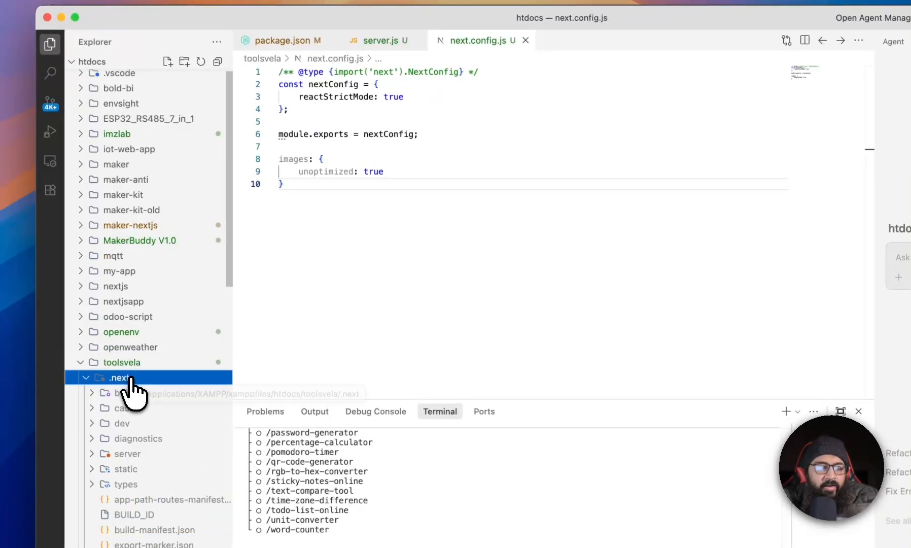
Reveal the .next build folder of the toolsvela project in Finder.
right_click(127, 381)
click(197, 289)
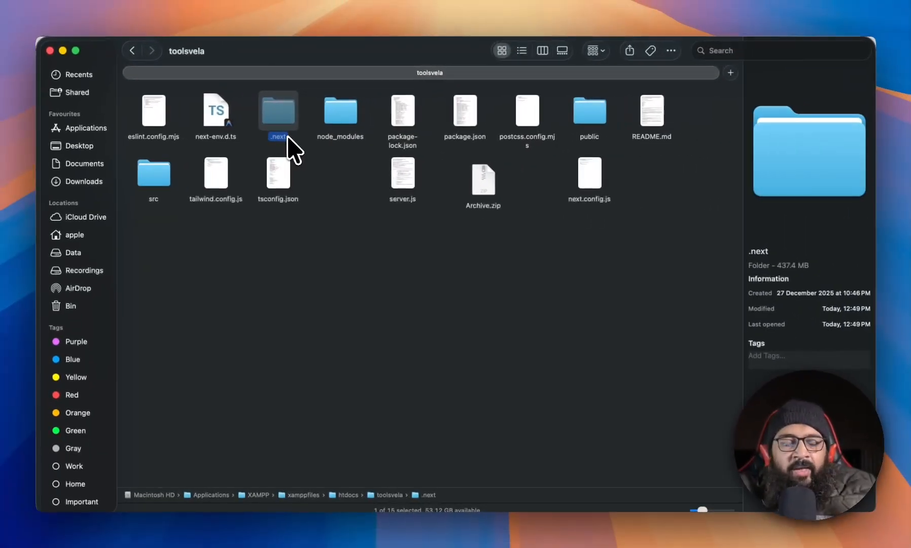
key(cmd+a)
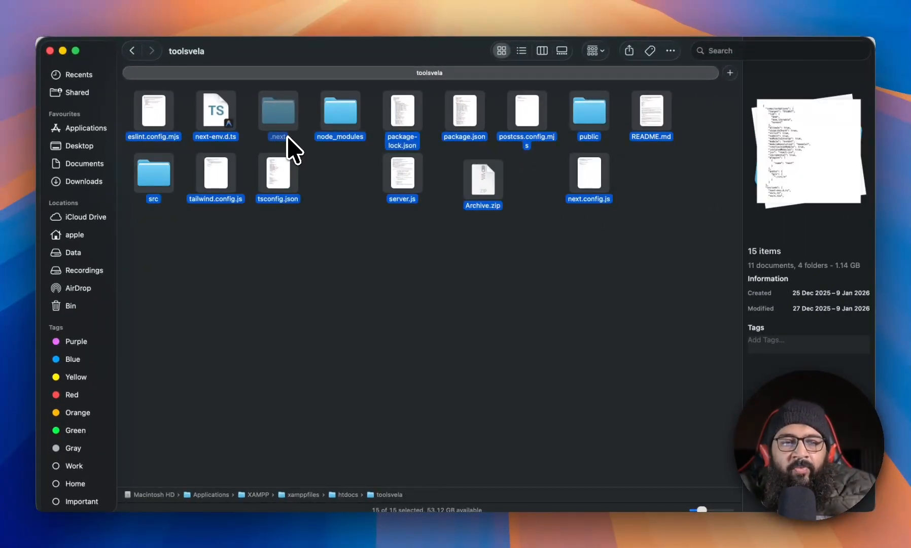
super+click(350, 119)
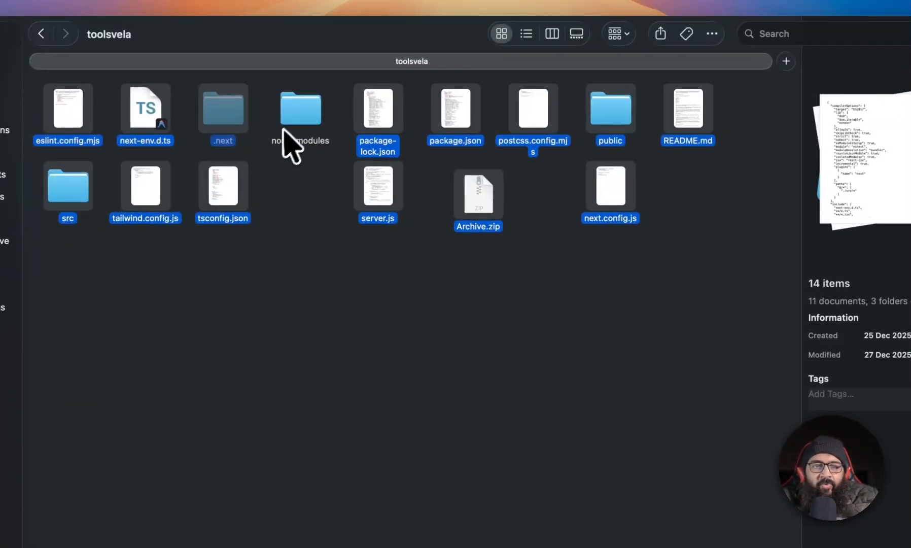
super+click(377, 104)
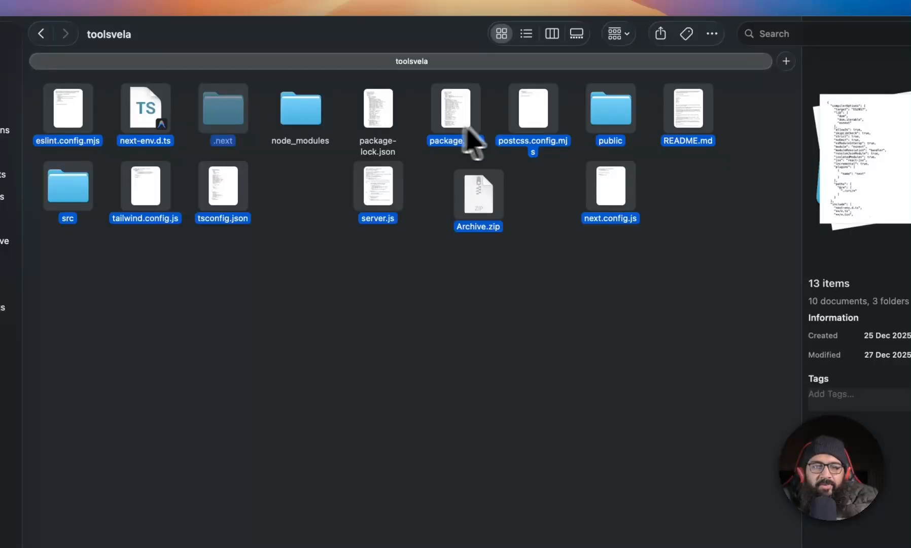
right_click(605, 108)
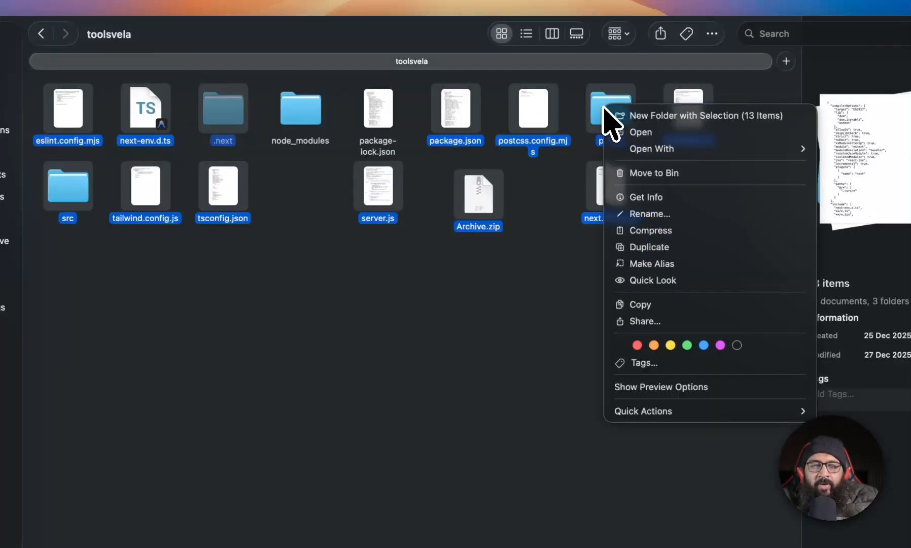
click(661, 235)
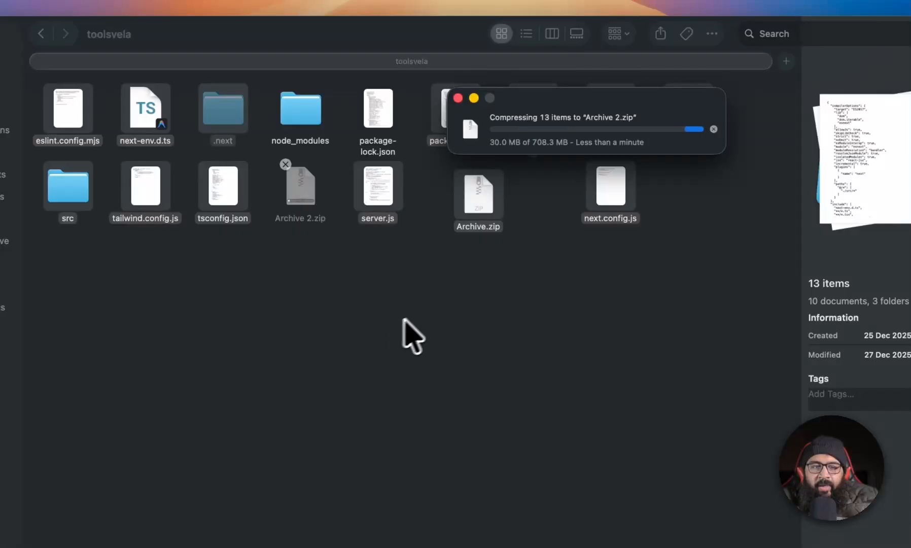
click(462, 325)
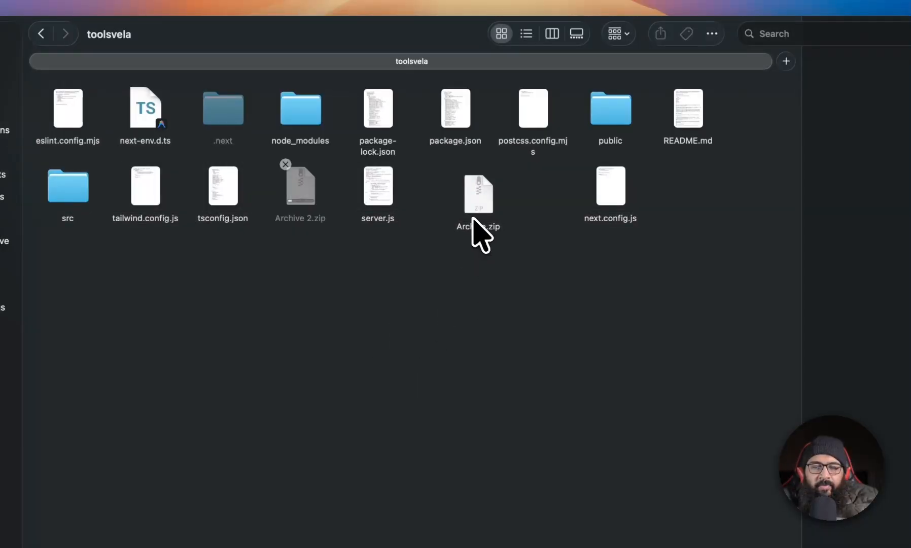
click(286, 165)
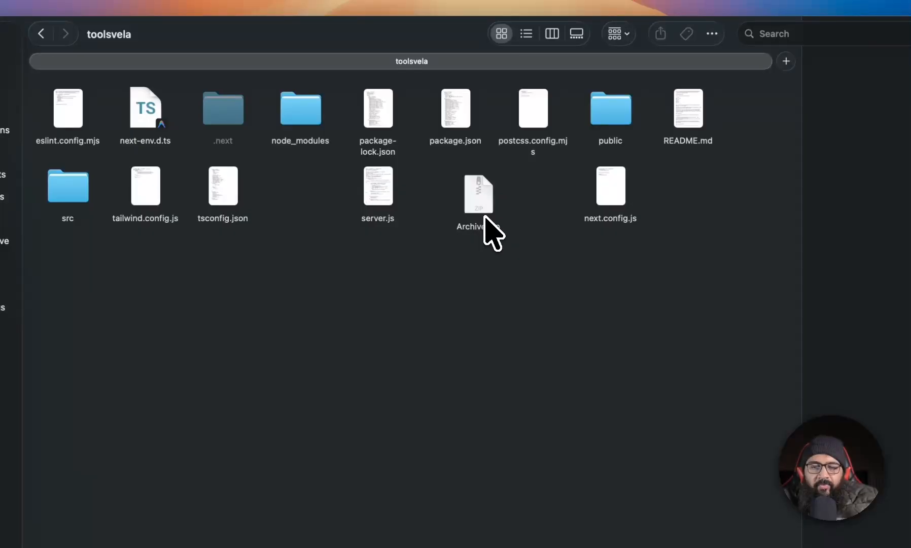
Delete the old Archive.zip from the toolsvela folder.
click(480, 196)
key(super+BackSpace)
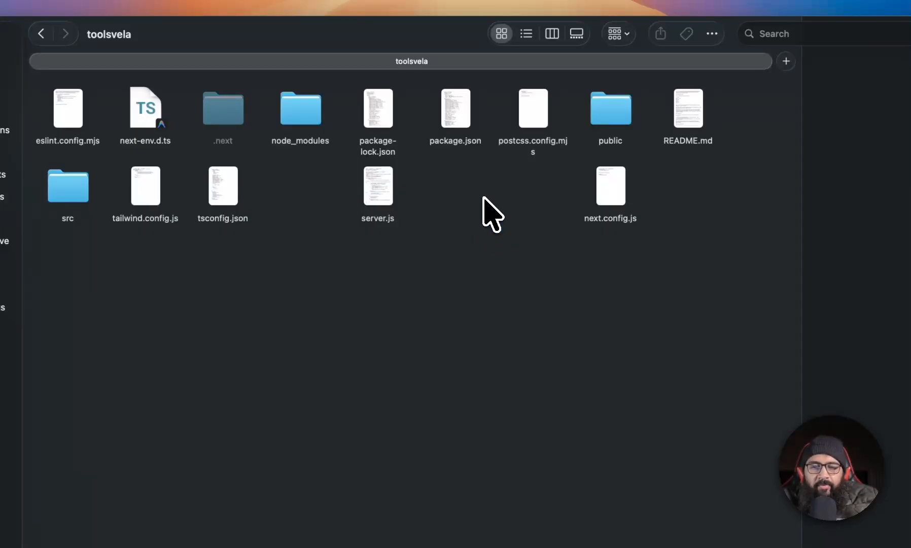
Compress every project item except node_modules and package-lock.json into a new Archive.zip.
key(super+a)
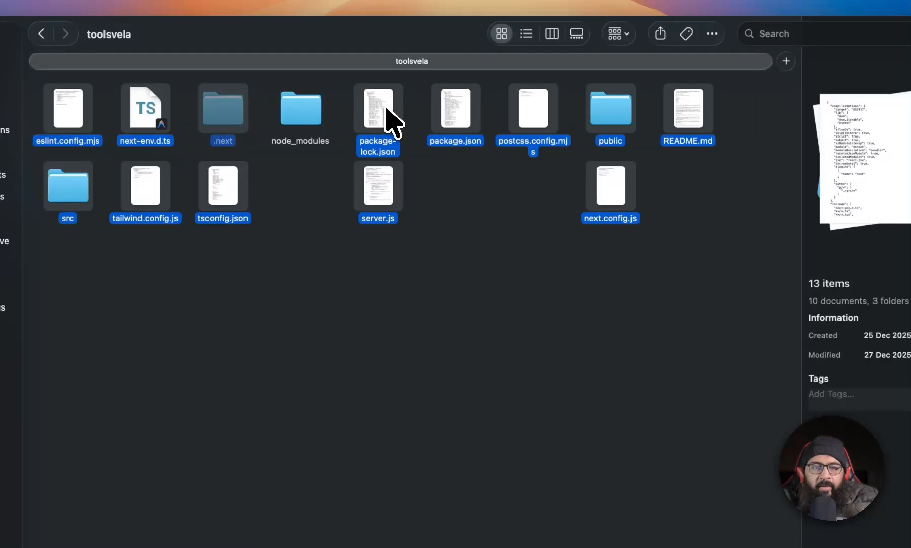
super+click(391, 122)
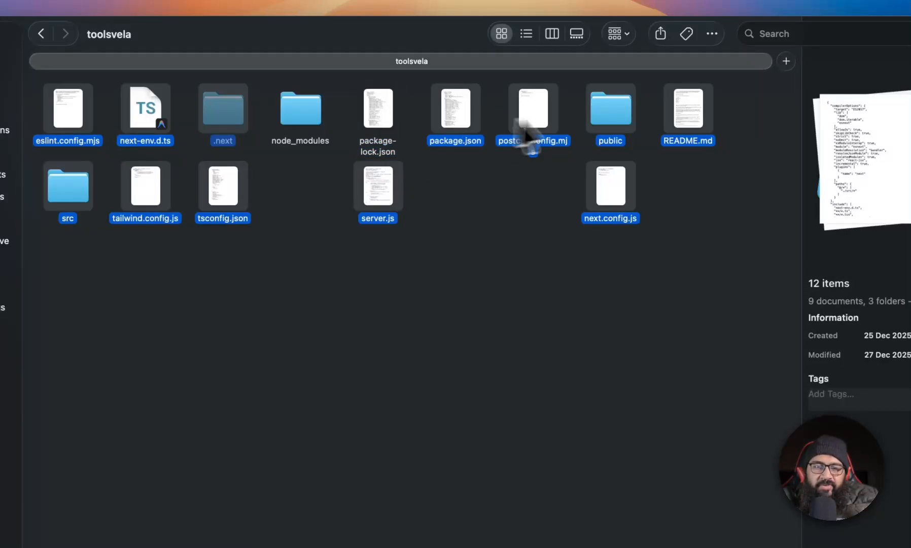
right_click(613, 115)
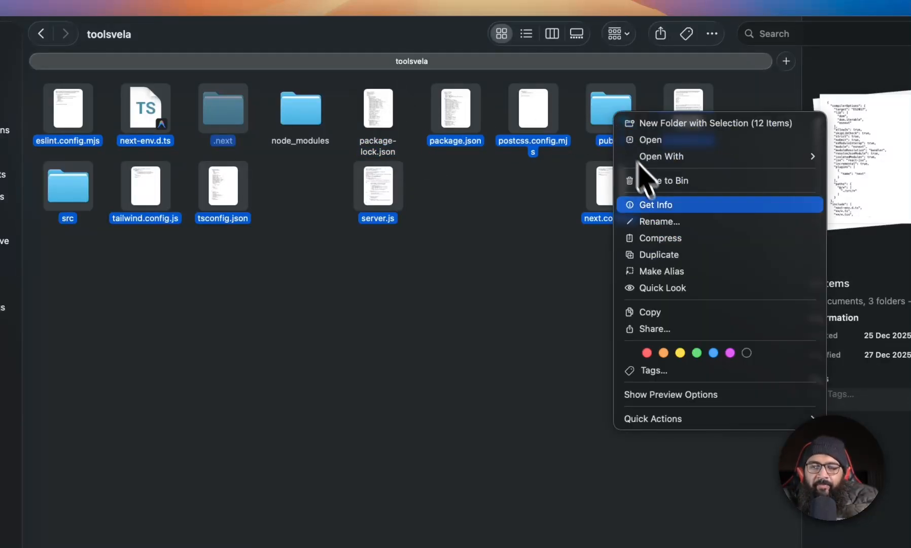
click(660, 238)
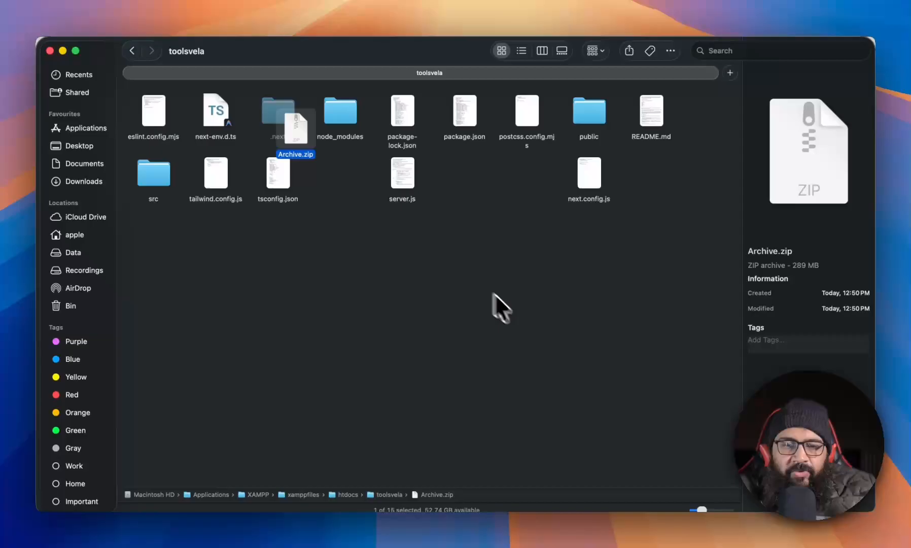
drag(290, 145, 471, 197)
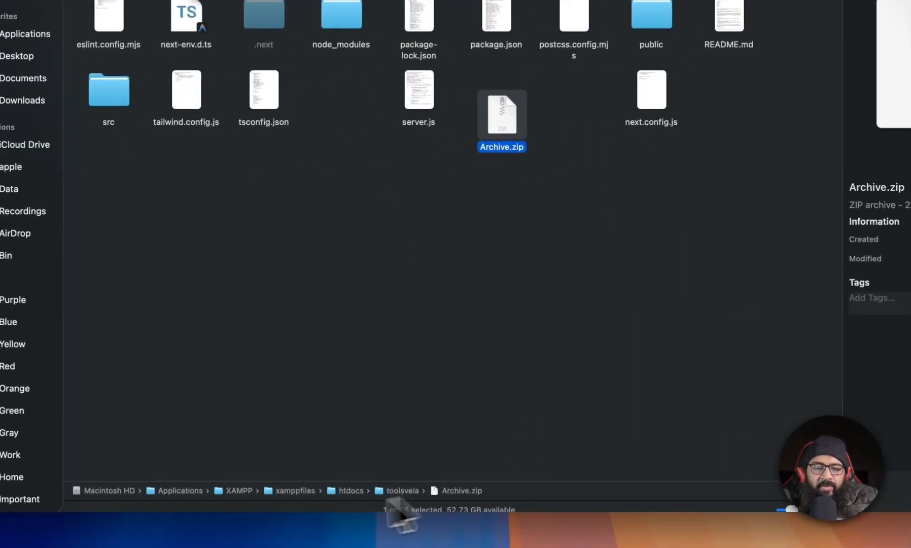
Close the localhost error tab in the browser and open File Manager from cPanel.
click(264, 541)
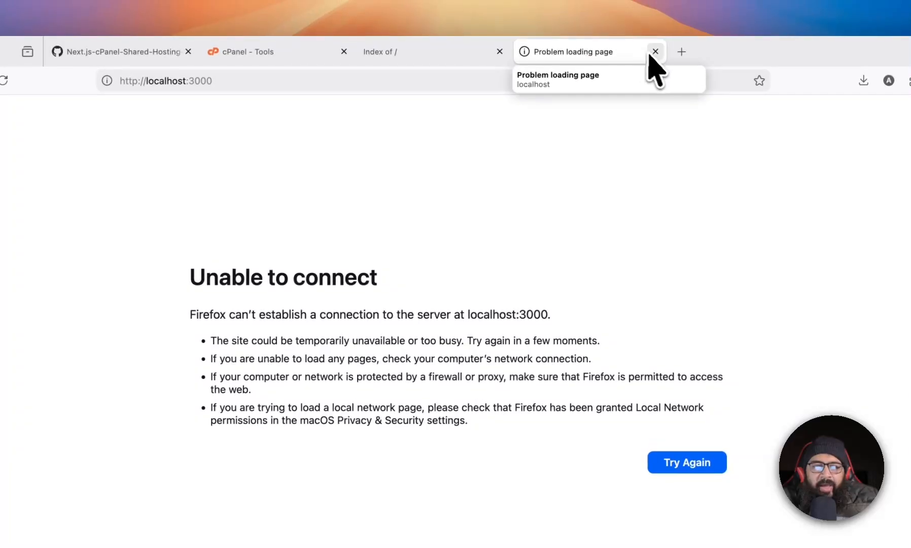
click(655, 51)
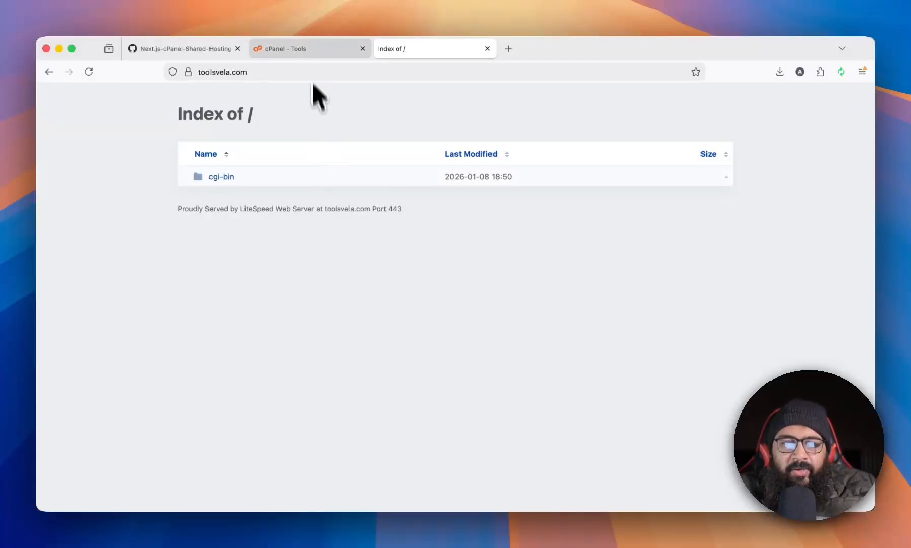
click(312, 51)
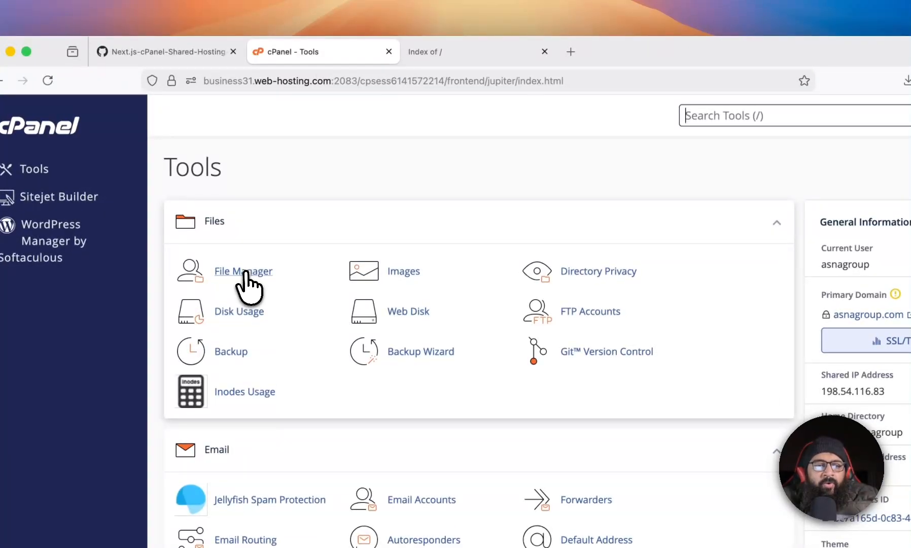
click(244, 274)
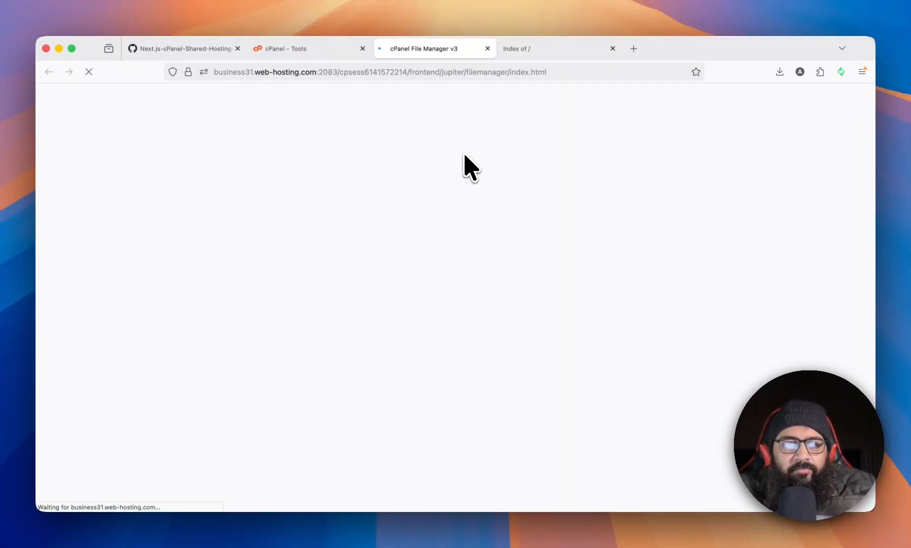
click(322, 50)
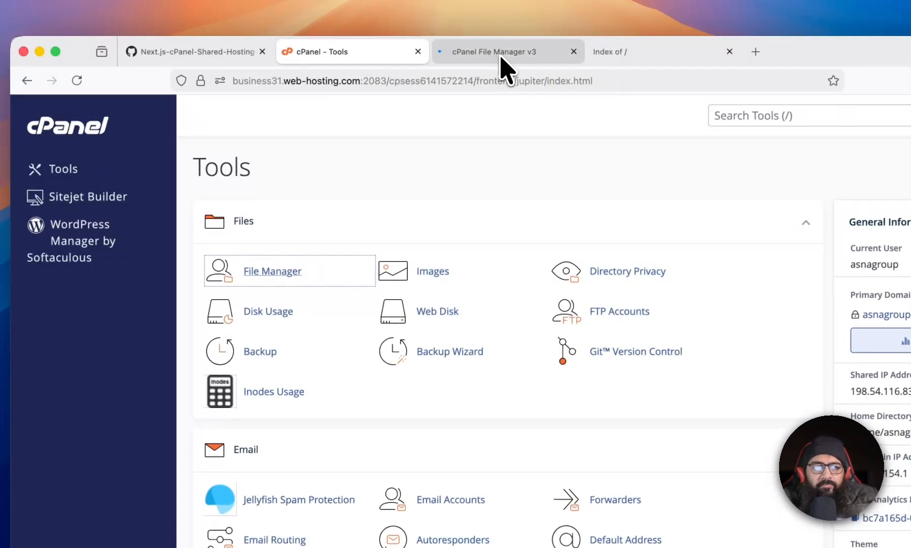
click(430, 53)
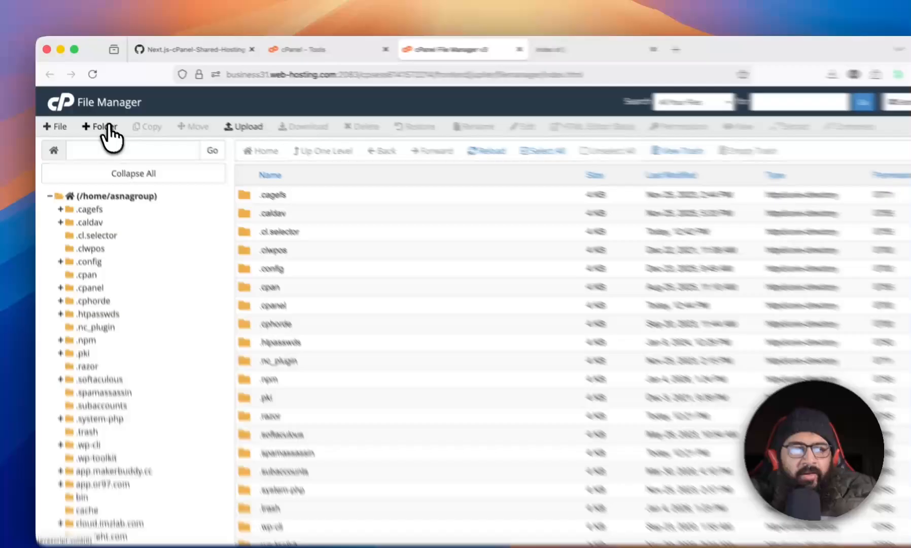
Create a folder named tools-vela-app in the hosting home directory and open it.
click(97, 120)
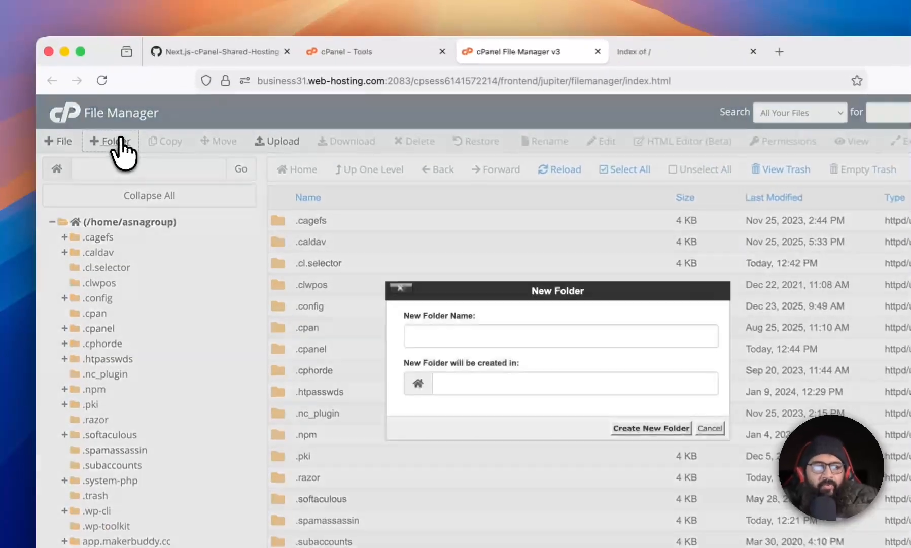
text(tools-)
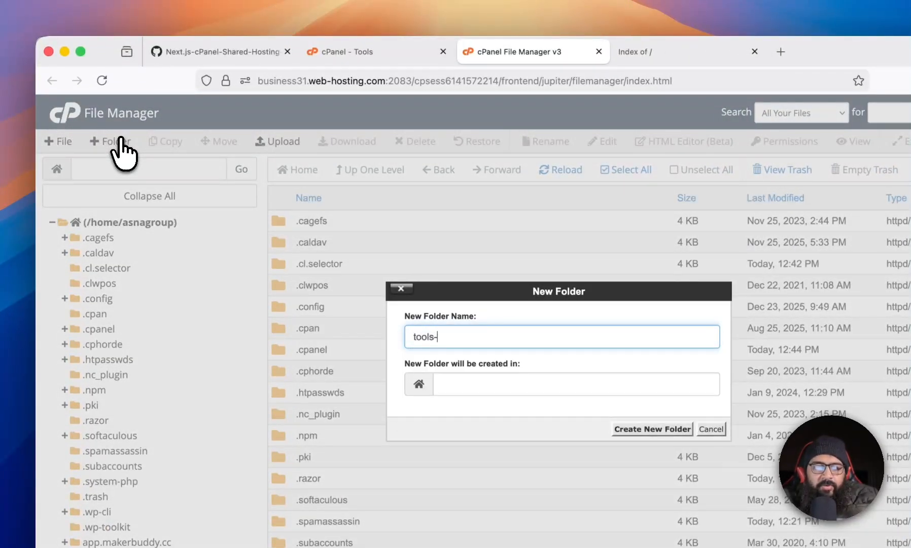
text(vela-app)
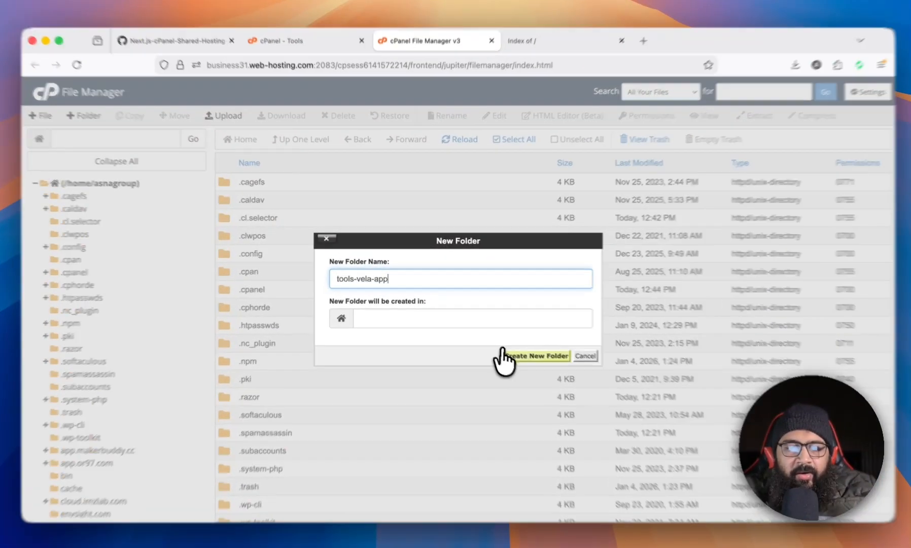
click(507, 351)
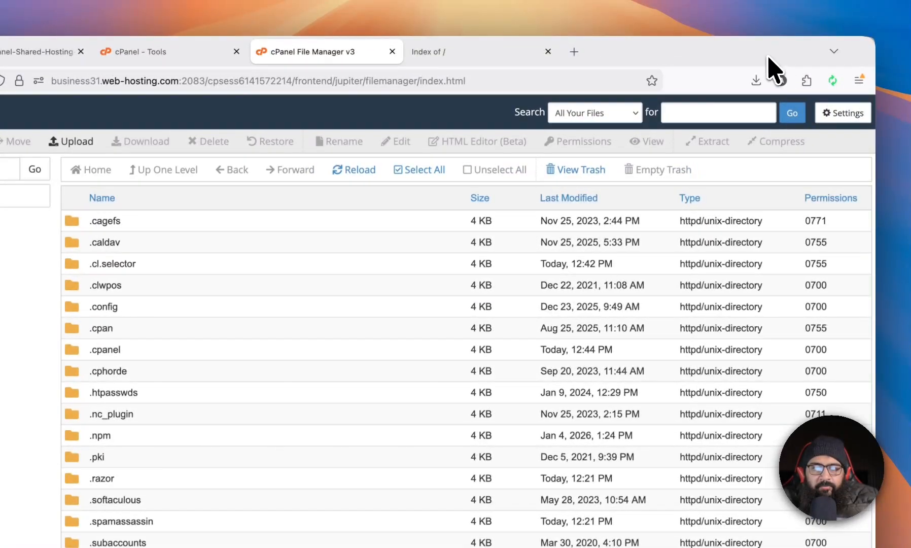
scroll(472, 302, down, 15)
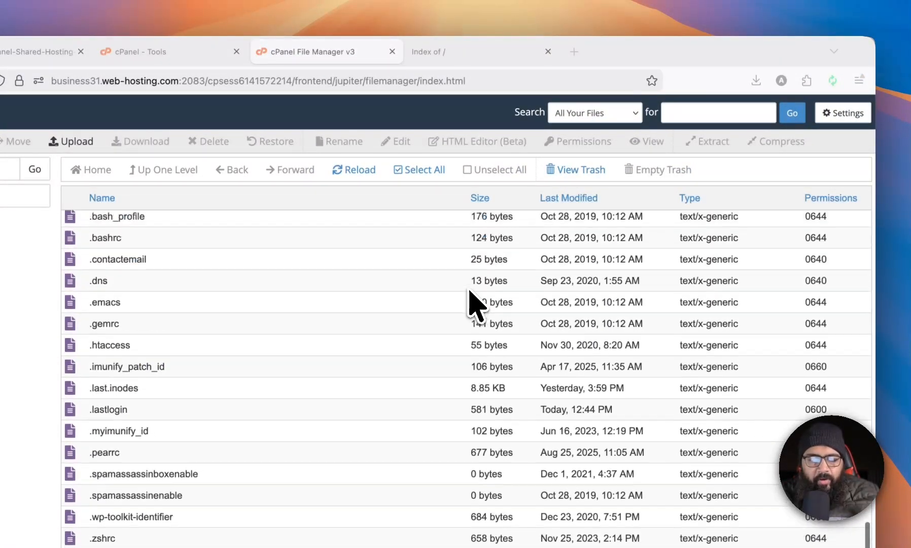
scroll(472, 302, up, 5)
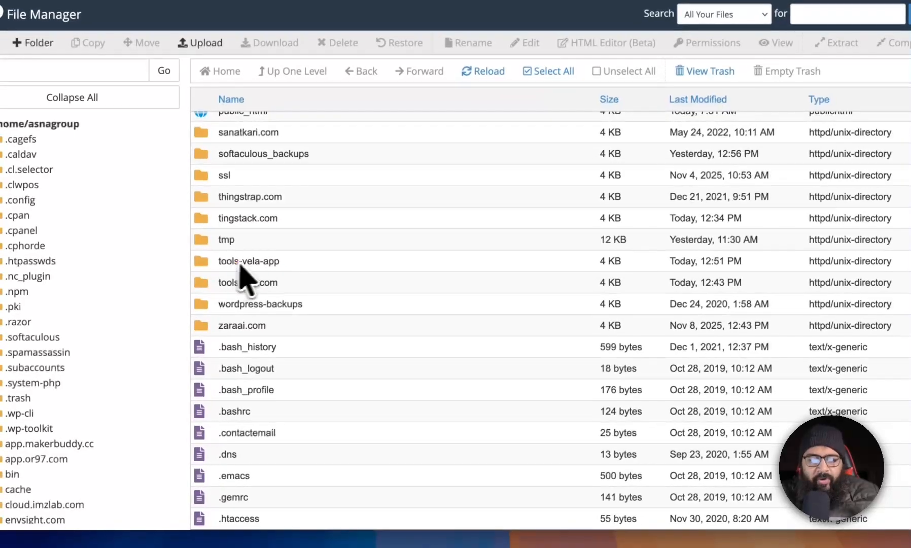
click(207, 265)
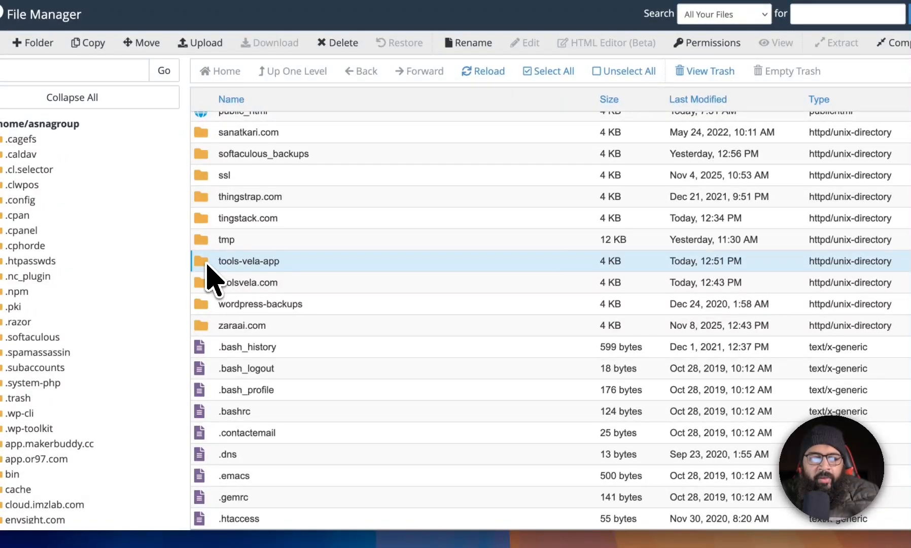
double_click(207, 265)
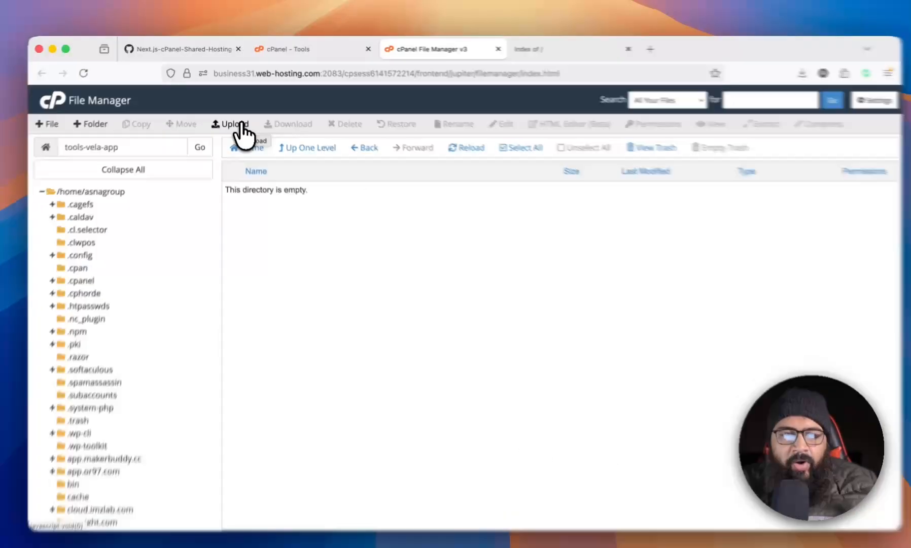
click(240, 126)
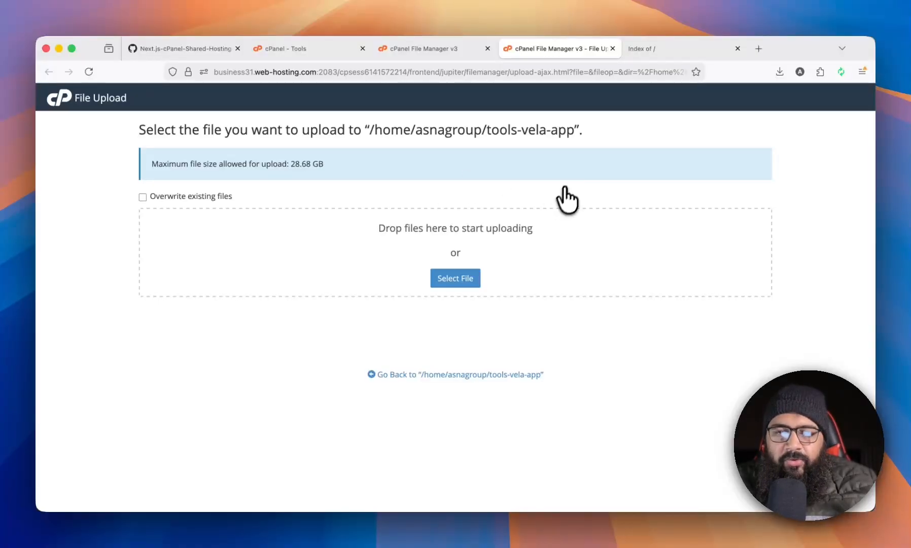
click(613, 48)
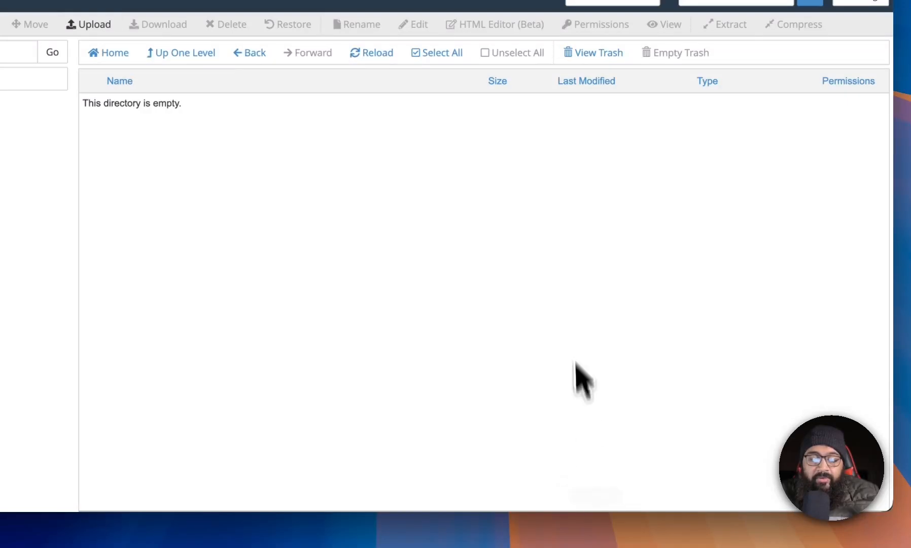
Switch to Termius, open SFTP, and browse the local side to the toolsvela project folder inside XAMPP htdocs.
key(ctrl+Tab)
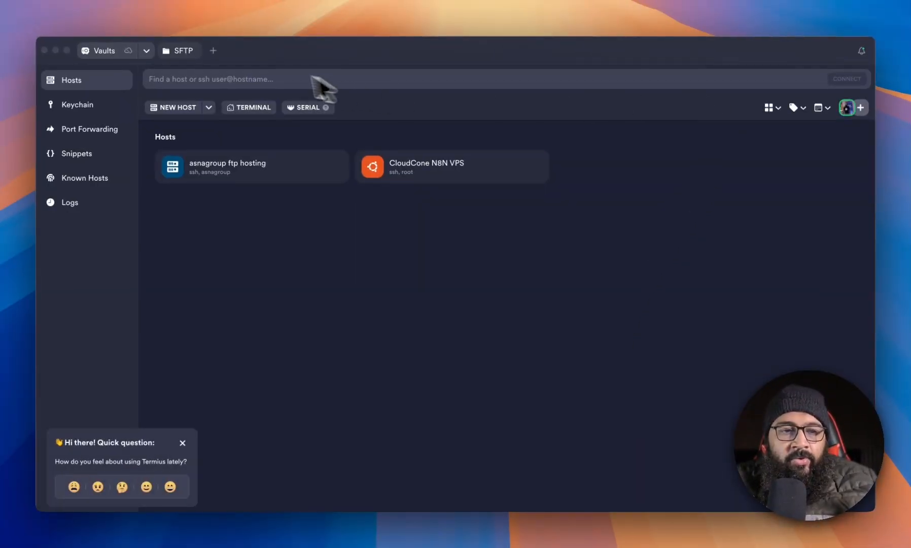
click(197, 55)
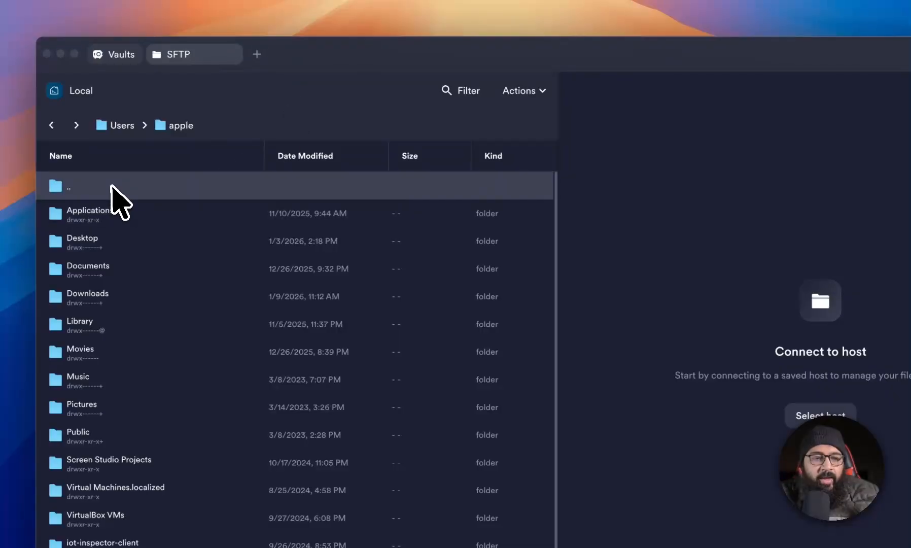
double_click(112, 187)
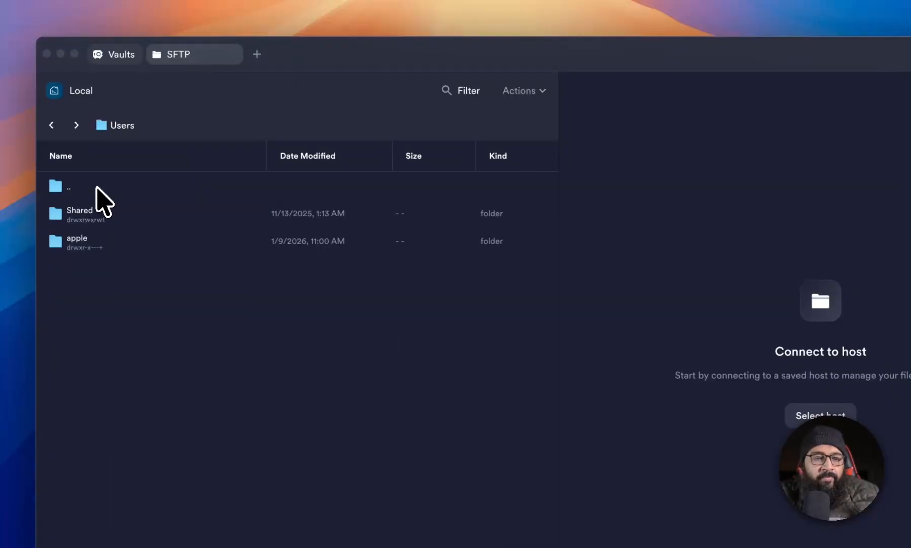
double_click(96, 189)
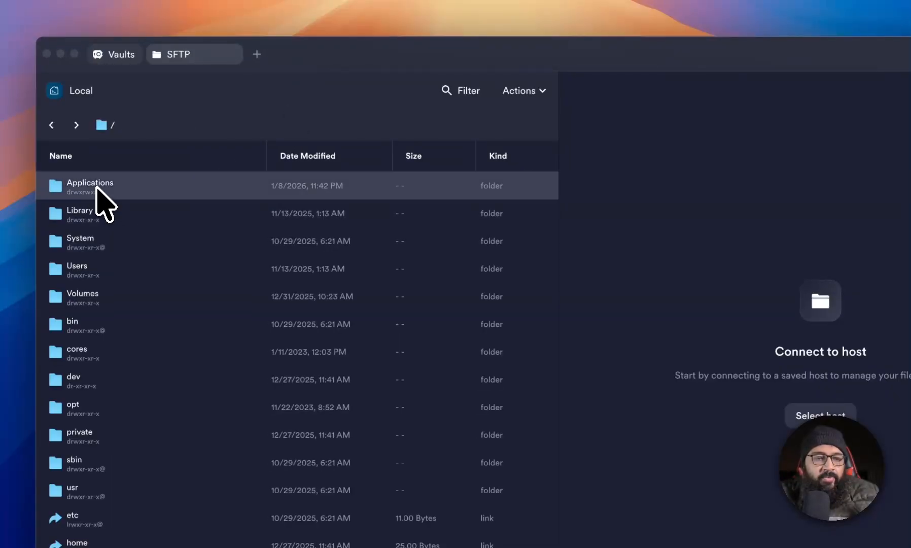
double_click(97, 189)
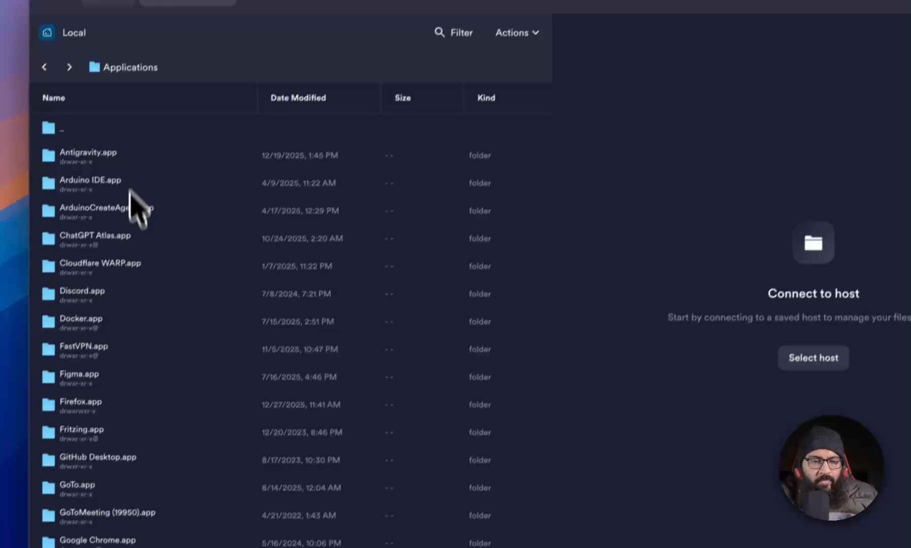
scroll(152, 304, down, 15)
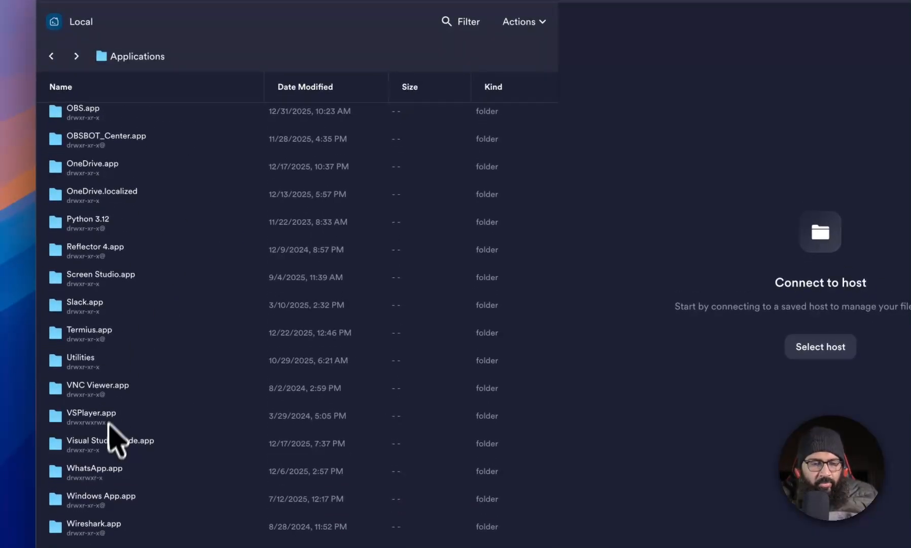
scroll(112, 446, down, 3)
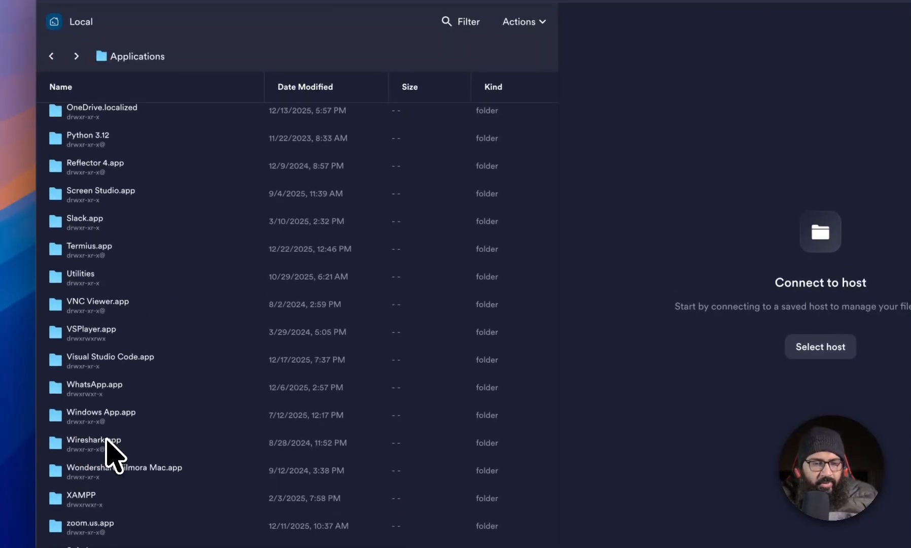
double_click(93, 474)
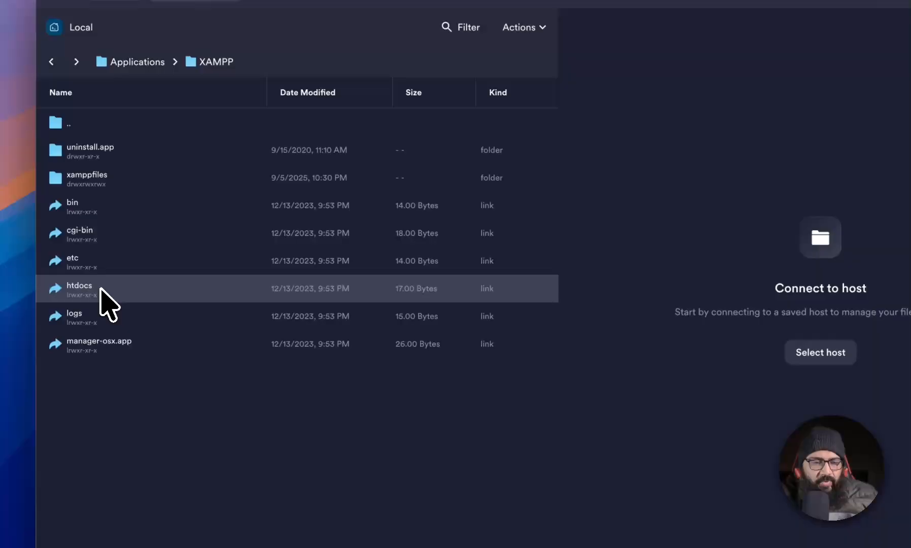
double_click(101, 289)
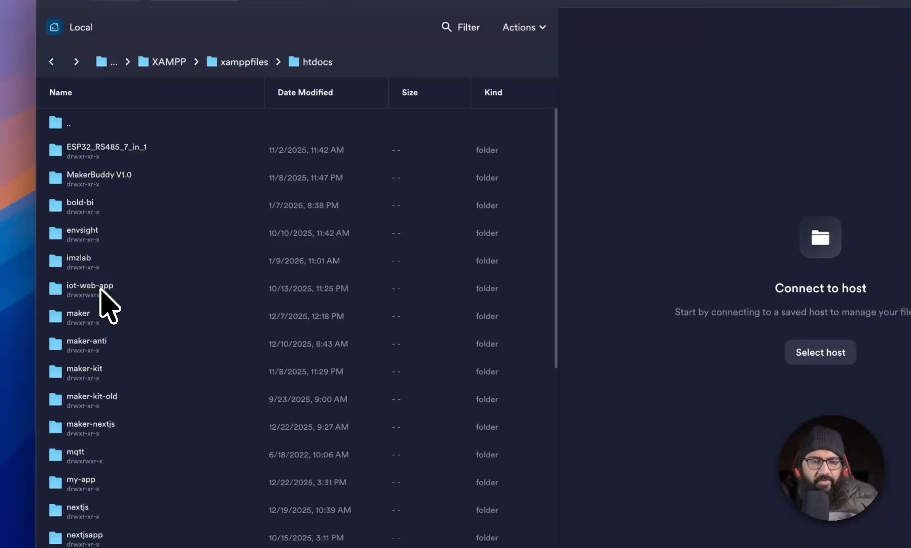
scroll(120, 366, down, 5)
scroll(122, 355, down, 1)
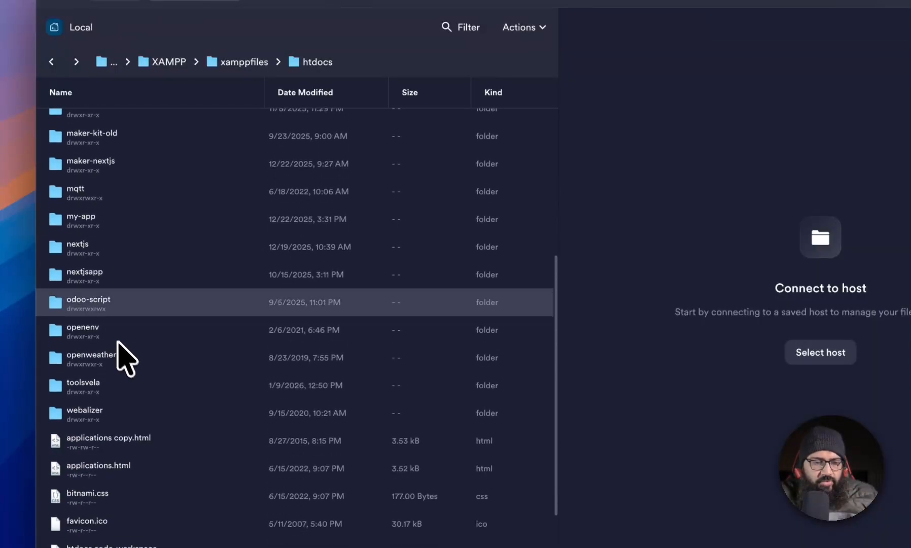
double_click(104, 386)
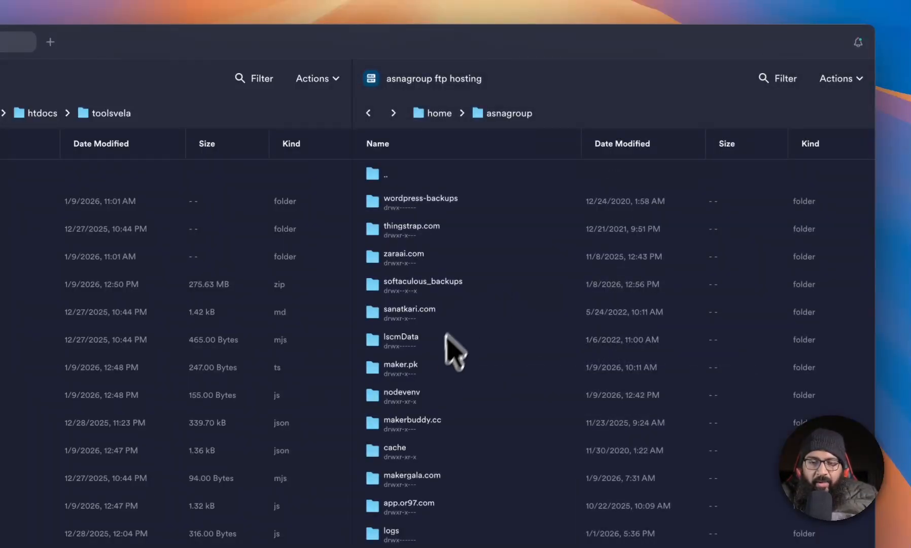
Open the tools-vela-app folder on the asnagroup ftp hosting side and copy Archive.zip into it.
click(436, 365)
scroll(436, 365, down, 5)
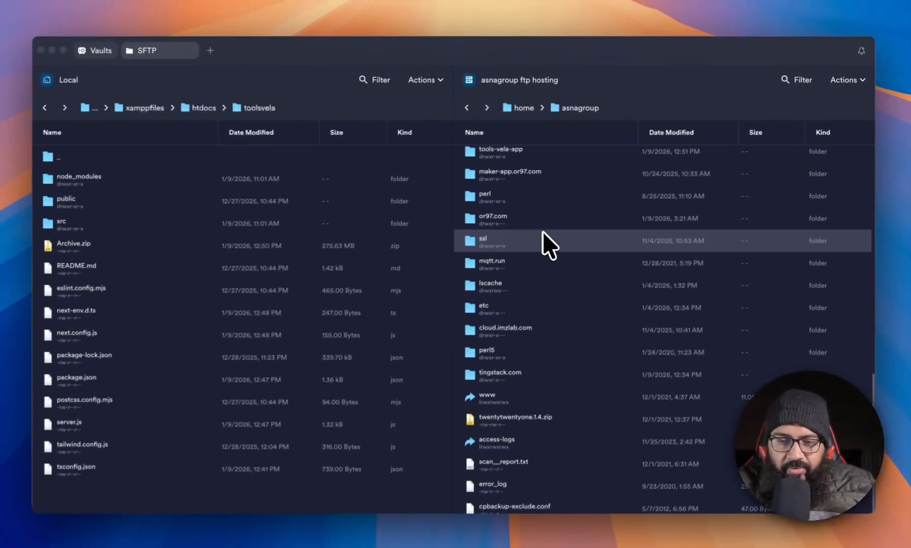
scroll(544, 243, up, 2)
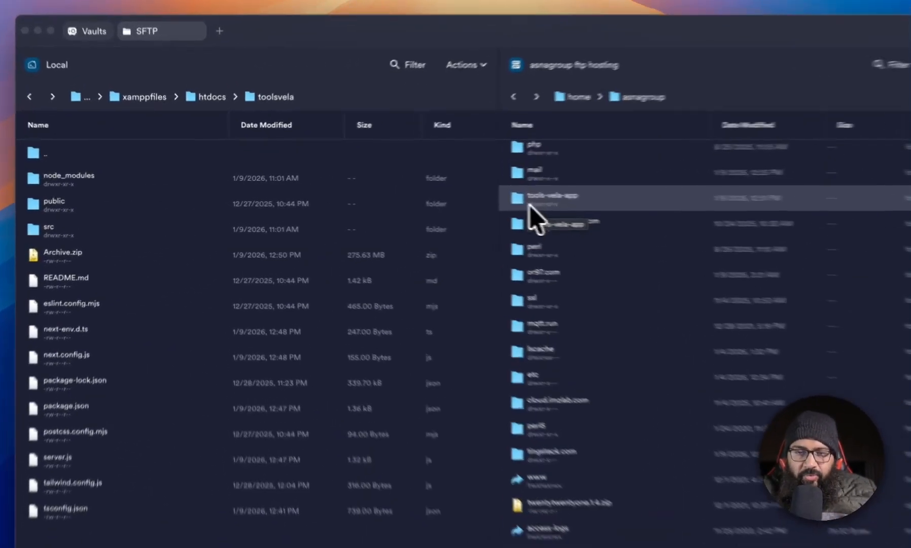
double_click(486, 202)
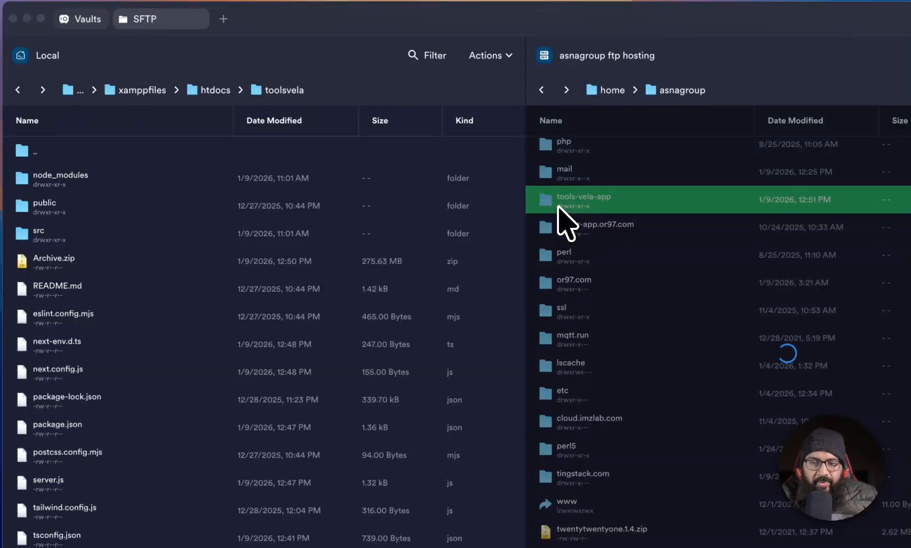
right_click(99, 264)
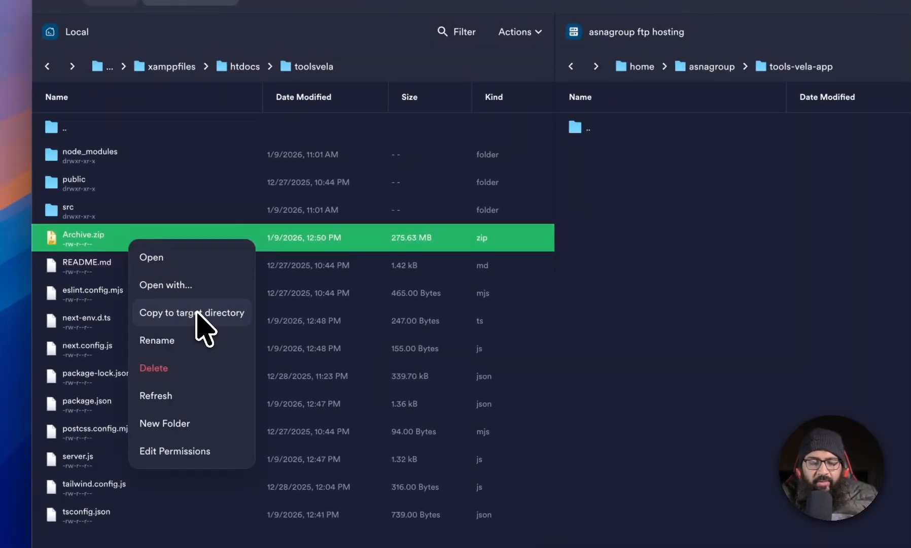
click(200, 314)
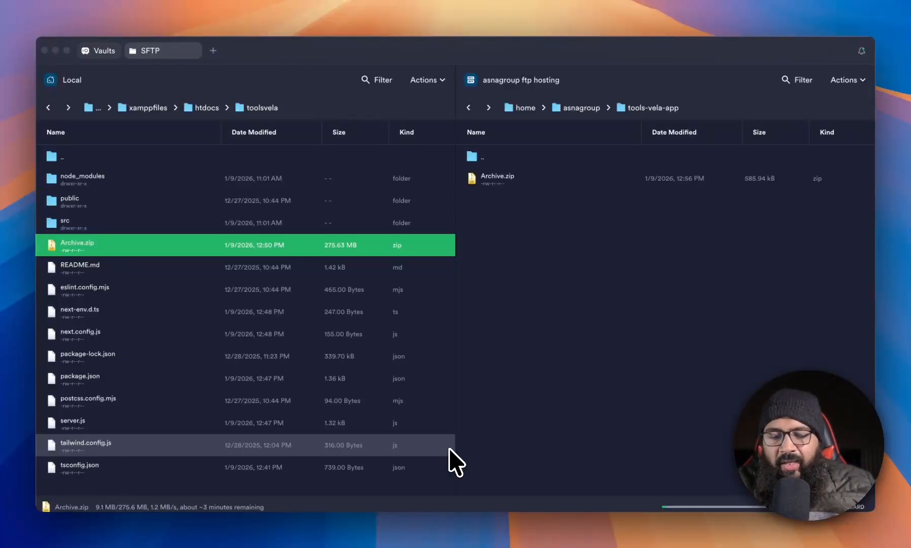
Switch to the browser's cPanel Tools tab and open Setup Node.js App.
key(super+Tab)
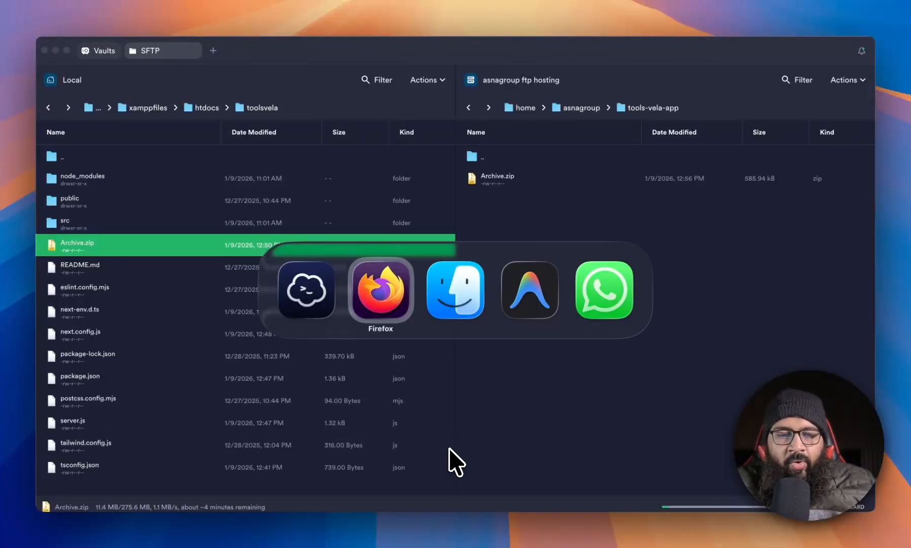
click(304, 48)
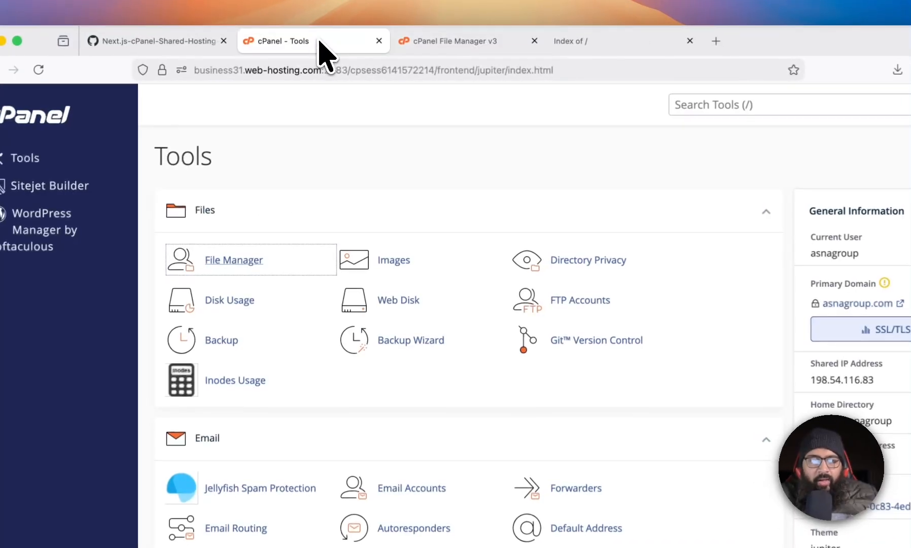
scroll(448, 325, down, 10)
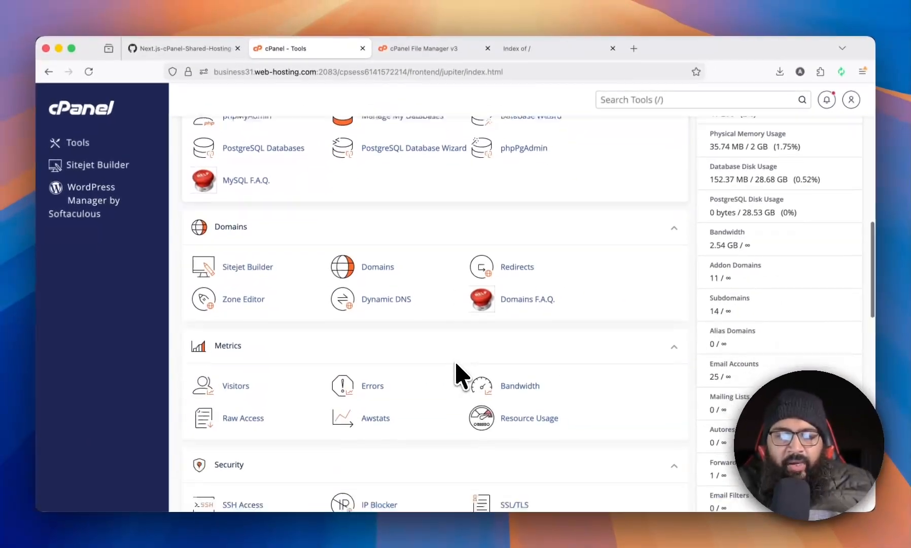
scroll(456, 366, down, 15)
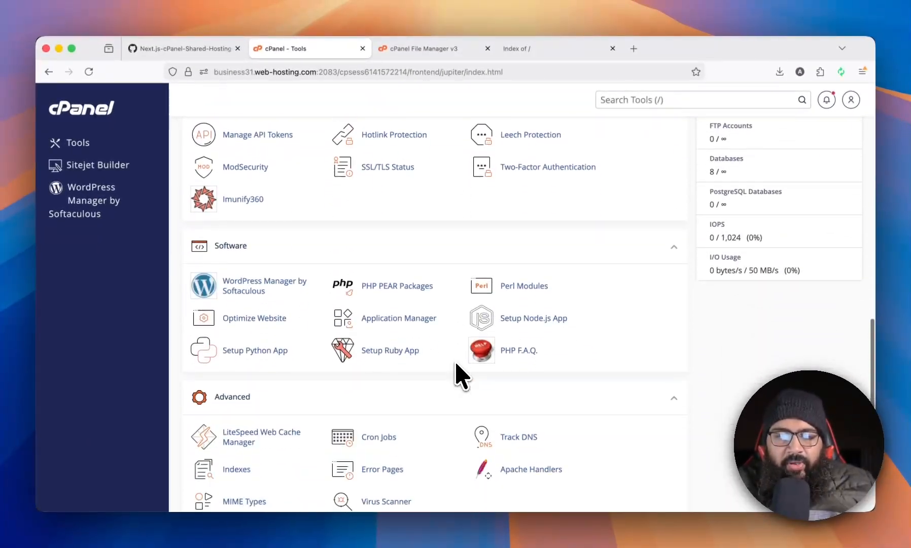
scroll(459, 373, up, 5)
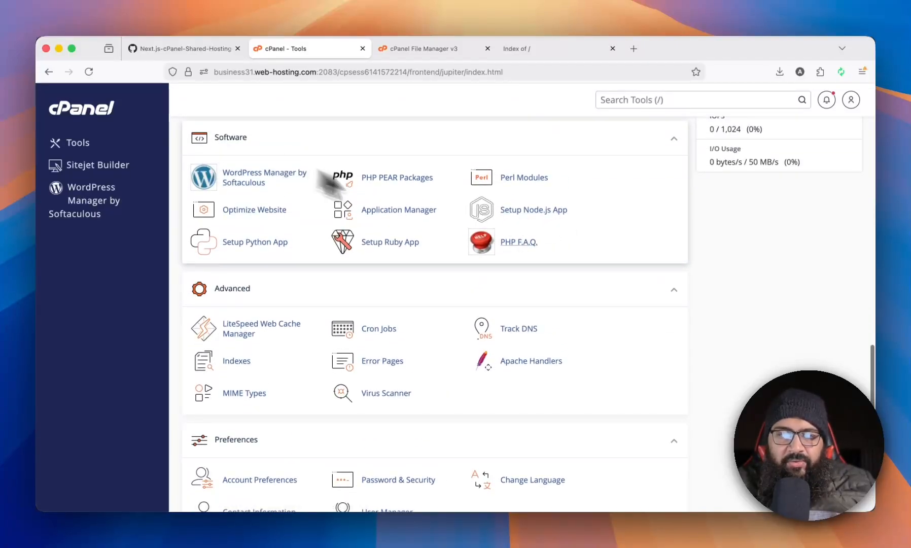
click(535, 219)
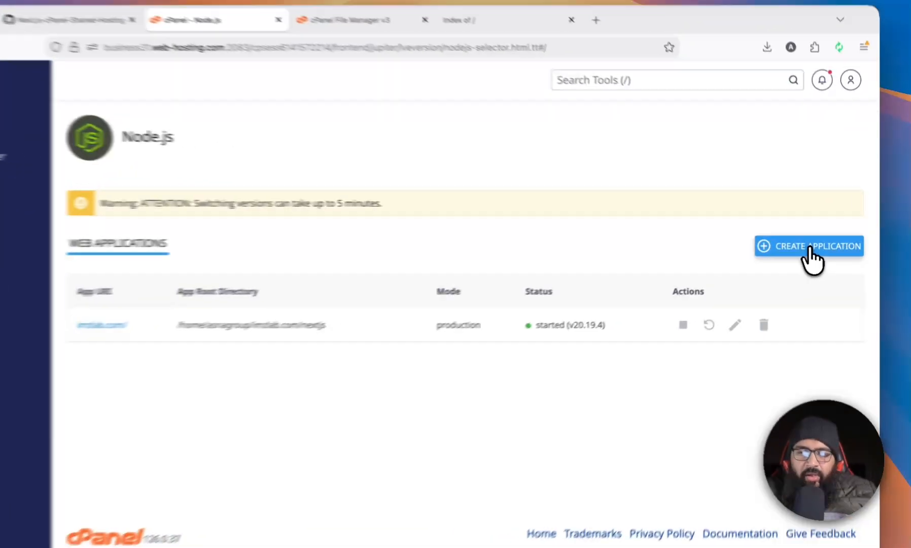
Start creating a new Node.js application with version 20.19.4 in Production mode.
click(816, 244)
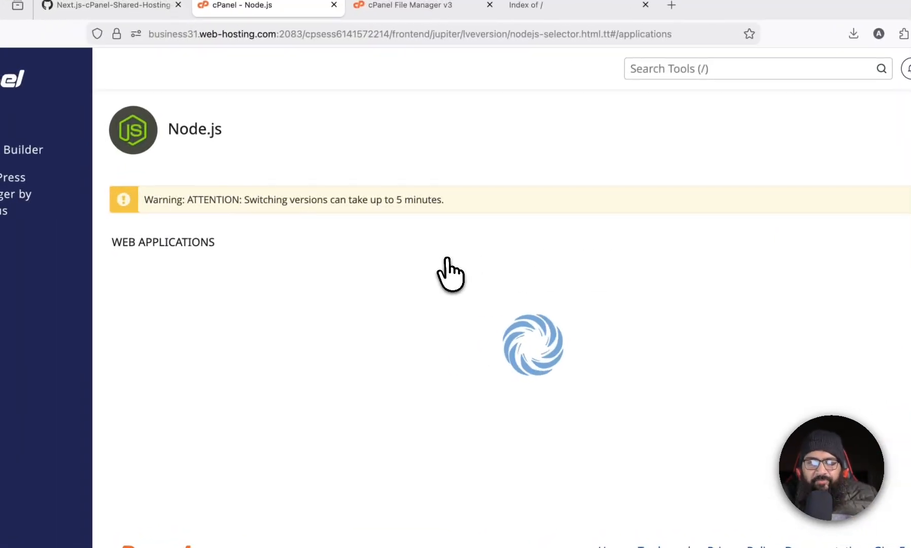
click(402, 282)
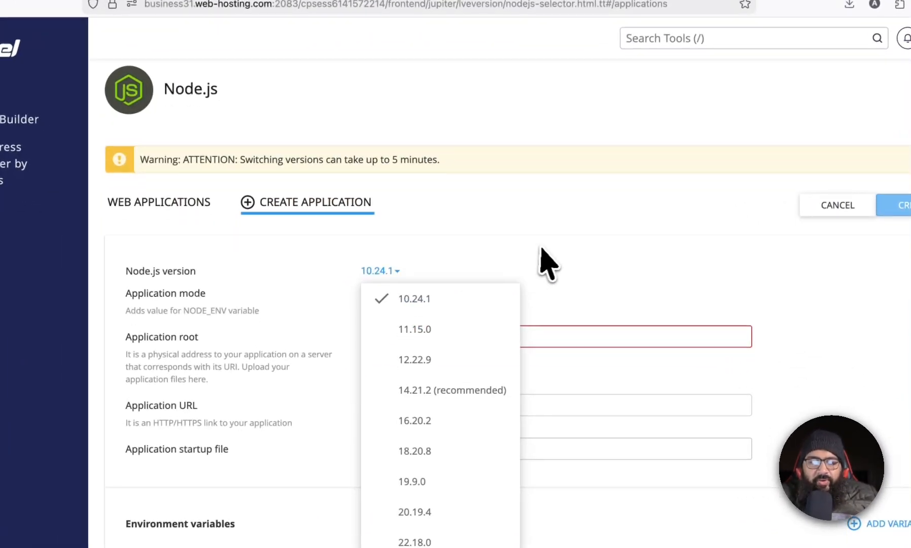
scroll(541, 269, down, 3)
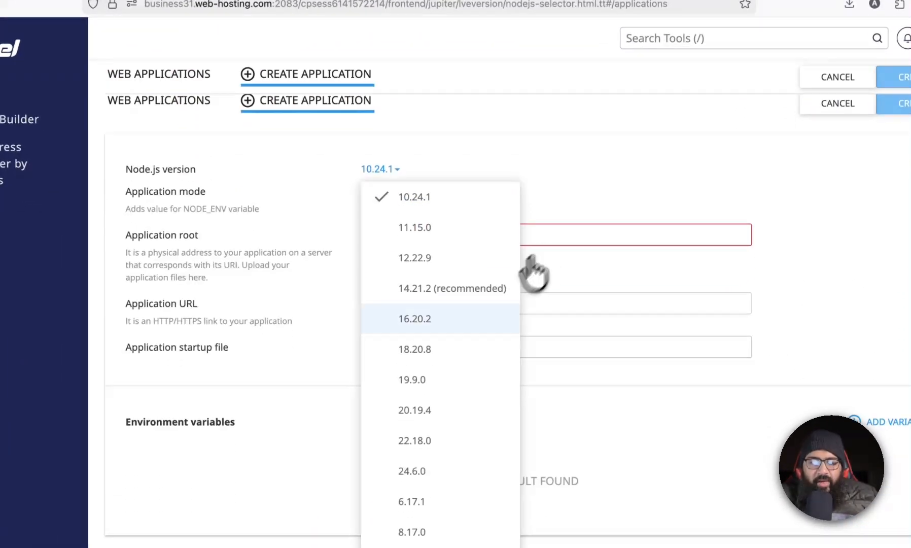
click(427, 413)
click(417, 191)
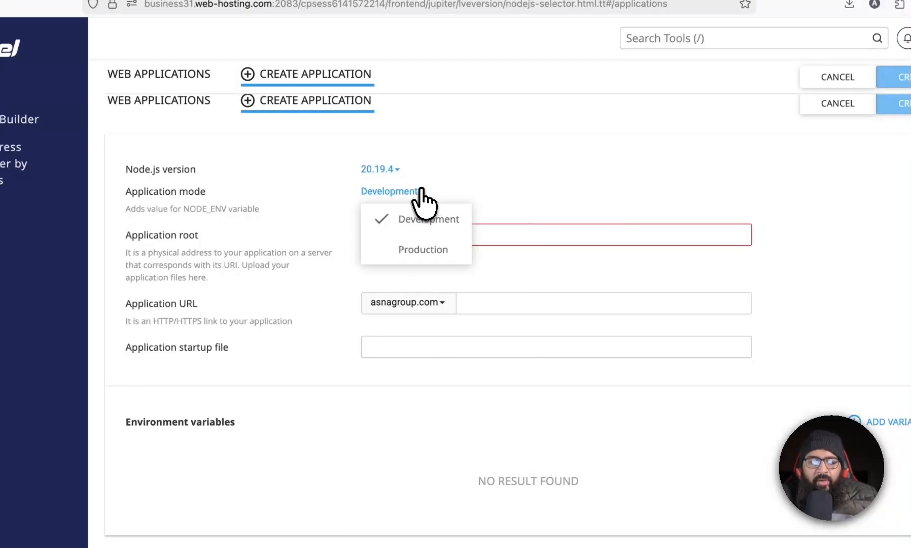
click(418, 248)
Set the application root to tools-vela-app, the URL domain to toolsvela.com, and the startup file to server.js.
click(419, 242)
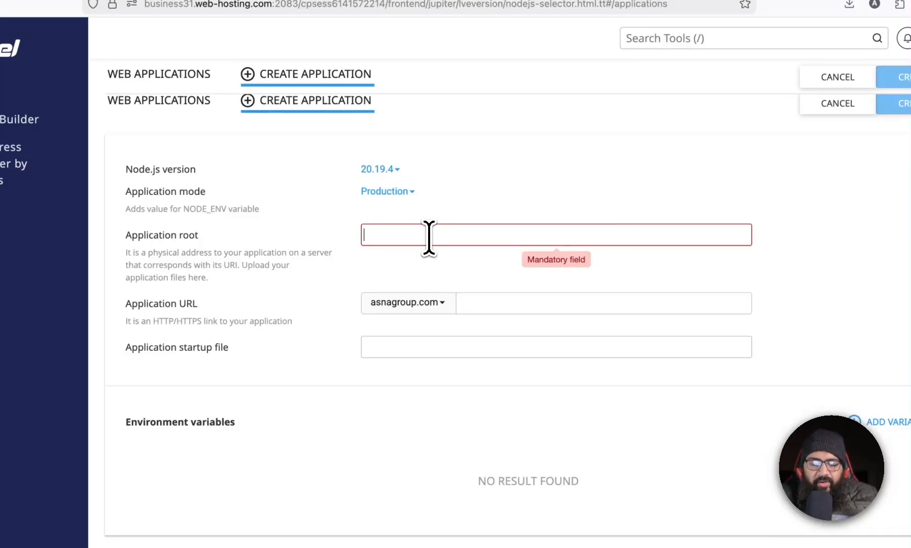
text(tools-vela-app)
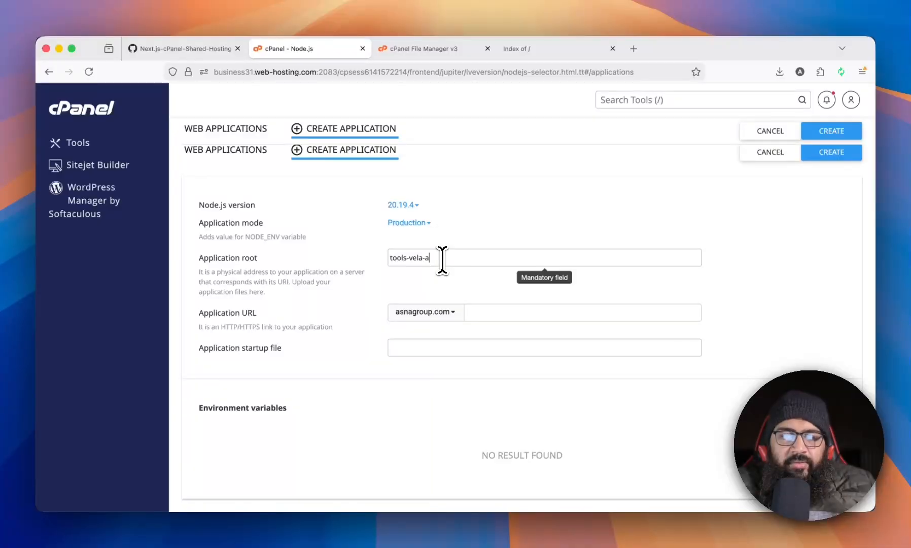
click(441, 48)
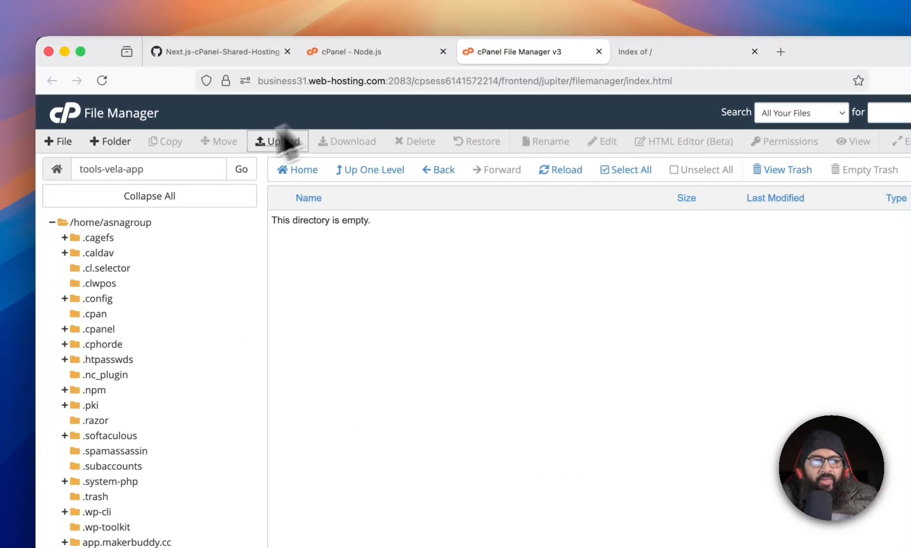
click(159, 169)
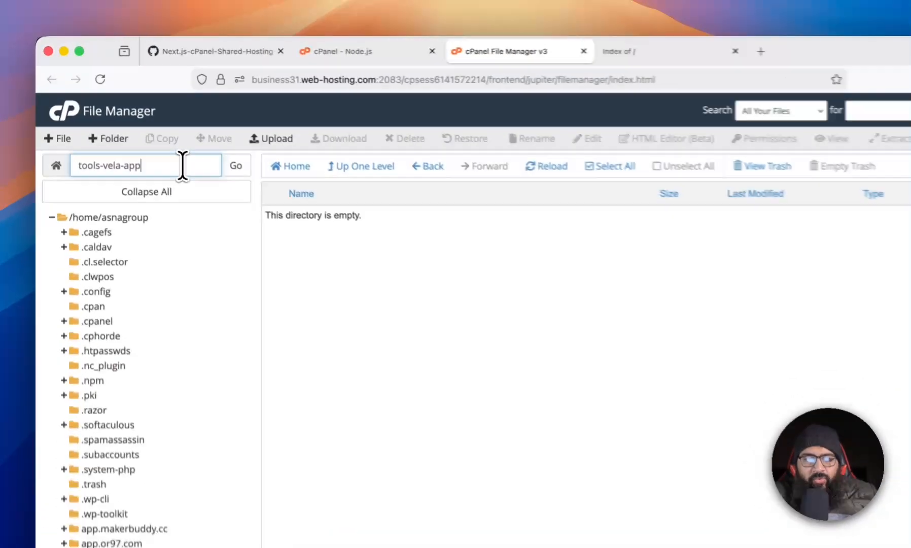
drag(152, 143, 67, 146)
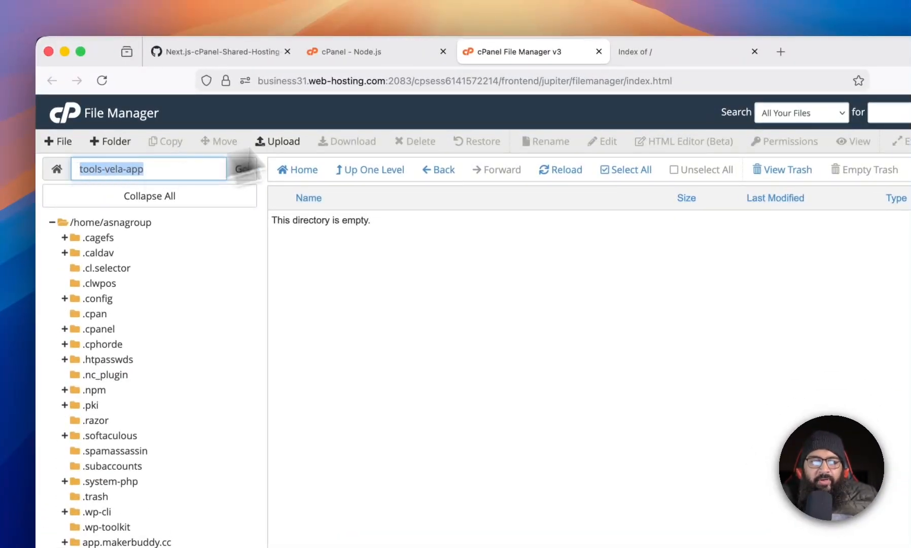
click(401, 51)
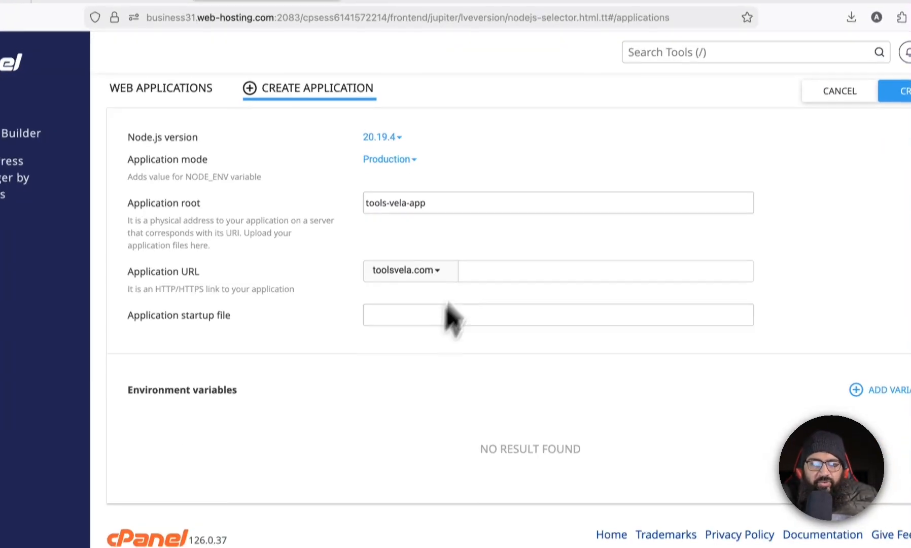
scroll(497, 198, up, 1)
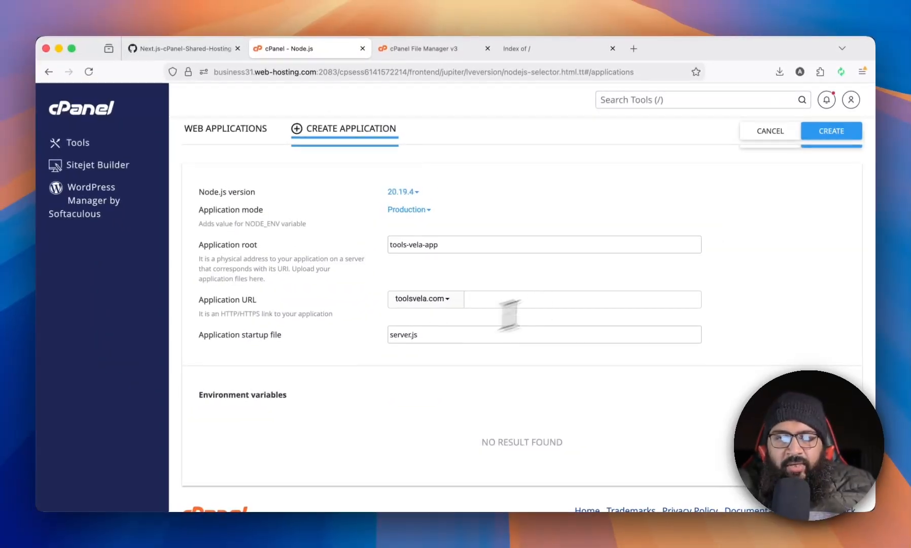
scroll(514, 290, up, 3)
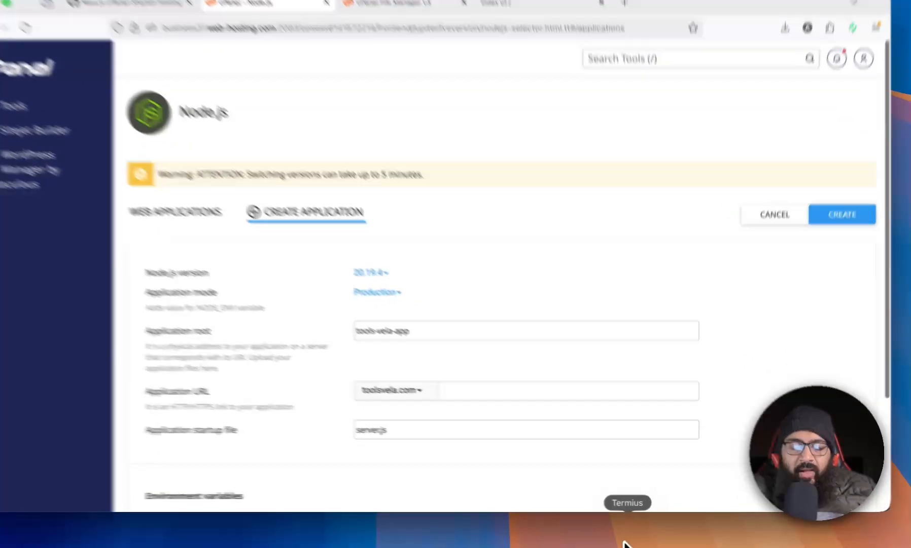
Check the Archive.zip upload in Termius and return to the Node.js application form.
click(635, 535)
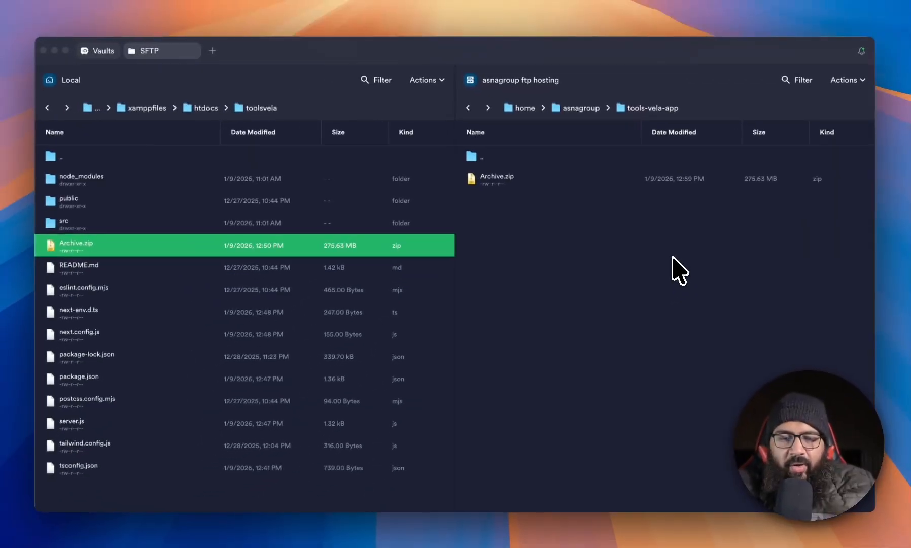
key(super+Tab)
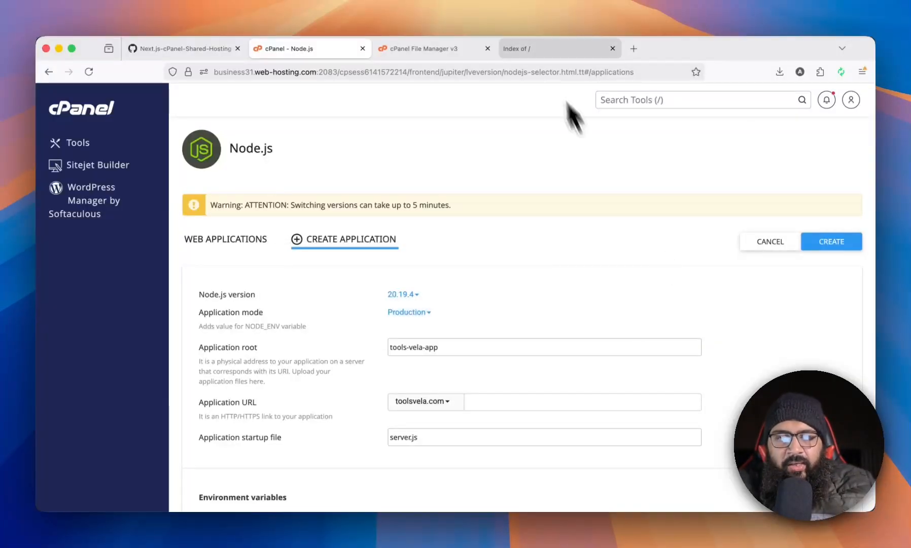
Refresh the tools-vela-app folder and extract Archive.zip into /tools-vela-app.
click(483, 46)
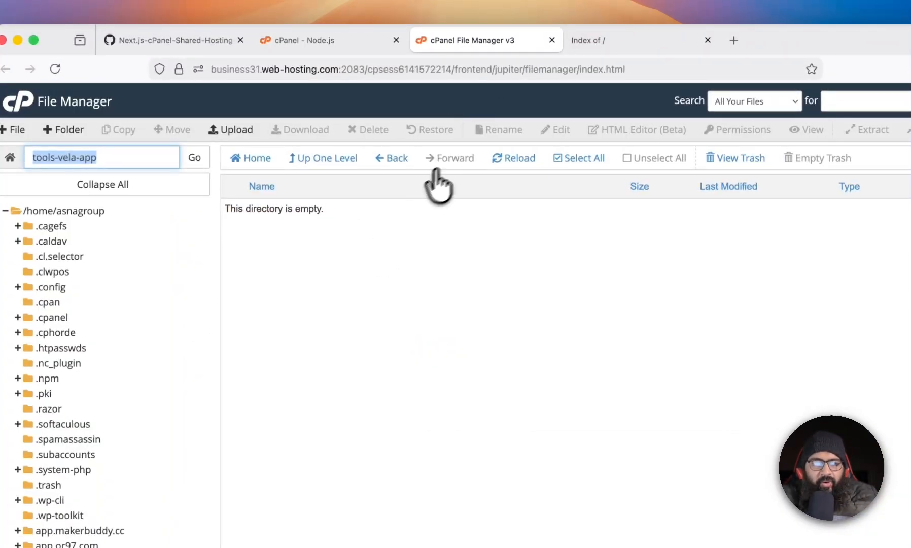
click(513, 159)
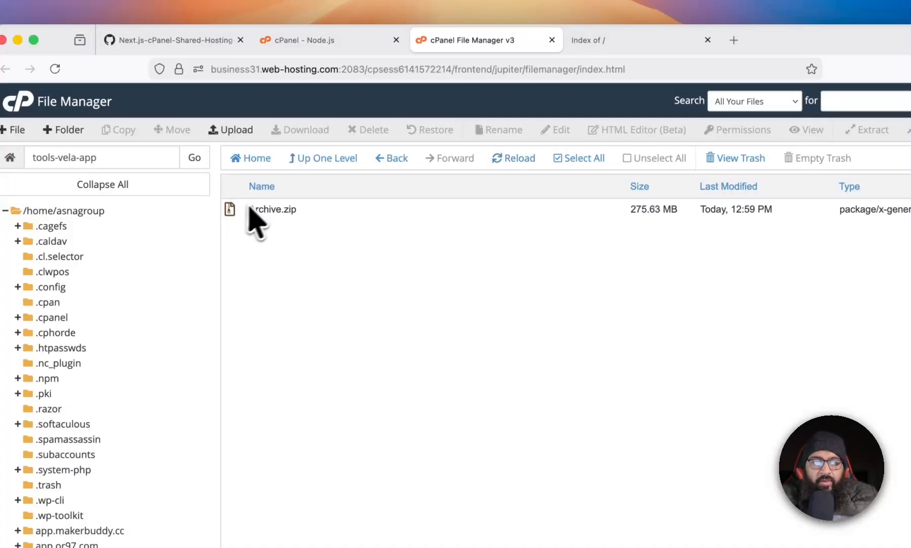
click(229, 213)
right_click(227, 213)
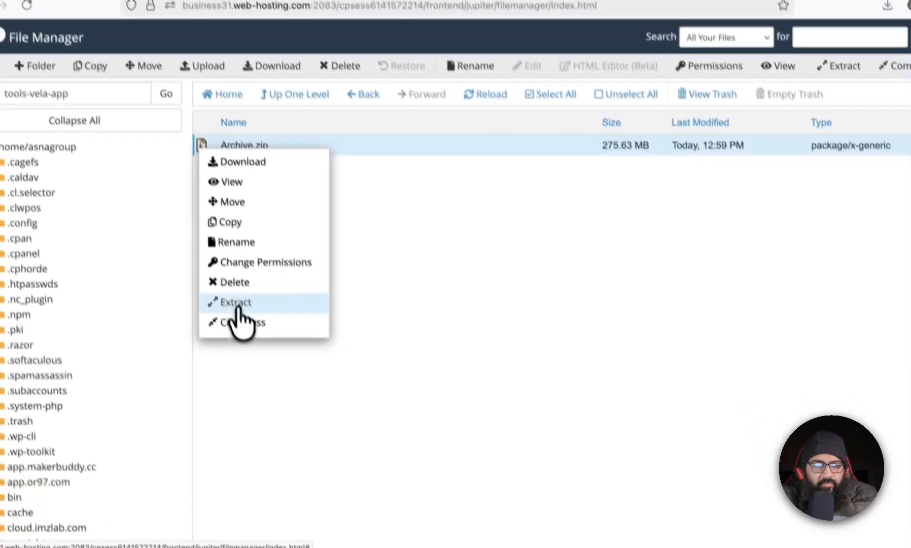
click(284, 367)
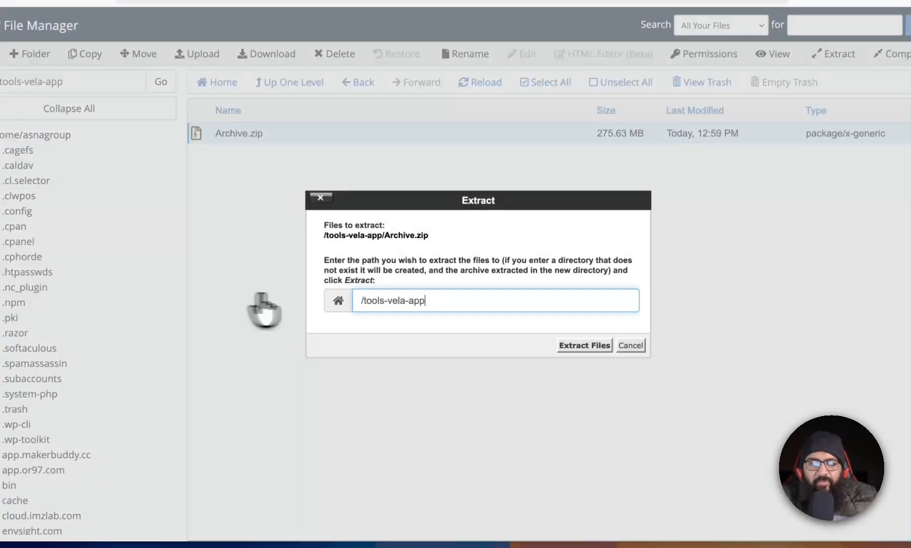
click(594, 345)
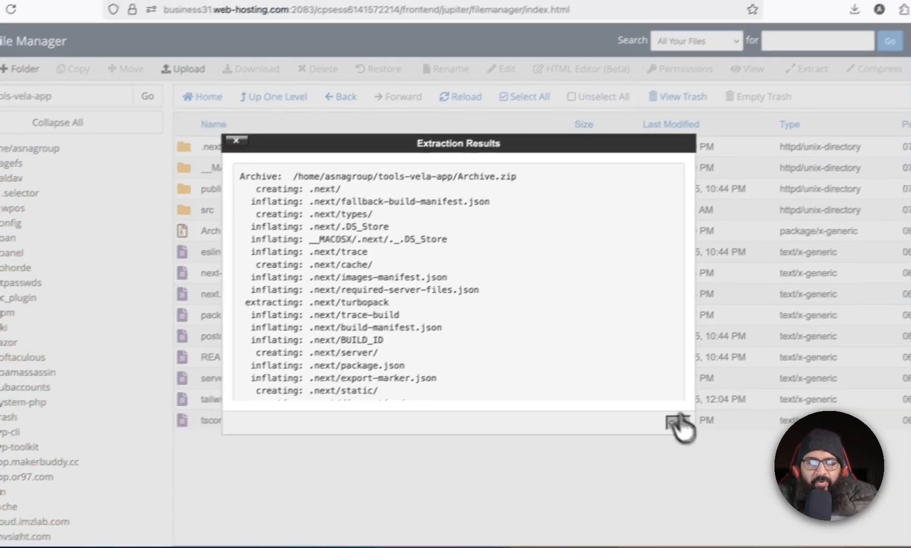
click(679, 421)
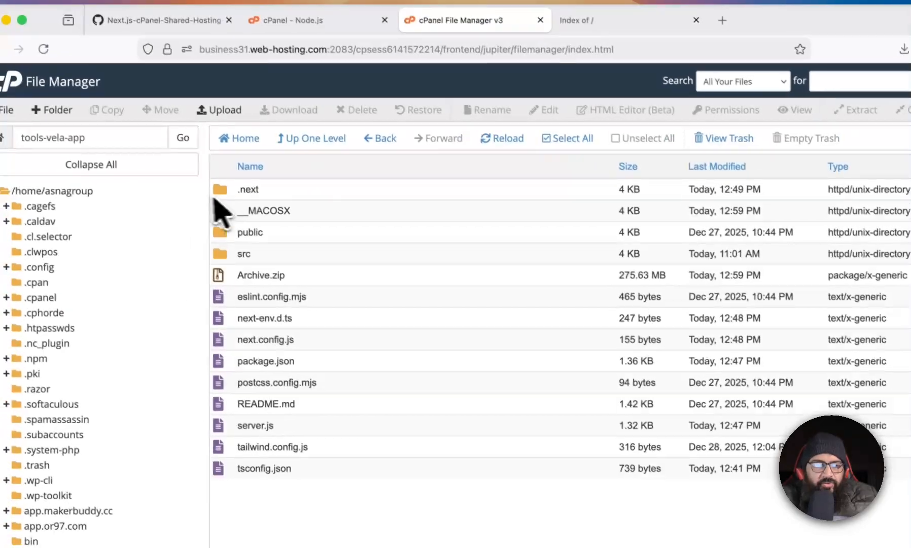
Permanently delete Archive.zip from the tools-vela-app folder, skipping the trash.
click(224, 275)
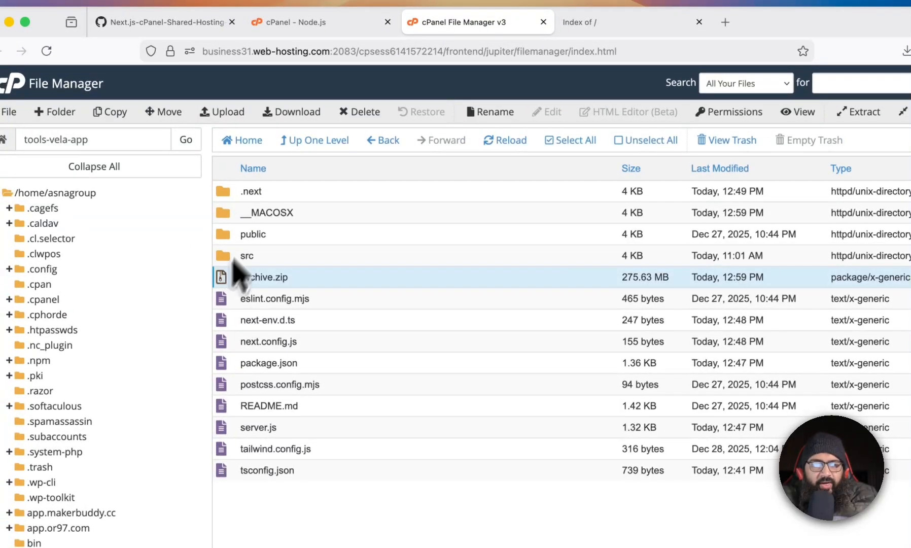
click(356, 112)
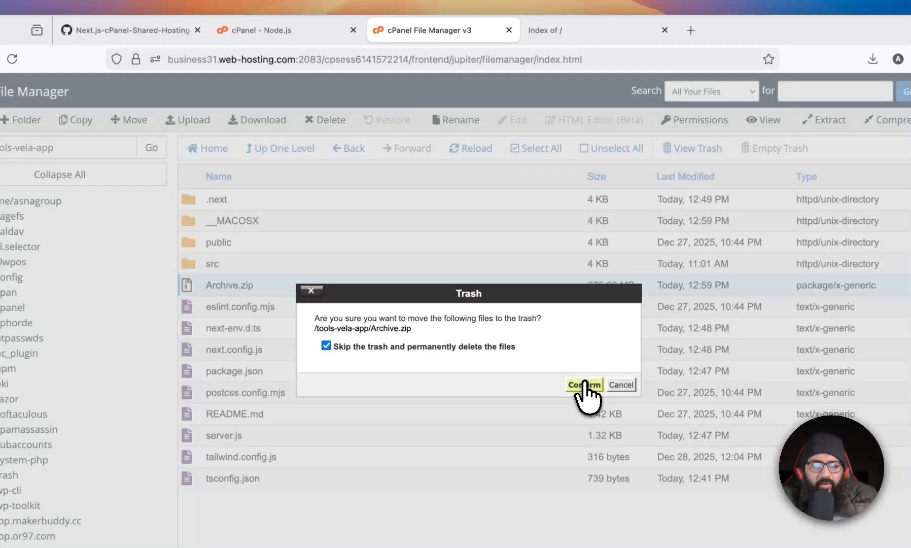
click(586, 386)
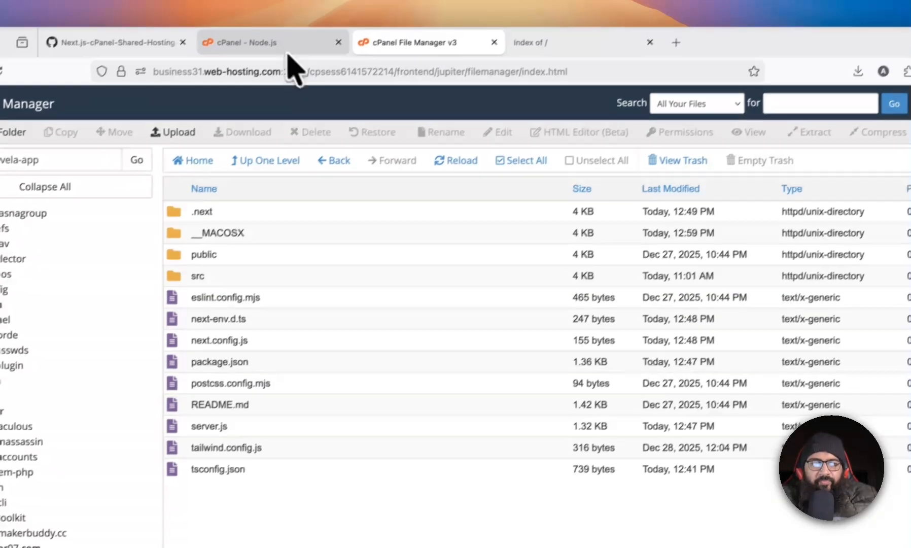
Create the Node.js application and run NPM Install for its package.json.
click(285, 32)
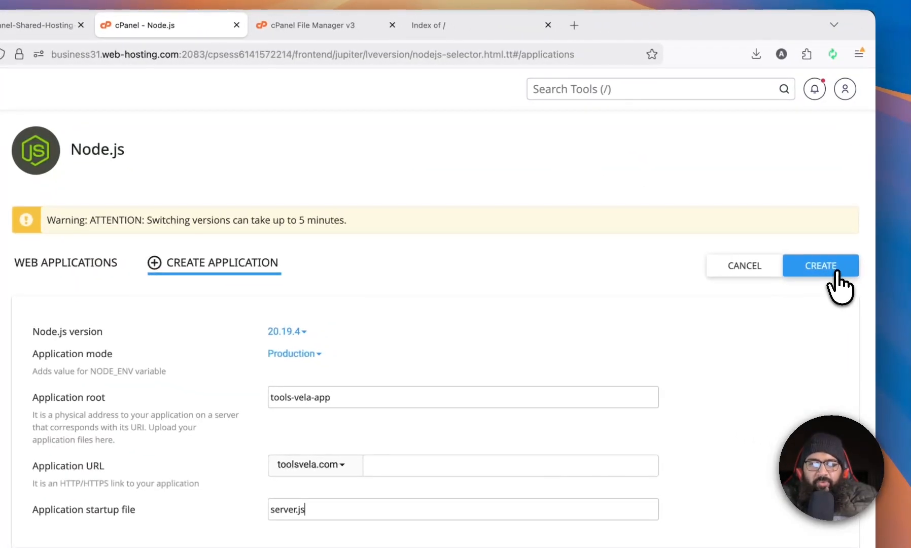
click(839, 282)
scroll(487, 290, down, 3)
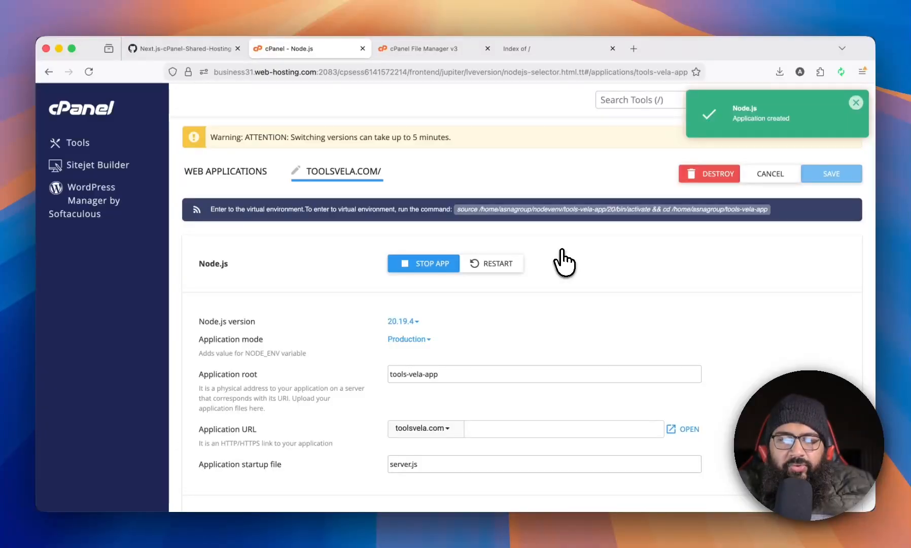
scroll(561, 250, down, 5)
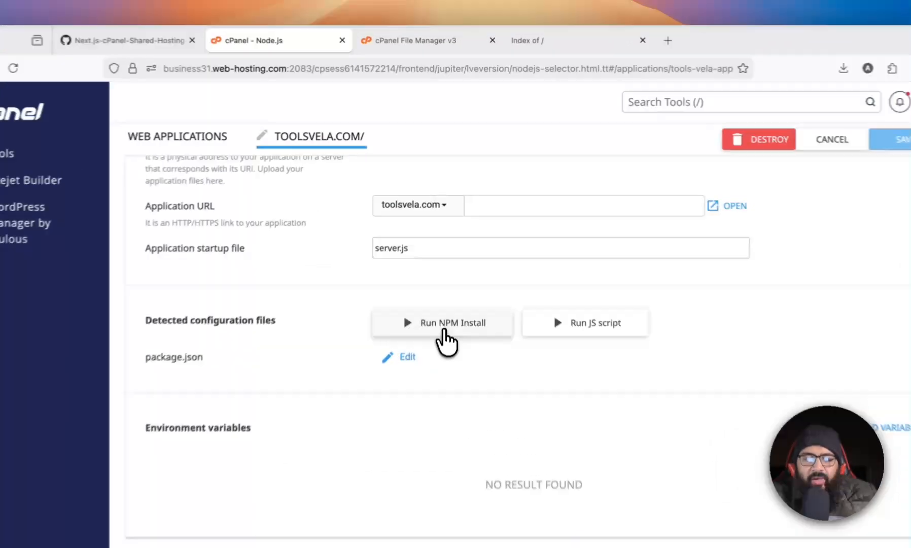
click(447, 285)
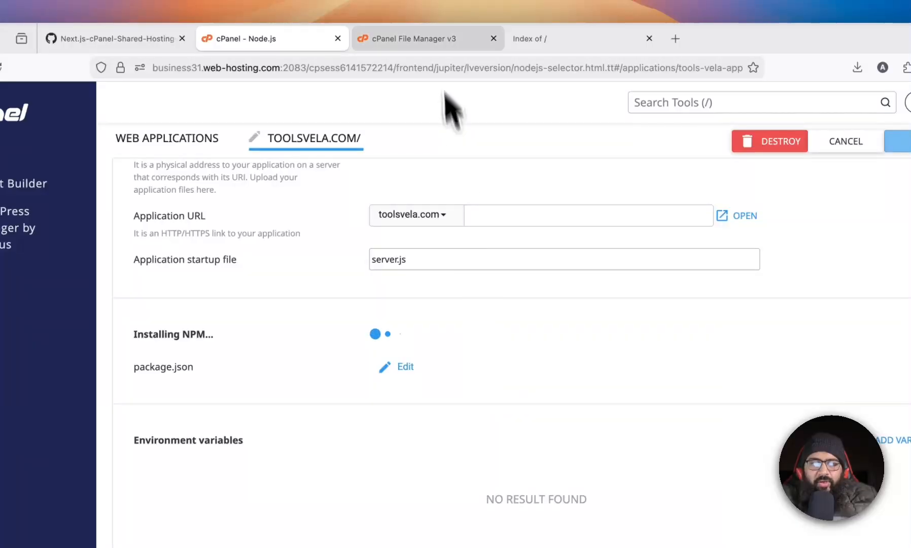
Refresh the tools-vela-app folder listing and reload toolsvela.com in its browser tab to check the deployment.
click(414, 38)
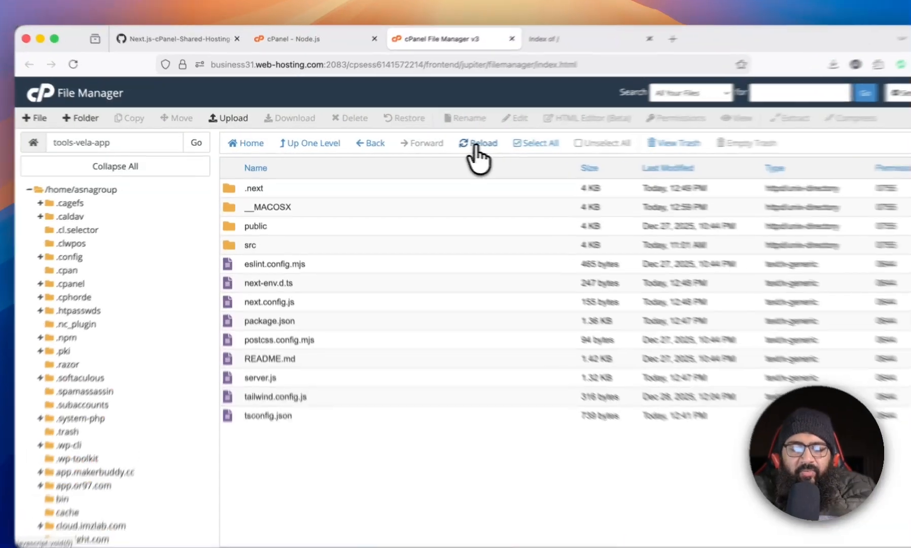
click(457, 143)
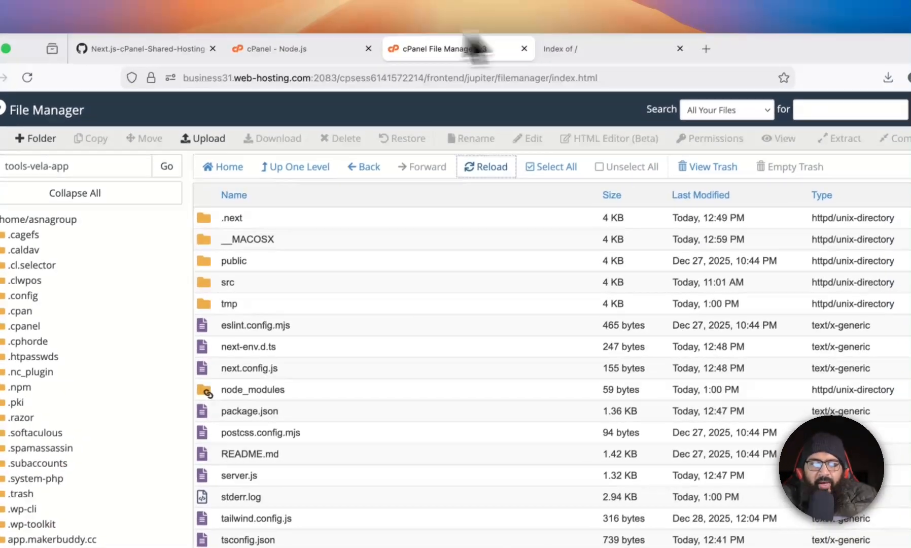
click(333, 26)
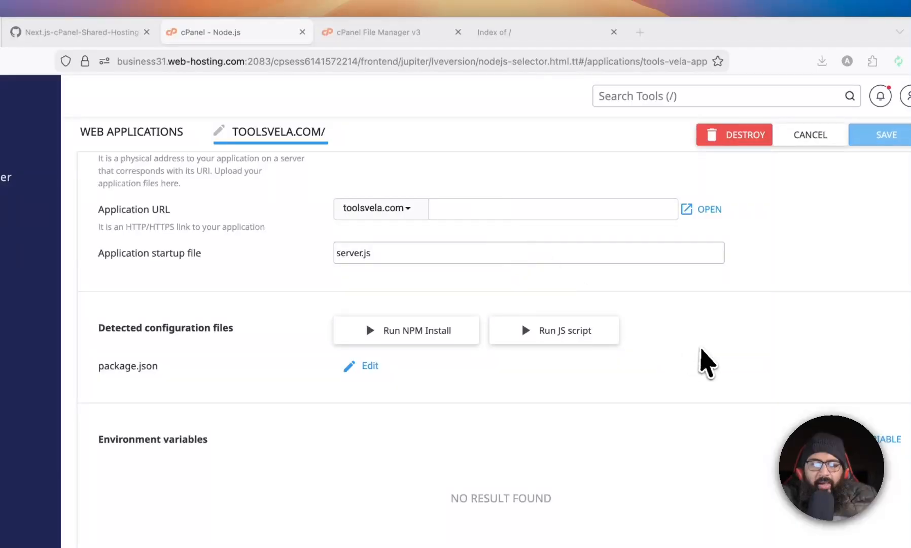
click(487, 34)
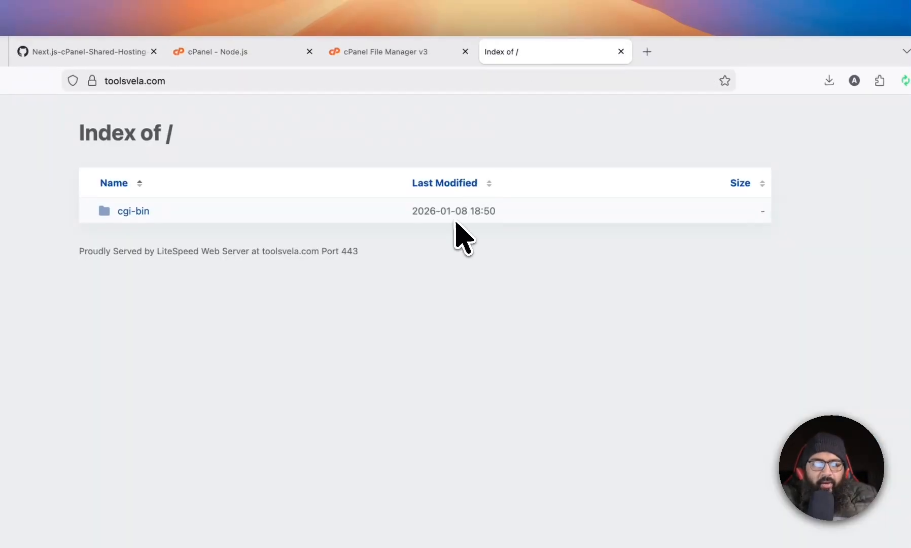
key(super+r)
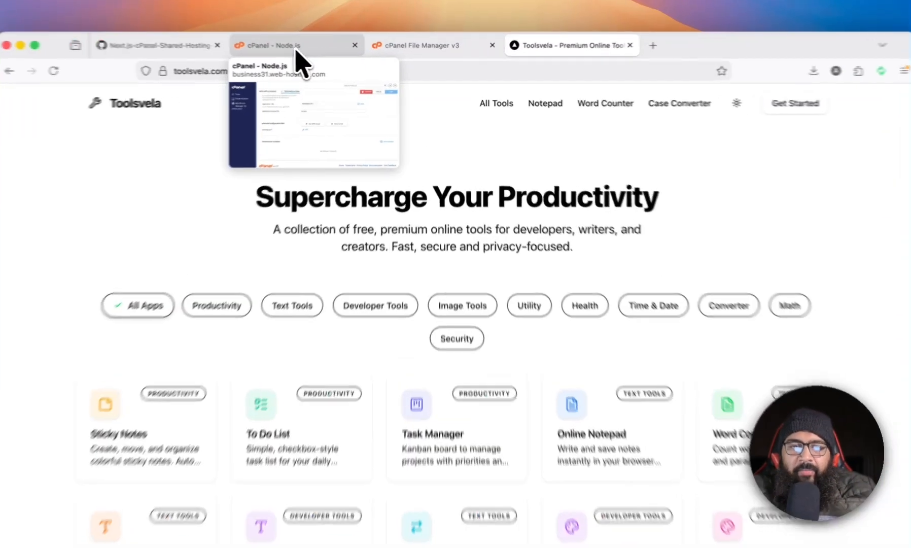
click(309, 51)
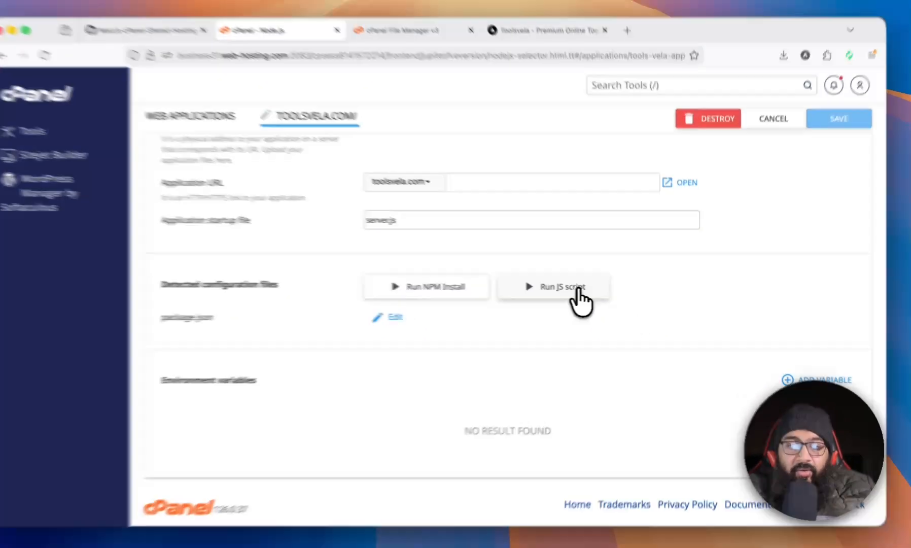
click(581, 292)
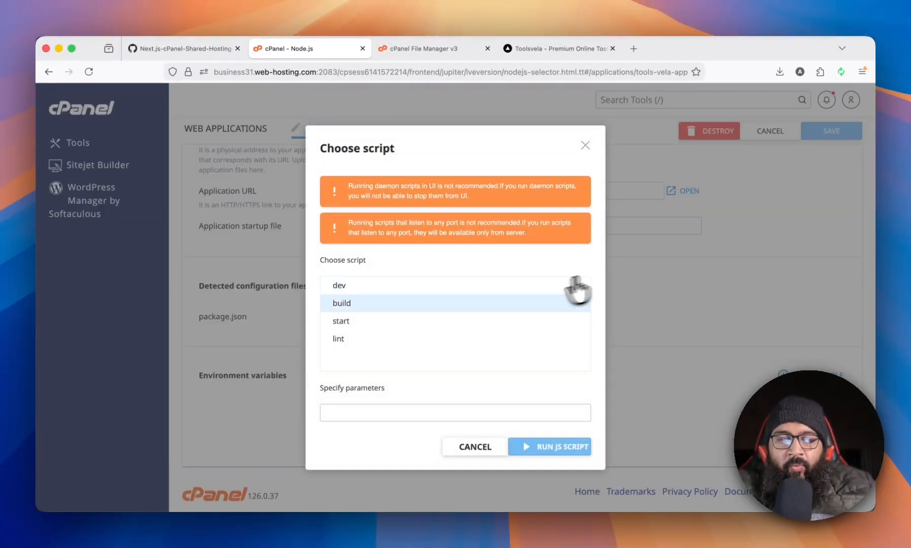
click(383, 321)
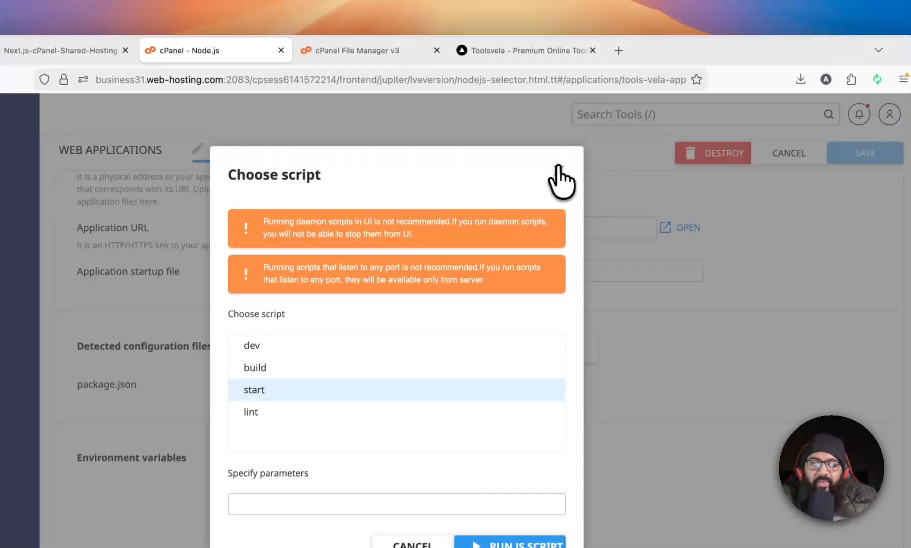
click(608, 95)
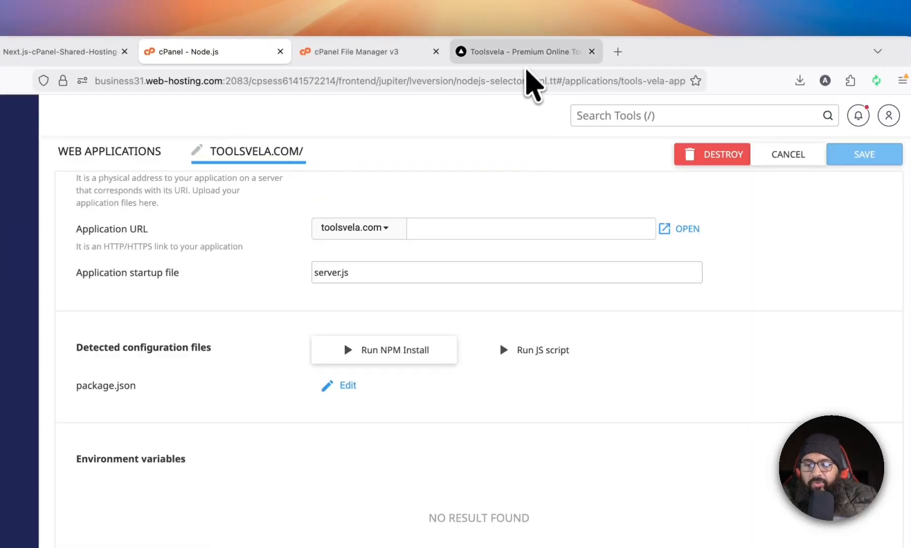
mouse_move(530, 62)
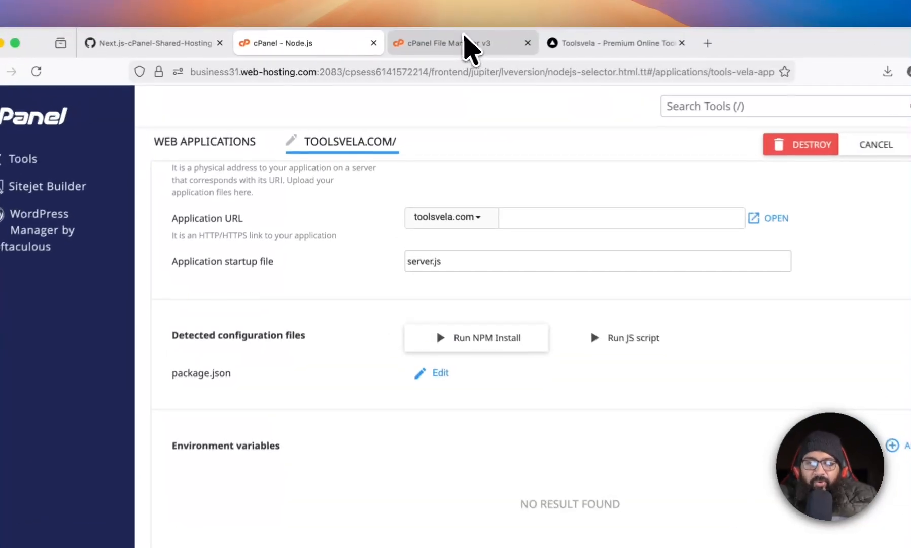
Open the .htaccess file in the toolsvela.com folder in the editor to review its Passenger configuration, then close it.
click(469, 45)
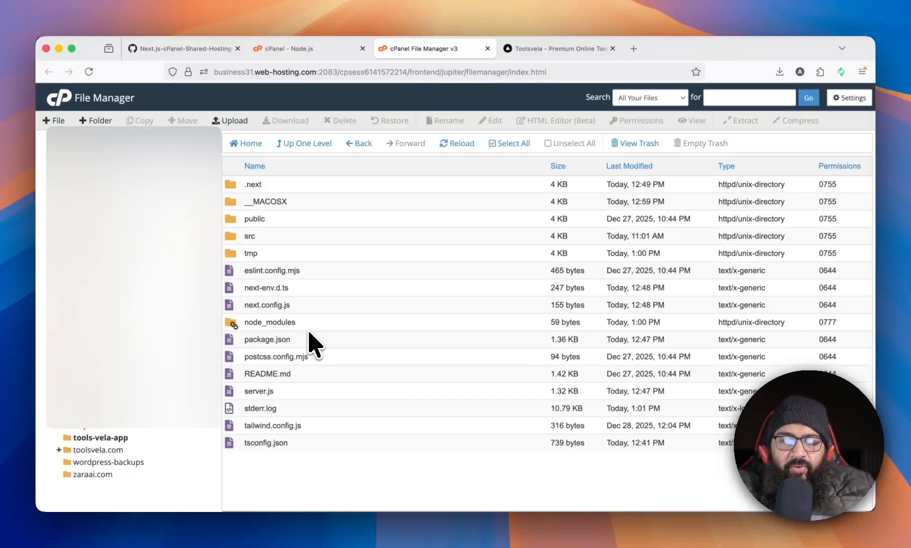
click(96, 450)
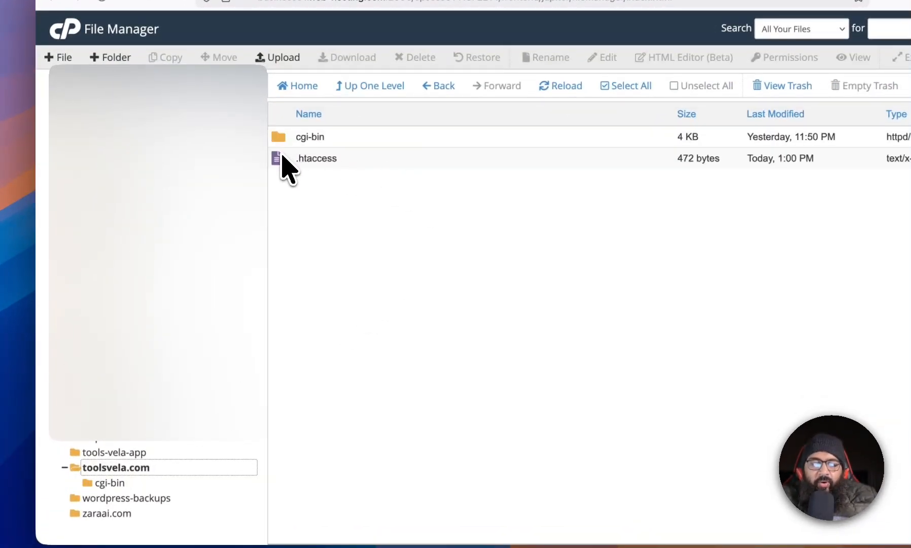
click(282, 160)
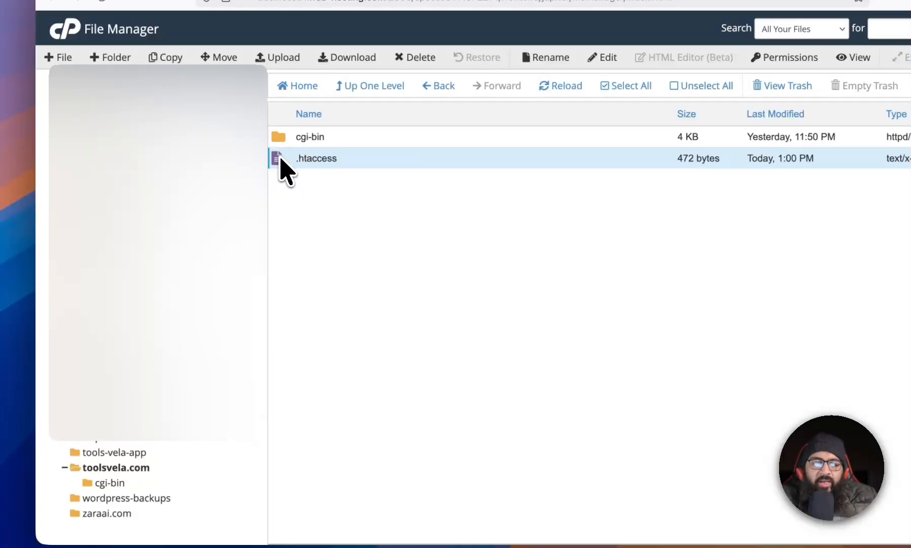
right_click(280, 159)
click(305, 210)
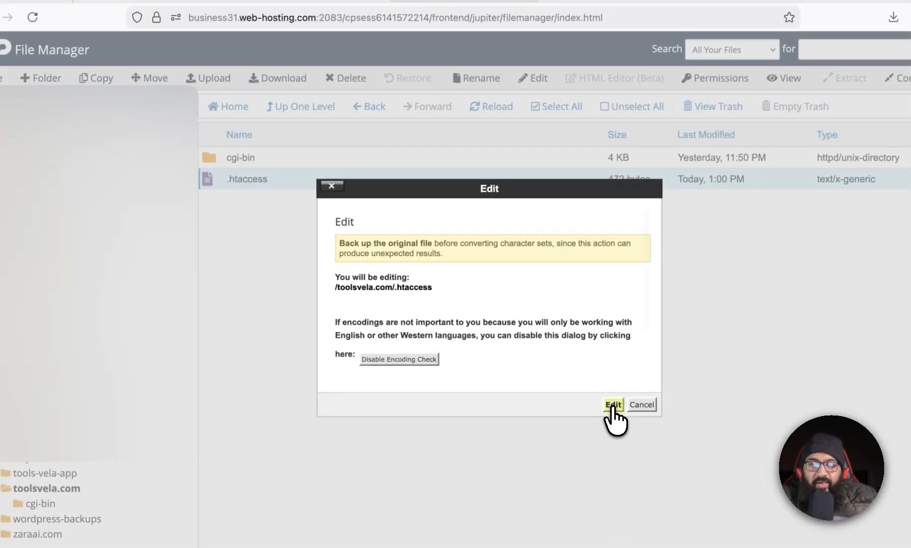
click(675, 386)
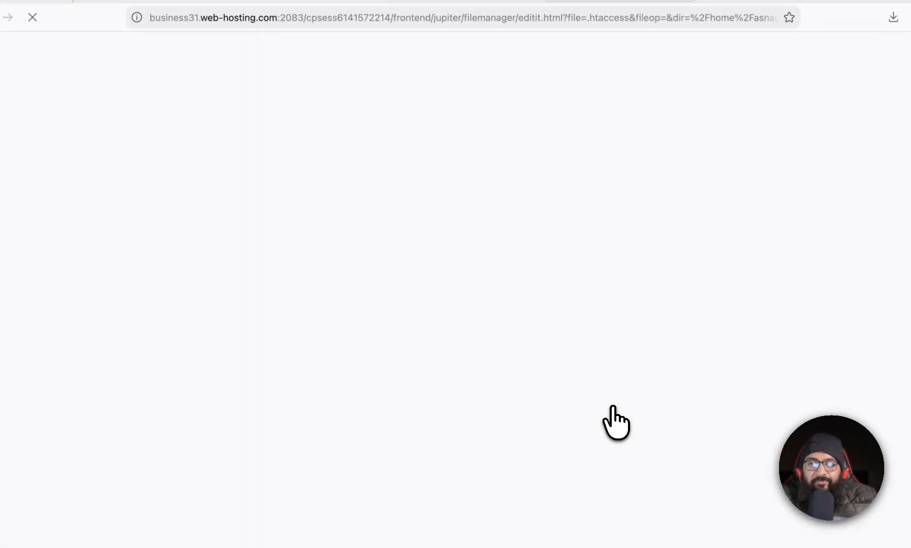
click(405, 164)
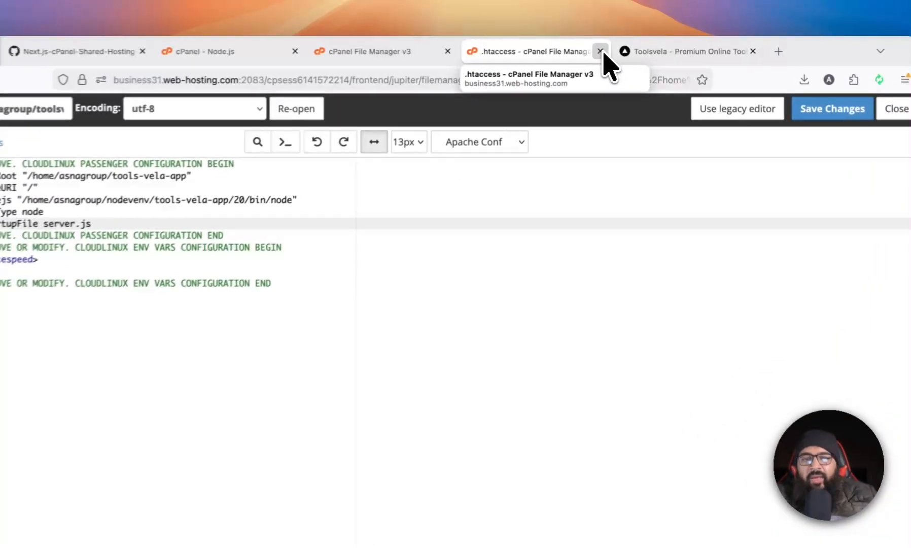
click(613, 49)
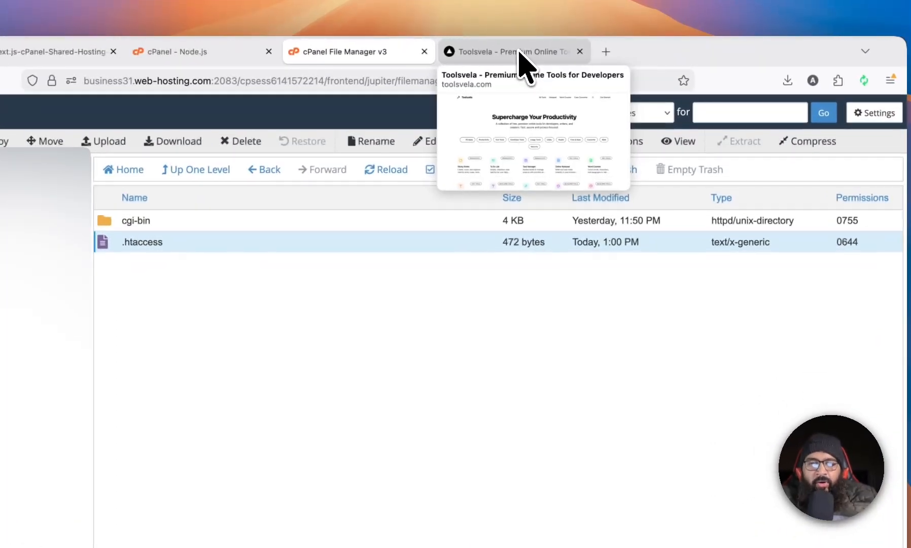
Open the To Do List tool on toolsvela.com through the Productivity filter.
click(521, 54)
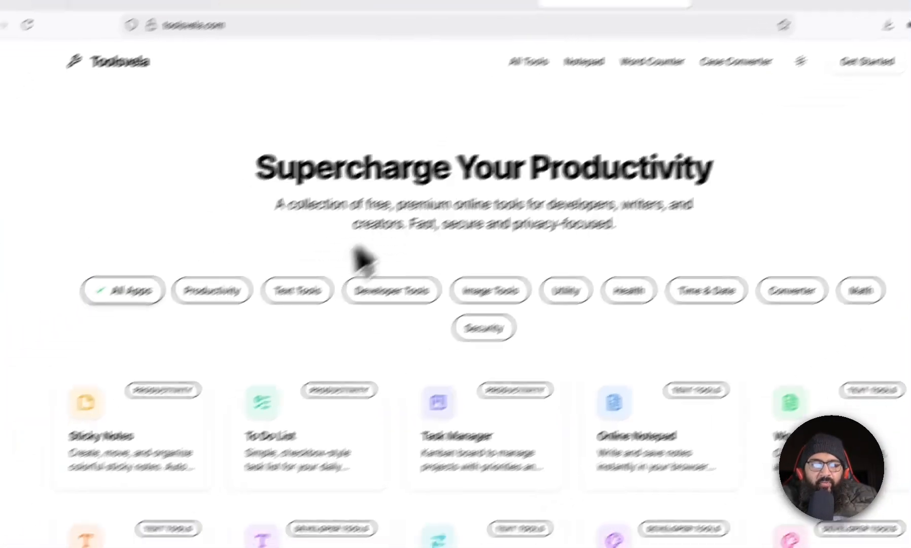
click(242, 289)
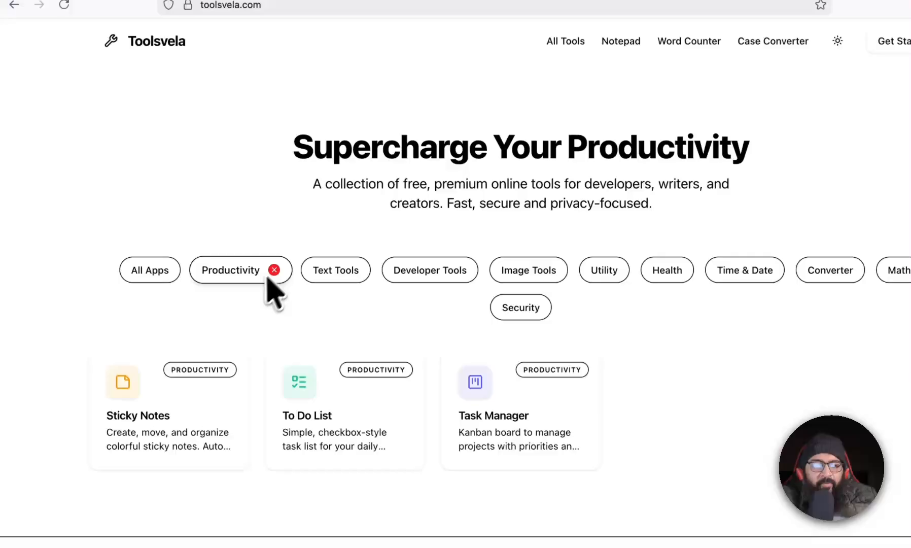
click(365, 429)
Add a task named Create Server.js to the To Do List.
click(479, 195)
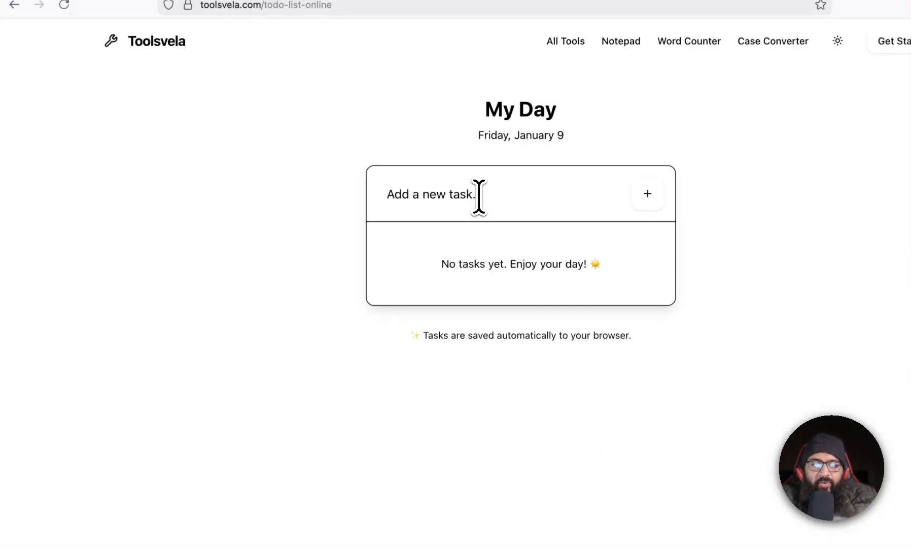
text(Create S)
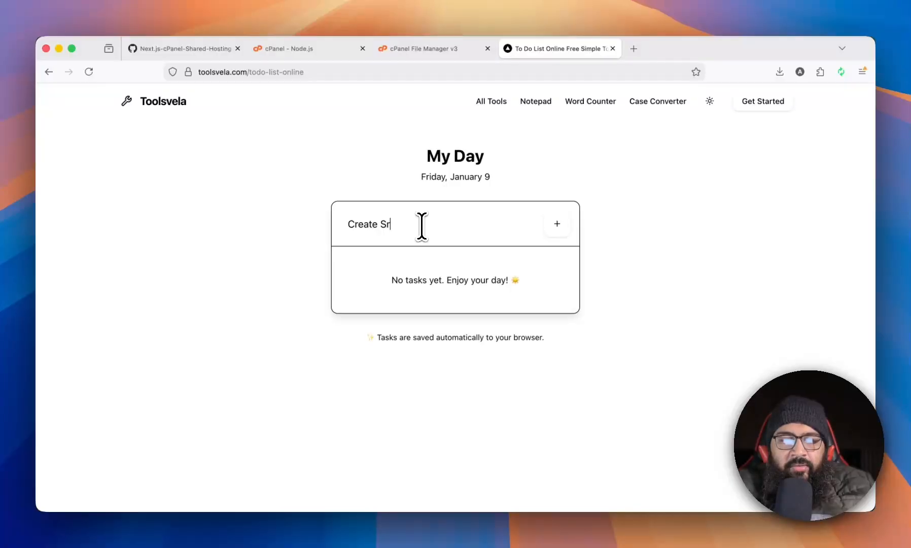
text(erver.js)
key(Return)
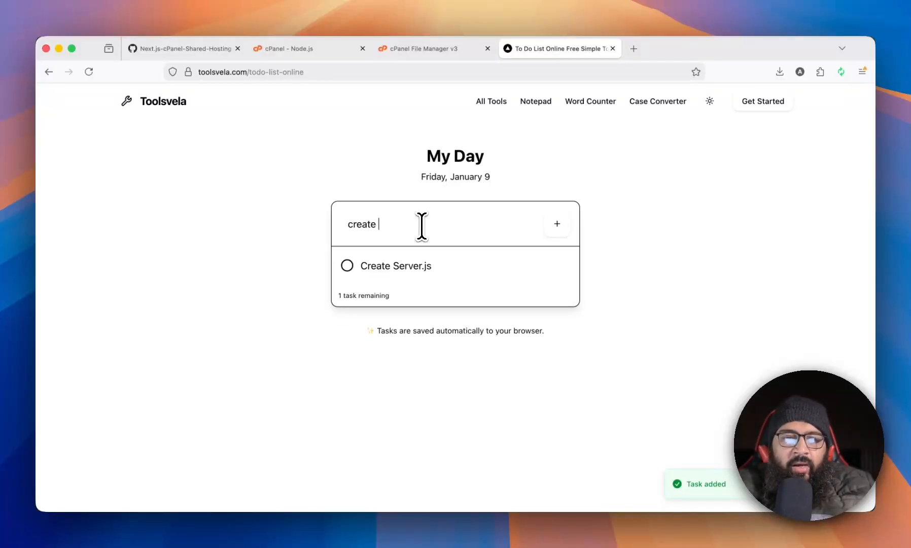
Add the tasks "create next.config.js" and "aremove next.config.ts file" to the To Do List.
text(create next.config.js)
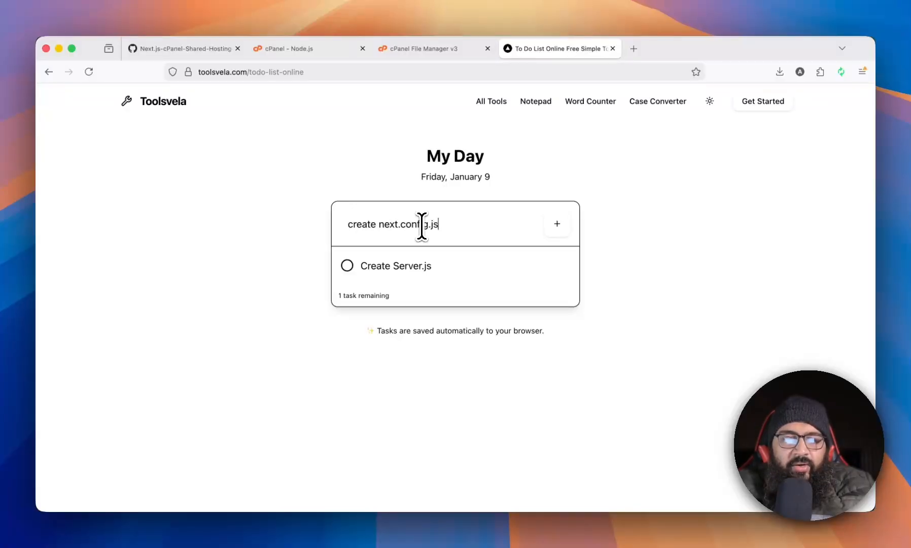
key(Return)
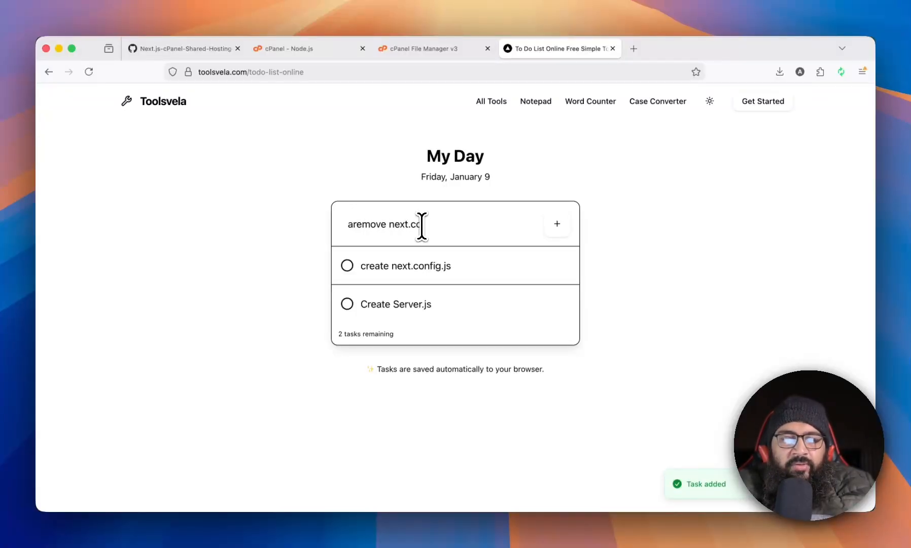
text(s file)
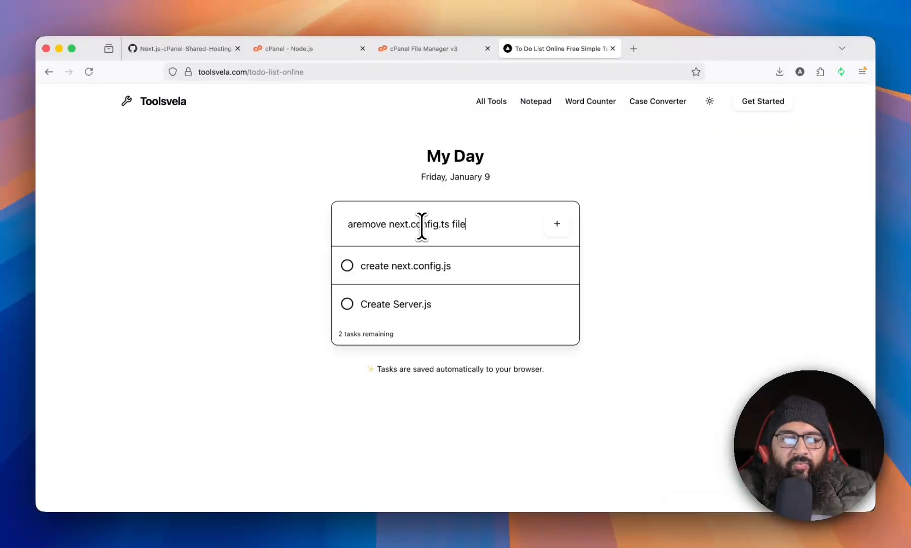
key(Return)
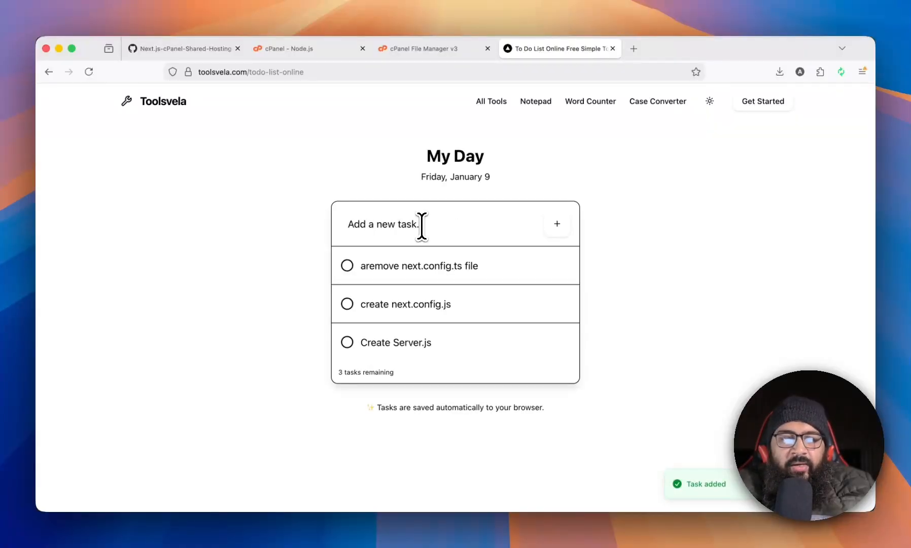
Add the tasks "update package.json file" and "npm run build" to the list.
text(updat)
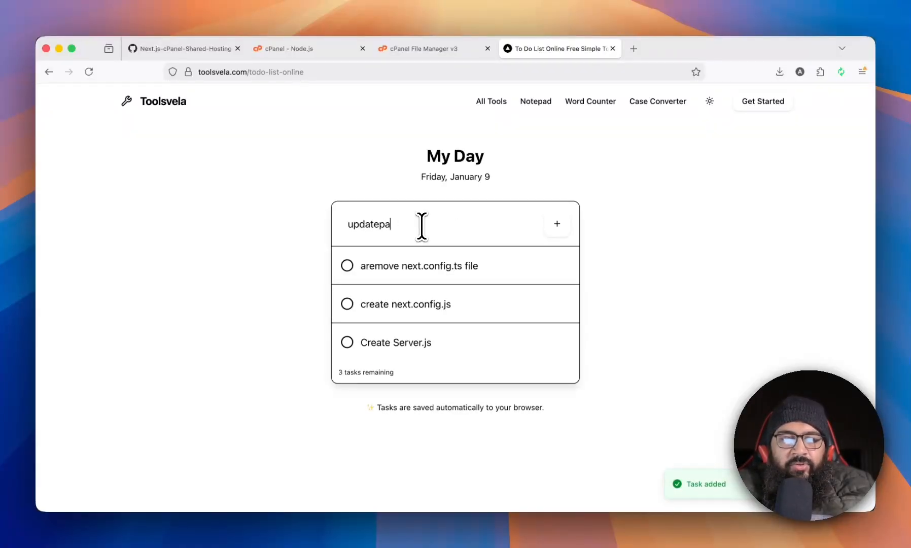
text(e package.js)
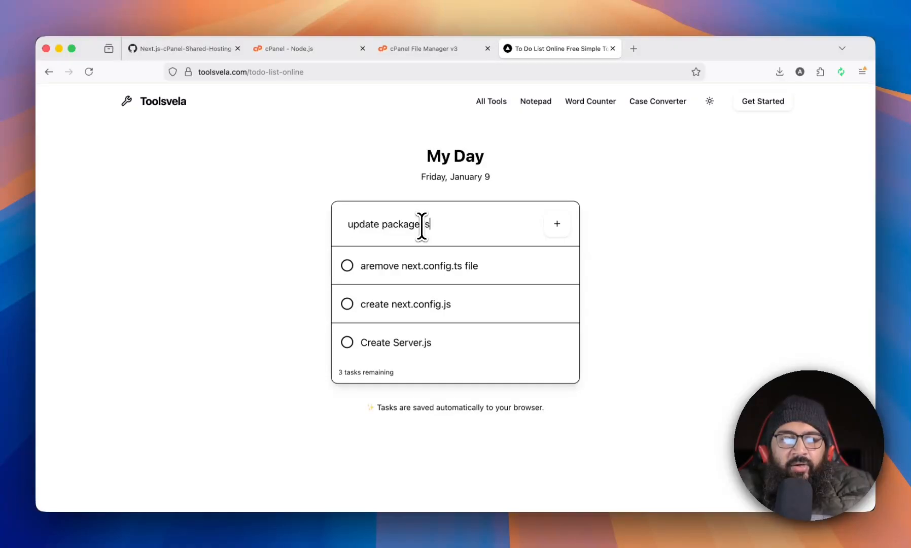
text(on file)
key(Return)
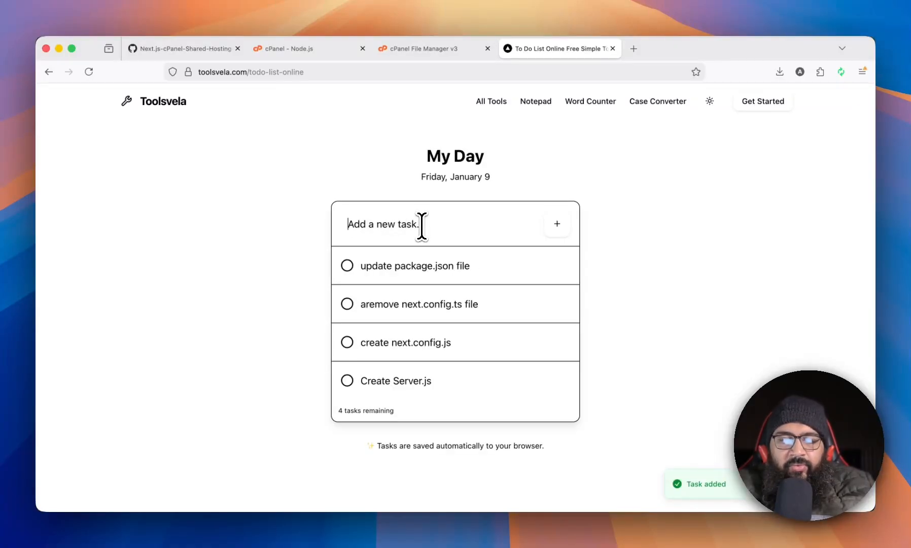
text(n)
key(BackSpace)
text(run build)
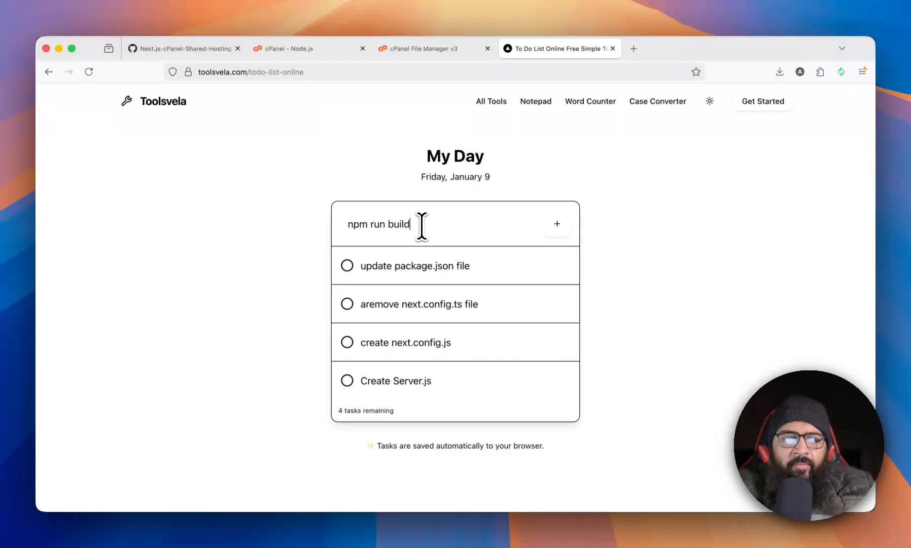
key(Return)
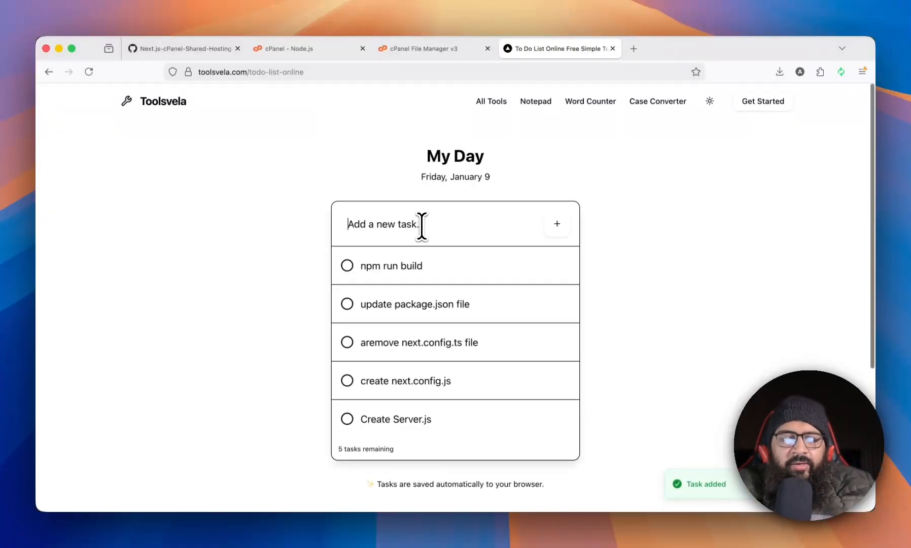
Add the task "zip the all files including .next folder but excelude the node_packages".
text(zip the)
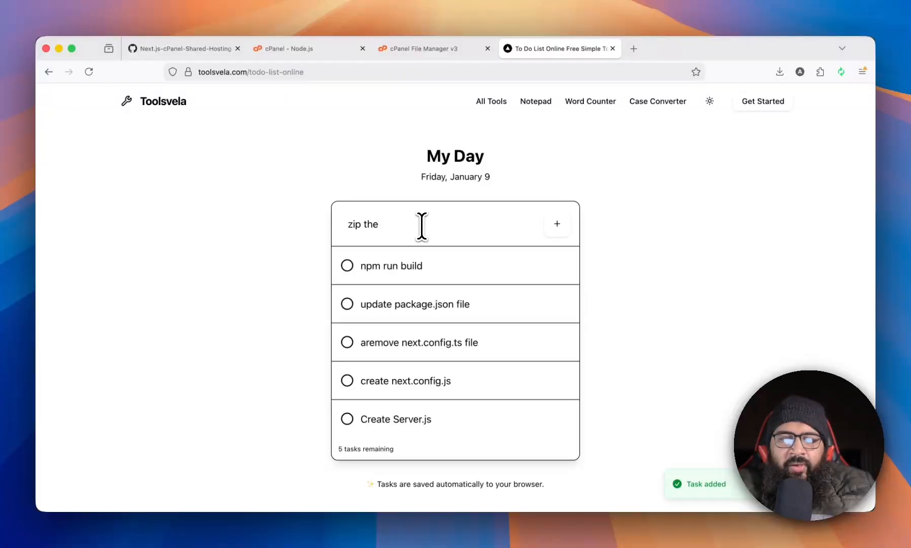
text( all files including .next fo)
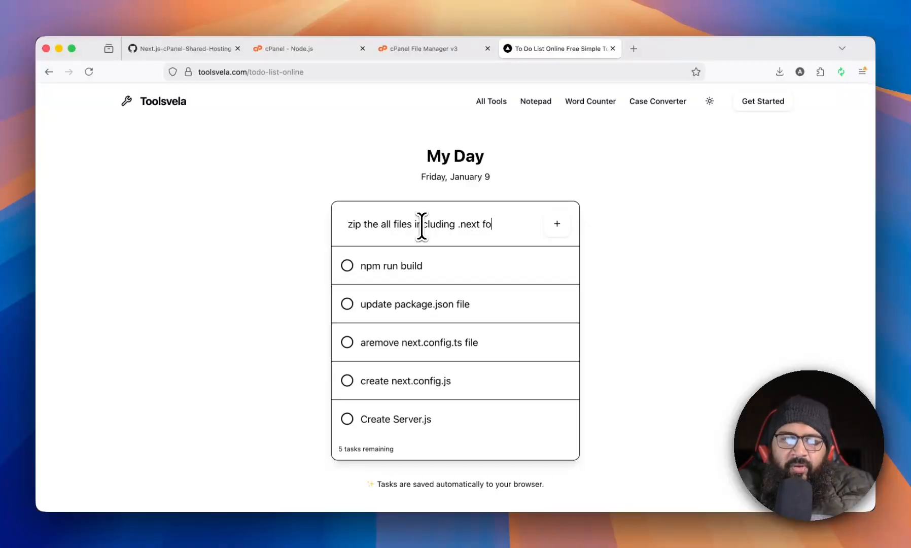
text(lder but excelude the)
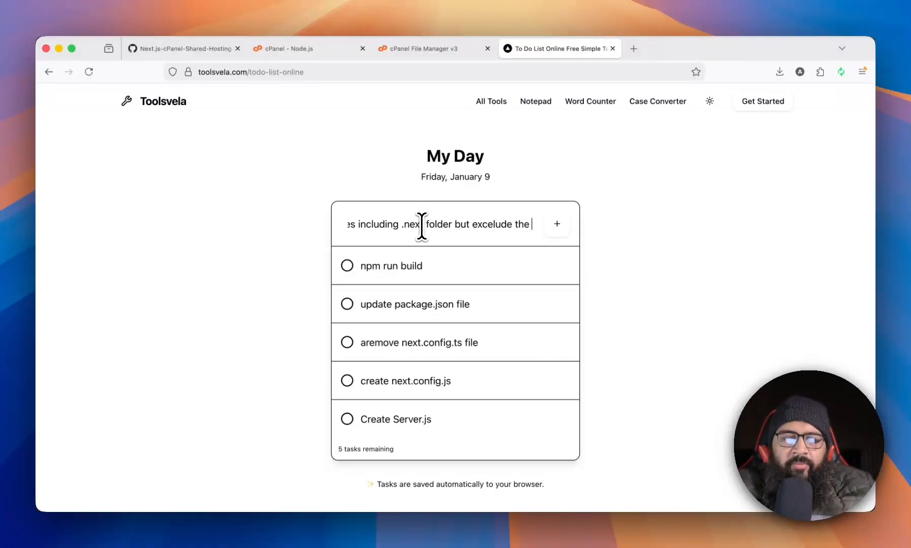
text( node_packages)
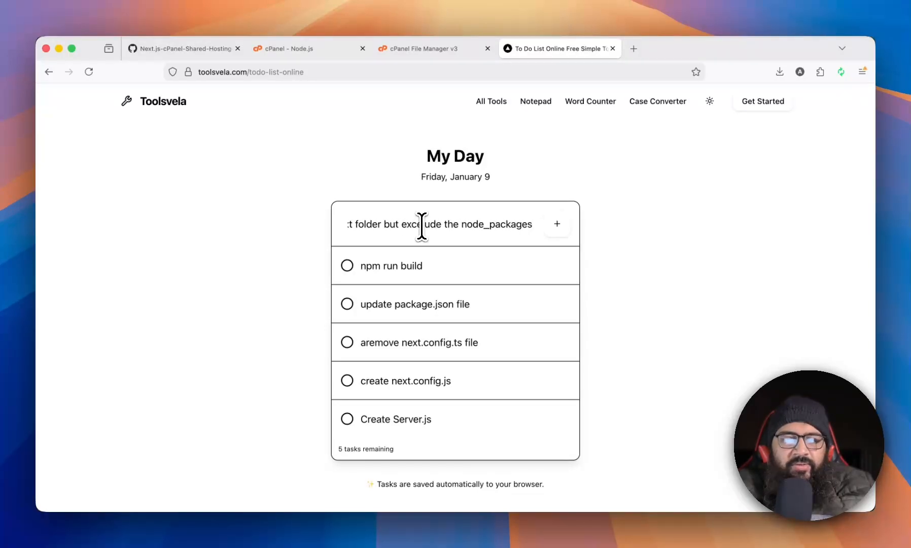
key(Return)
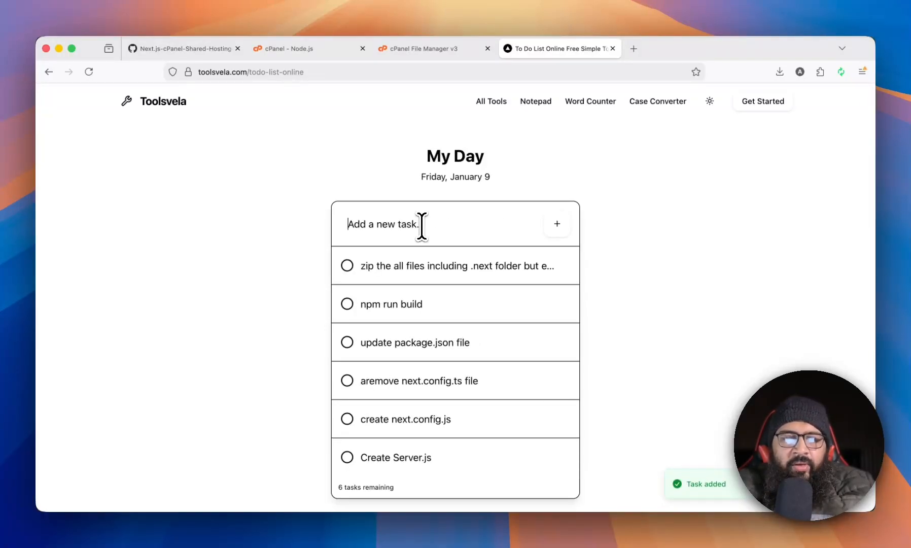
Add the tasks "upload zip file to shared hosting" and "extract the files" to the list.
text(upload zip file to shared hosting)
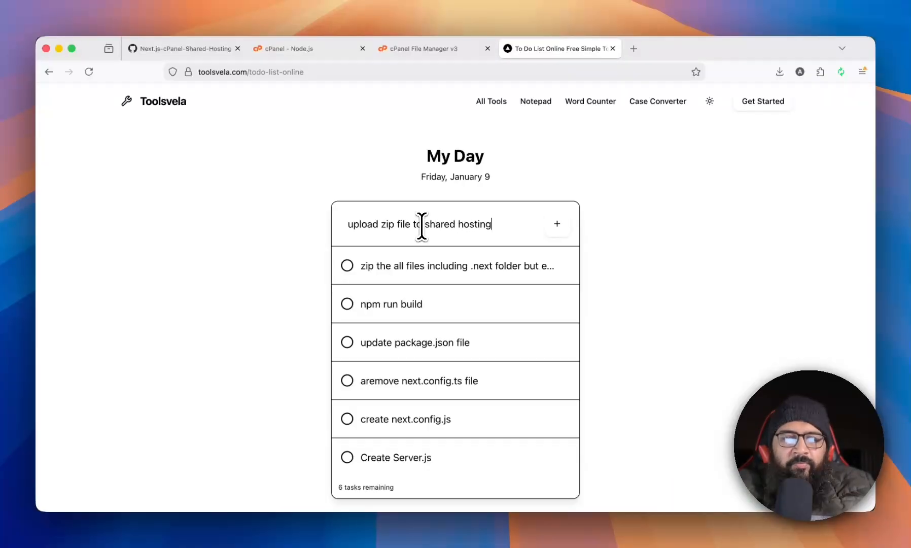
key(Return)
text(extract the)
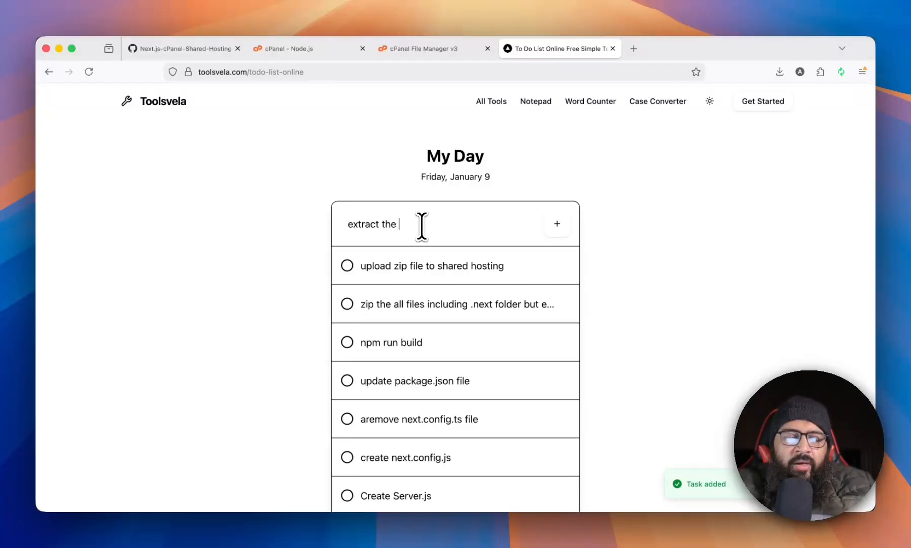
text( files)
key(Return)
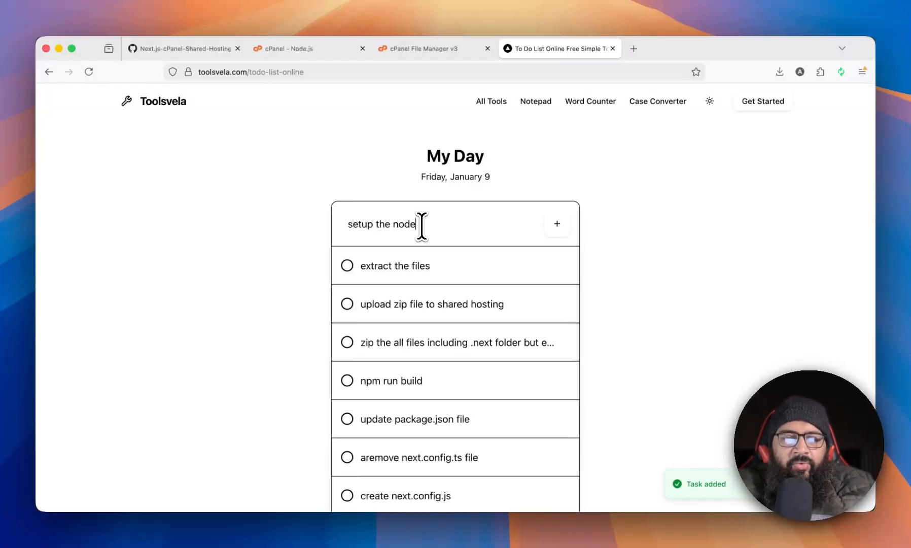
Add the task "setup the nodejs app select the nodejs version, production, directory and assign server.js as startup file".
text(setup the nodejs app selec)
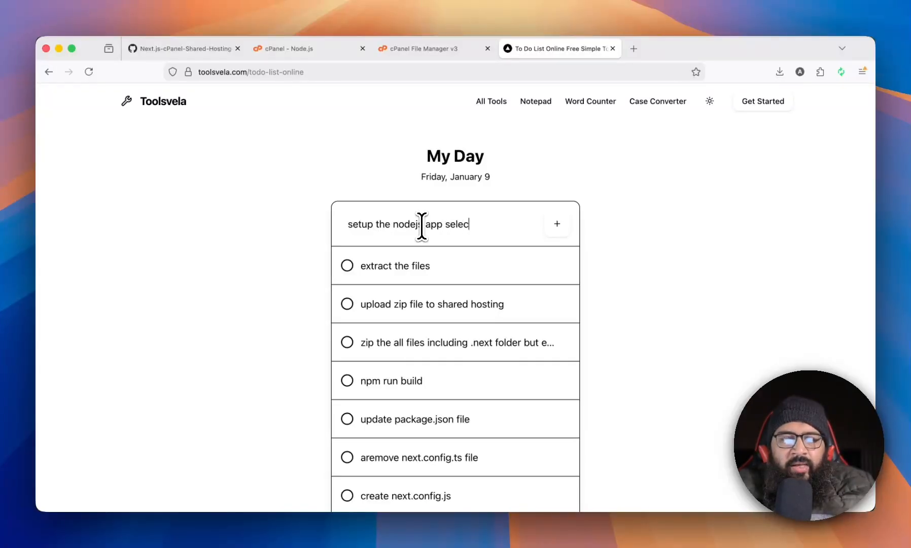
text(t the nodejs )
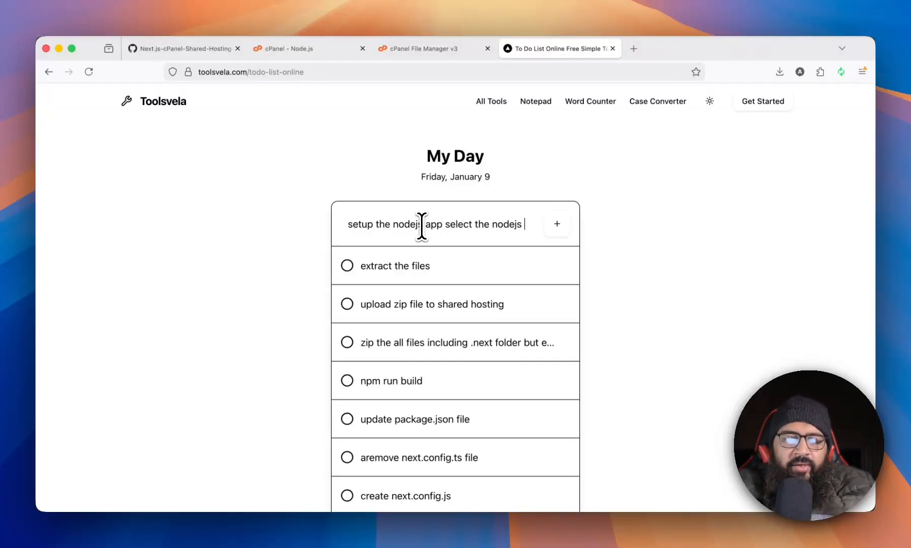
text(version, produ)
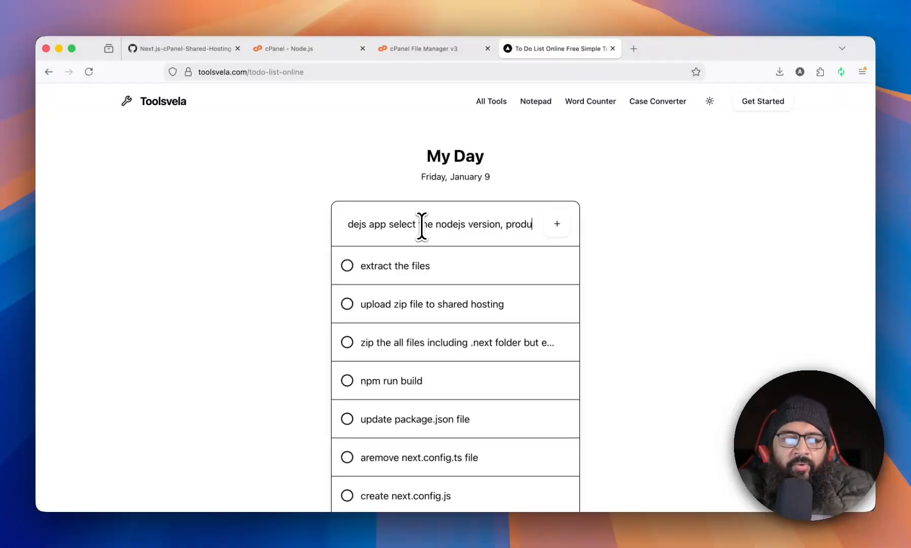
text(ct)
text(ion)
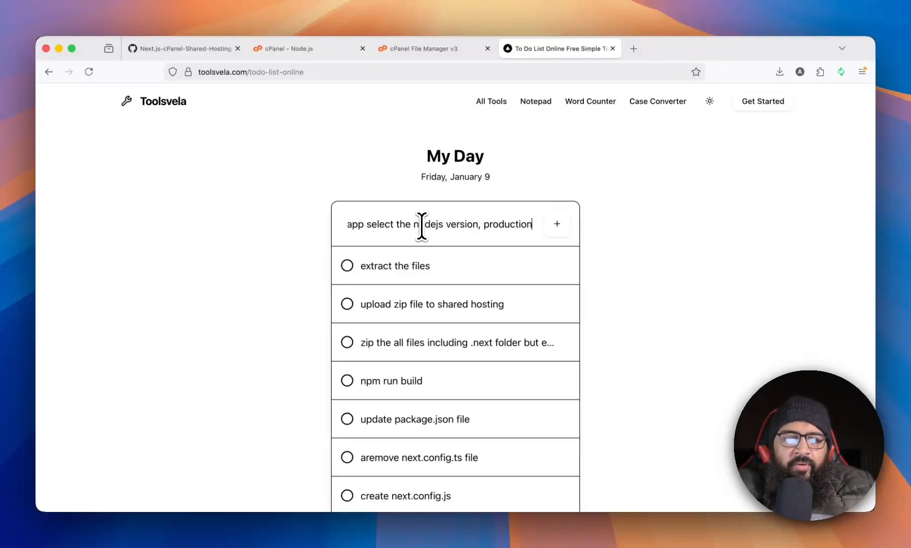
text(, directory )
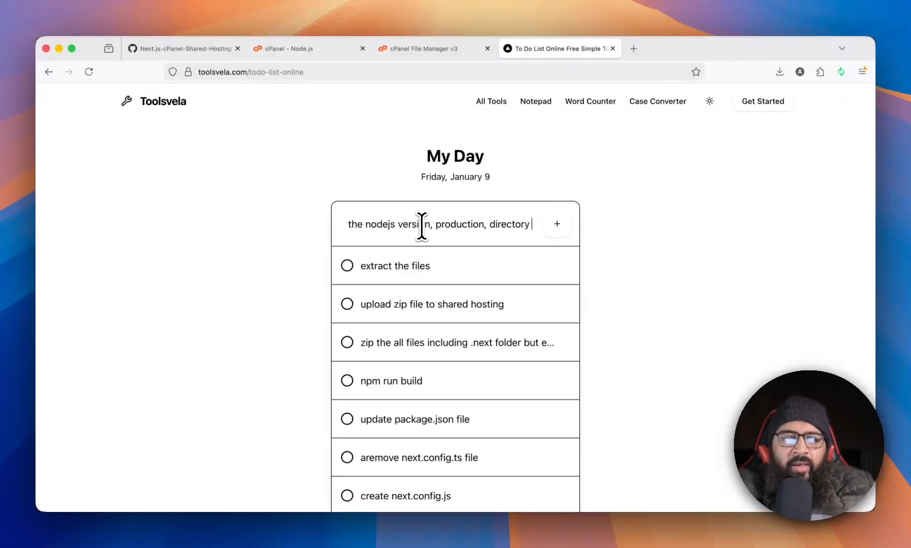
text(and assi)
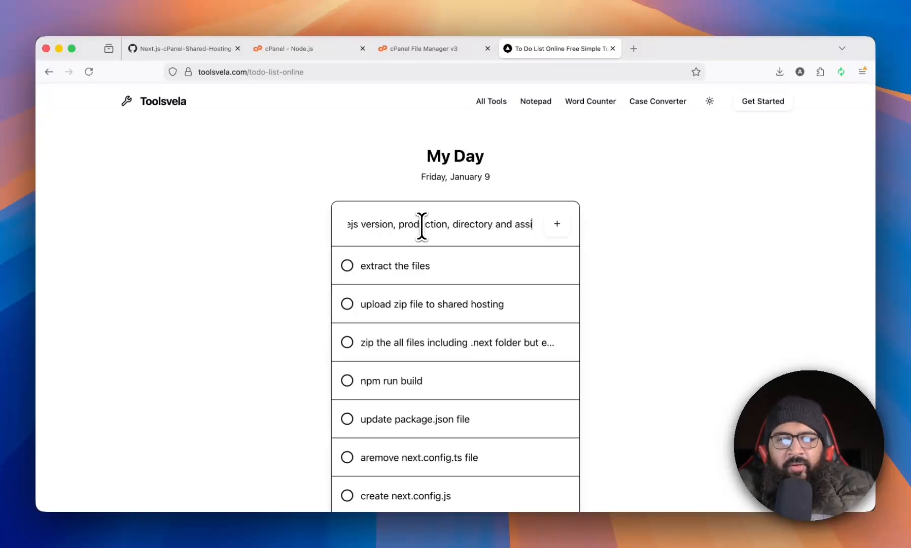
text(gn startup)
key(BackSpace)
key(BackSpace)
key(BackSpace)
key(BackSpace)
key(BackSpace)
key(BackSpace)
key(BackSpace)
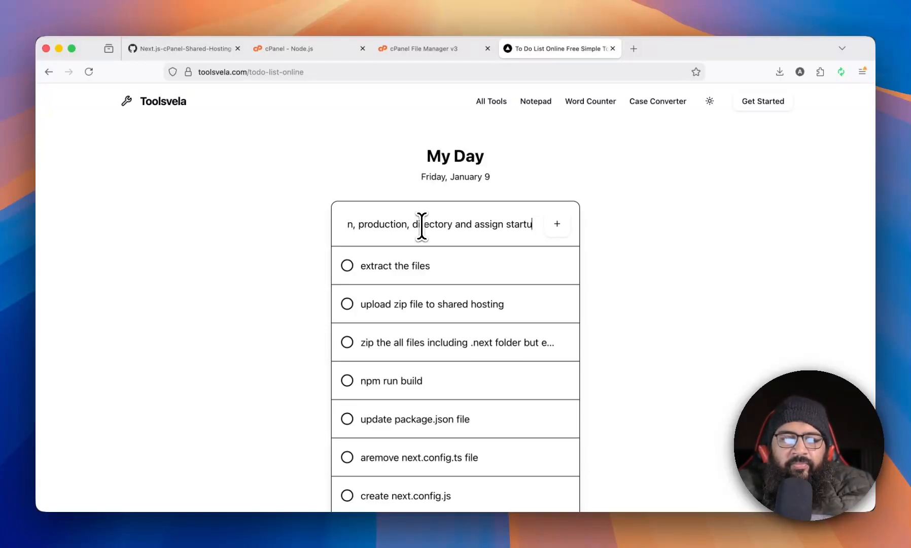
text(erver.js )
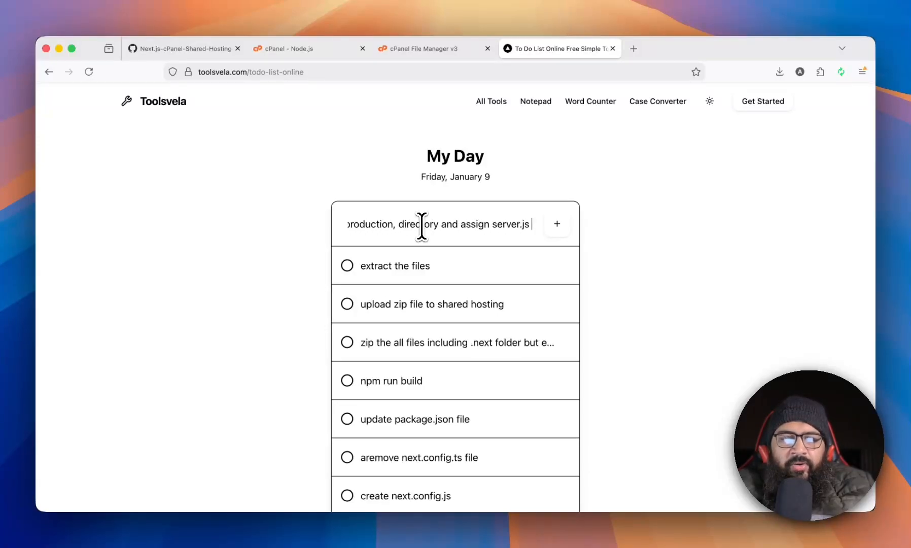
text(as startup file)
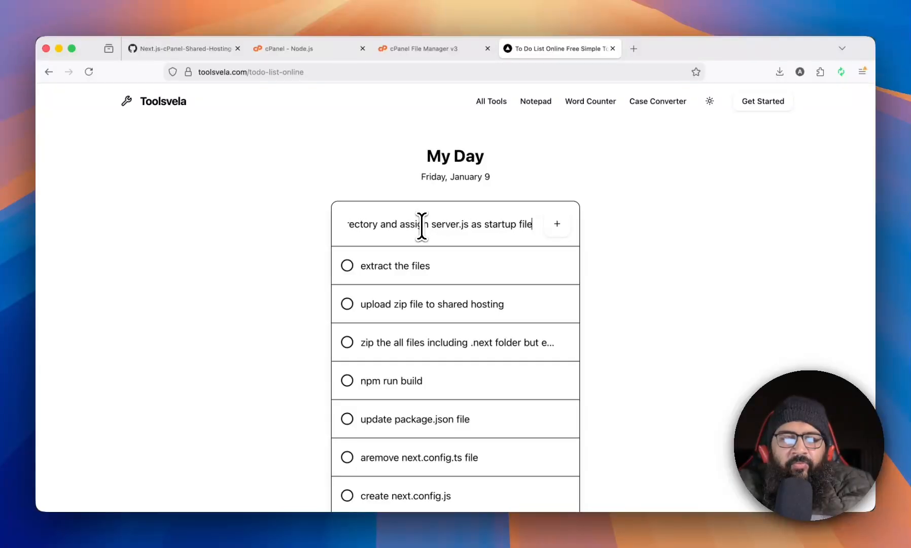
key(Return)
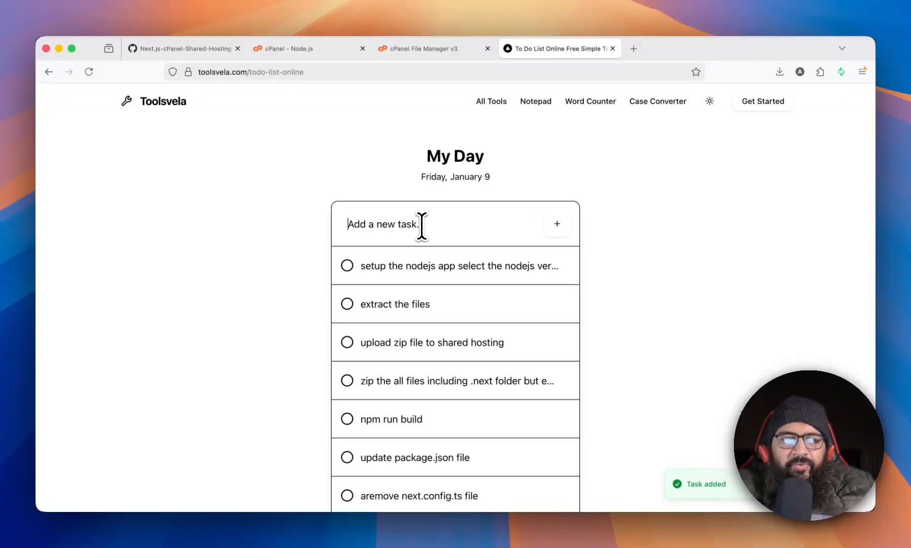
Check the NPM install button name in the cPanel Node.js tab, then add the task "click on npm install button".
text(yo)
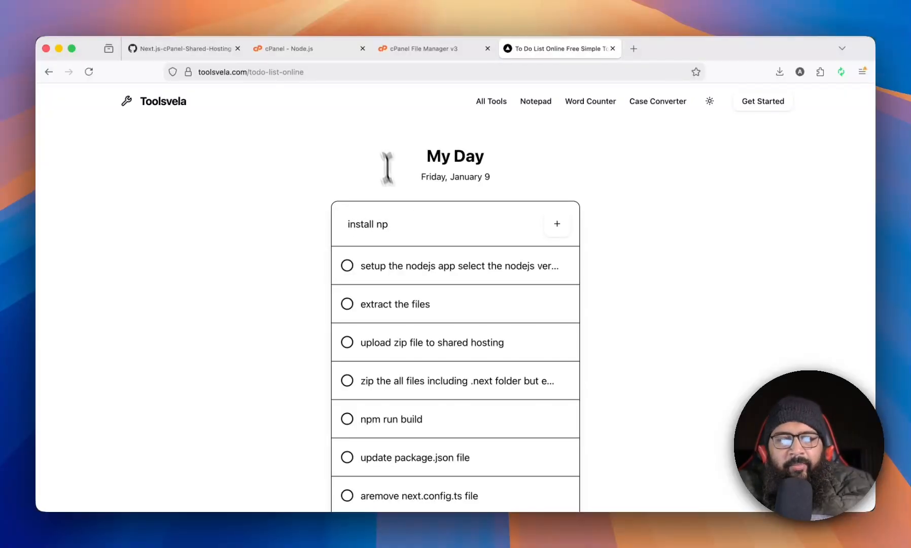
click(305, 50)
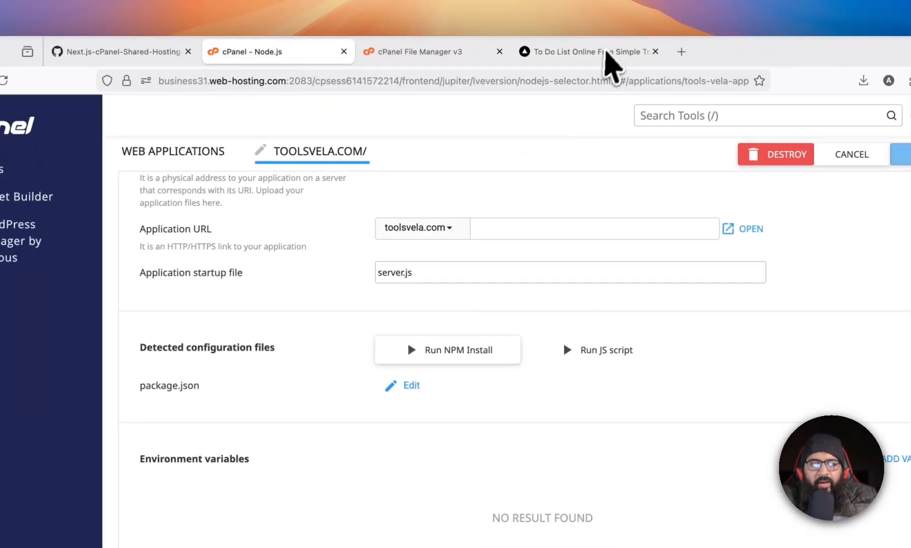
click(602, 54)
key(super+a)
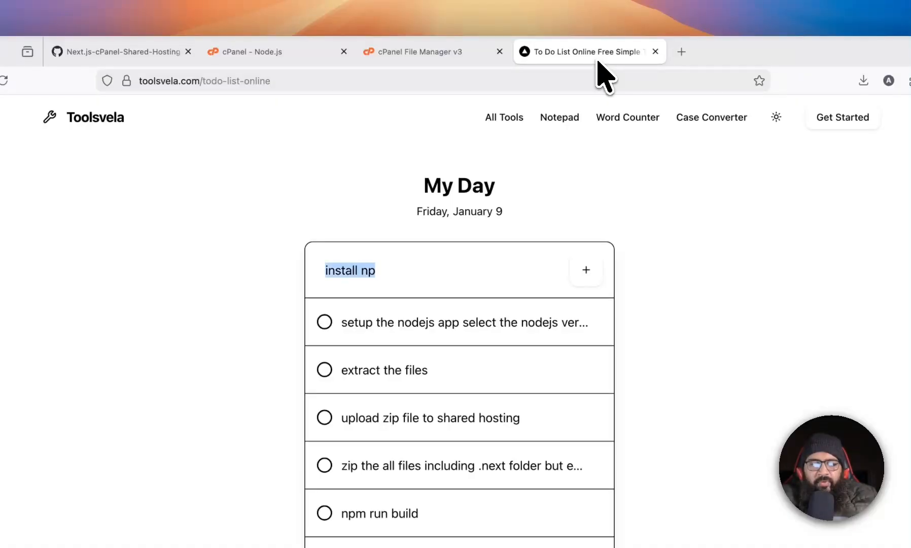
text(lick)
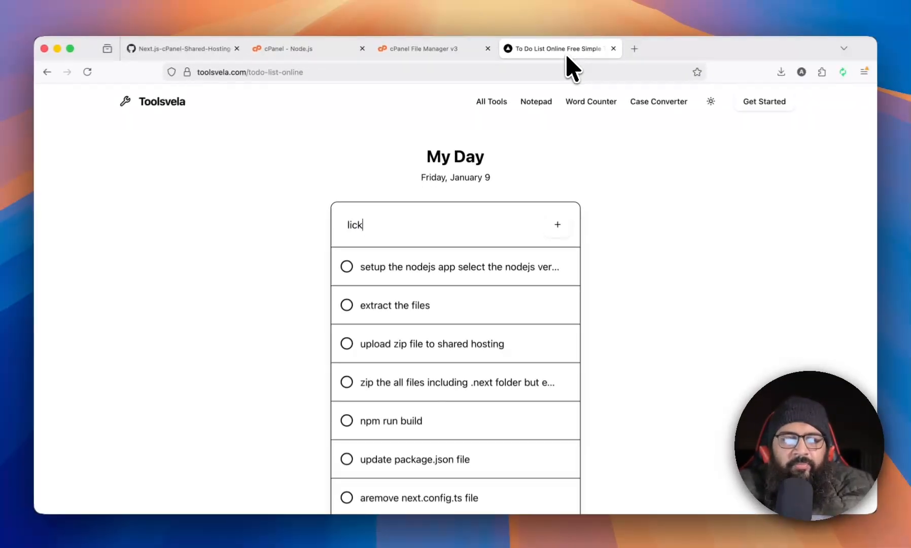
key(BackSpace)
key(BackSpace)
key(BackSpace)
key(BackSpace)
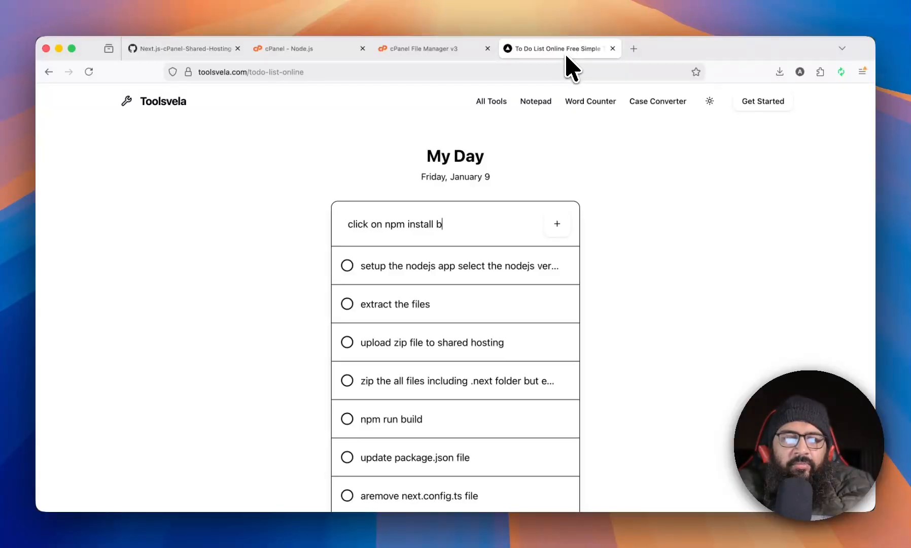
key(Return)
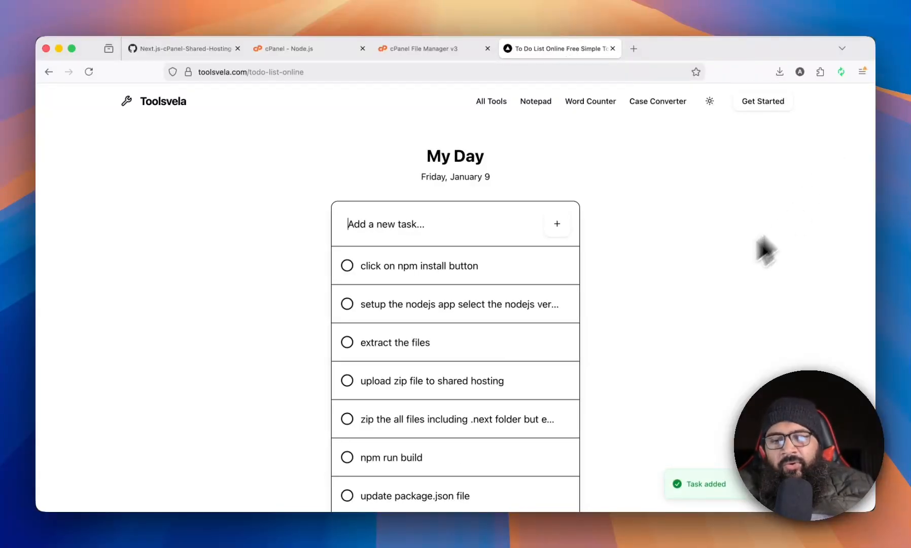
Mark the tasks from "update package.json file" down to "Create Server.js" as completed.
scroll(680, 290, down, 6)
scroll(621, 300, up, 4)
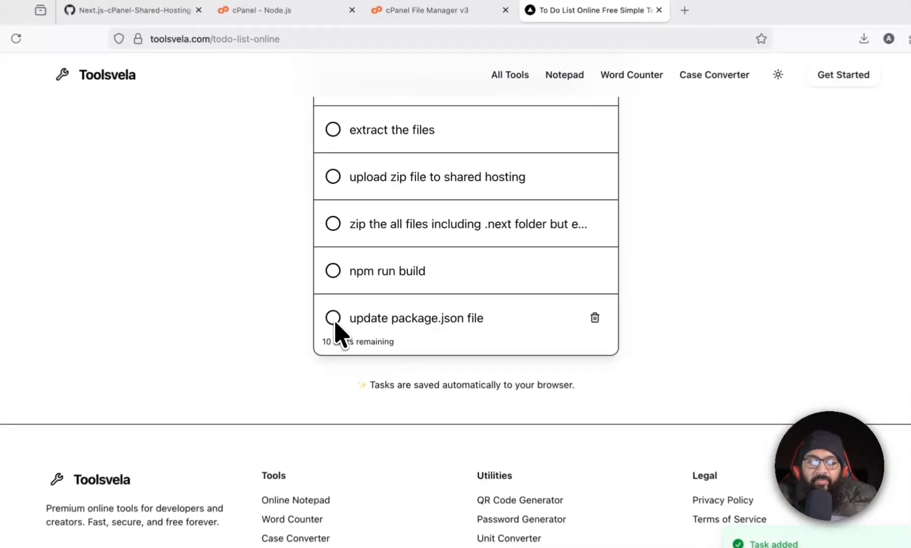
click(333, 318)
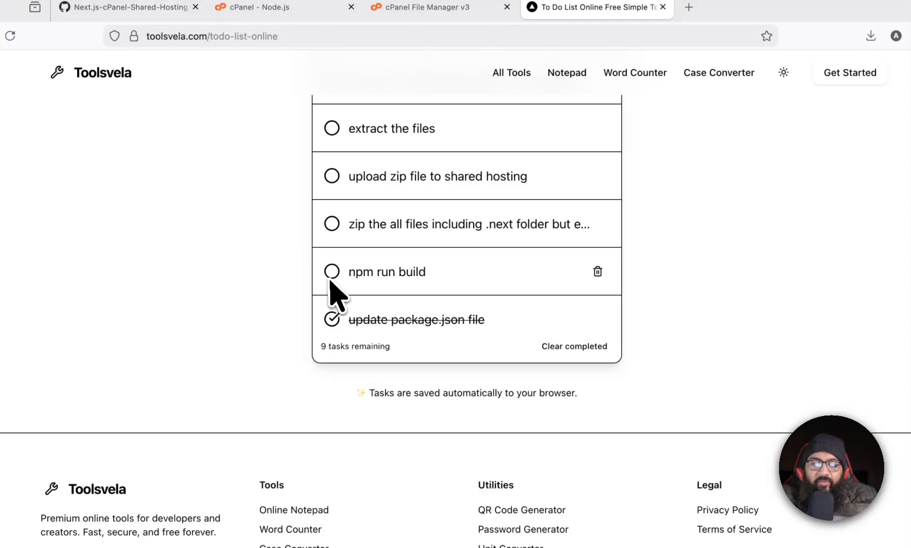
scroll(425, 285, down, 3)
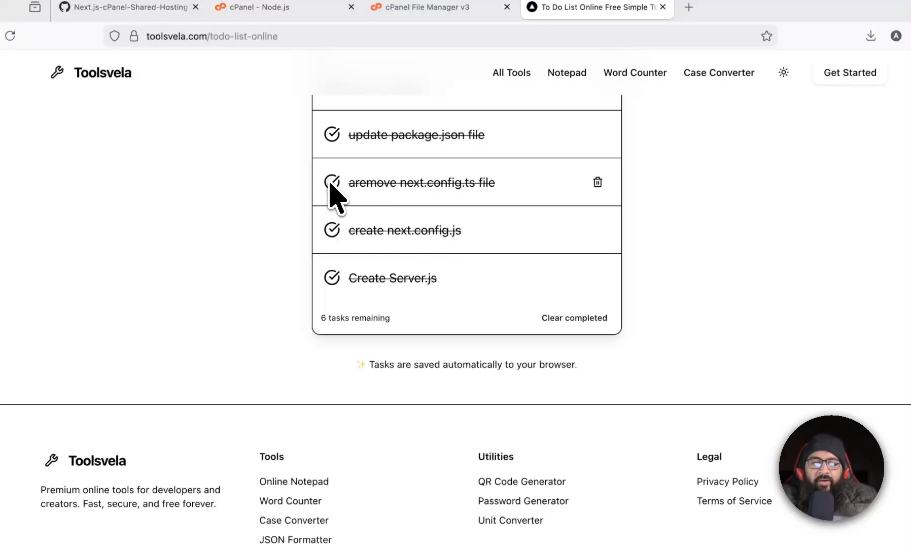
Mark the tasks from "npm run build" up to "extract the files" as completed.
scroll(491, 204, up, 5)
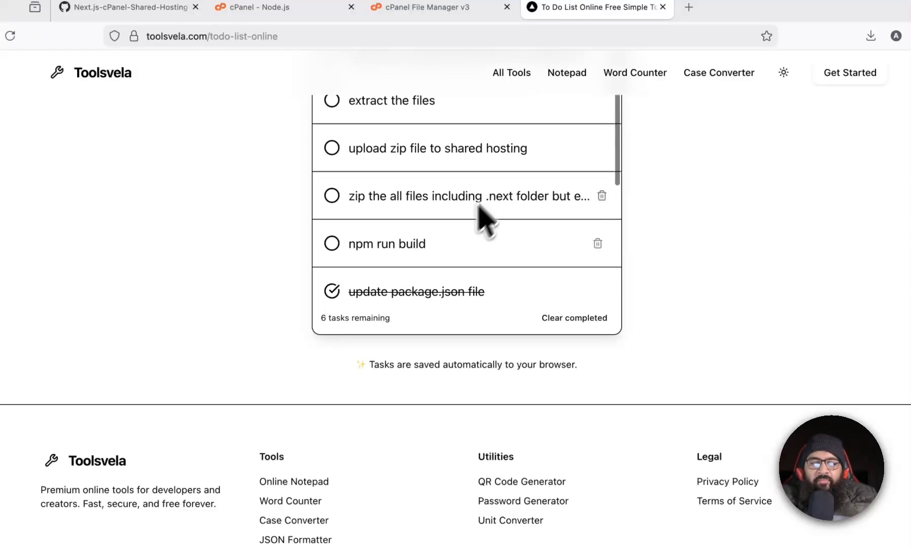
scroll(479, 207, down, 3)
scroll(503, 250, up, 1)
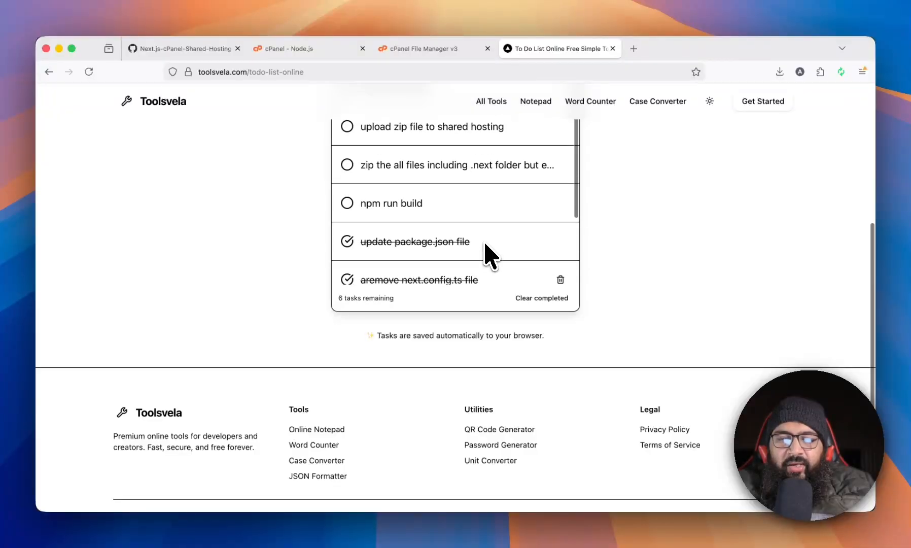
scroll(484, 243, up, 1)
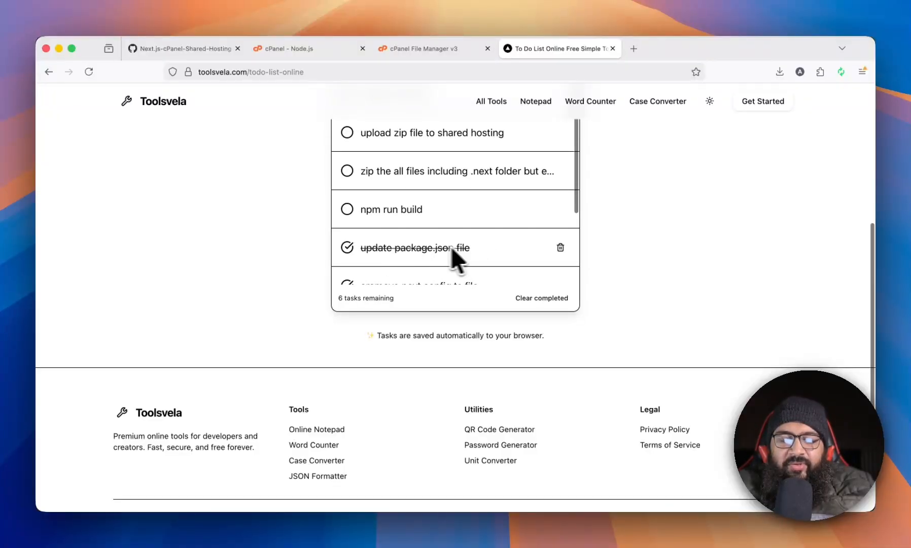
click(347, 209)
scroll(495, 217, up, 3)
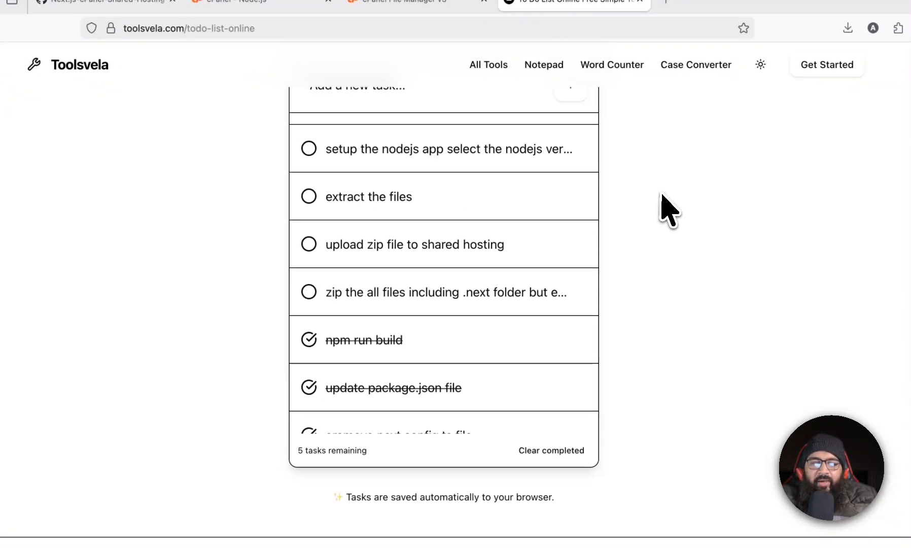
click(310, 335)
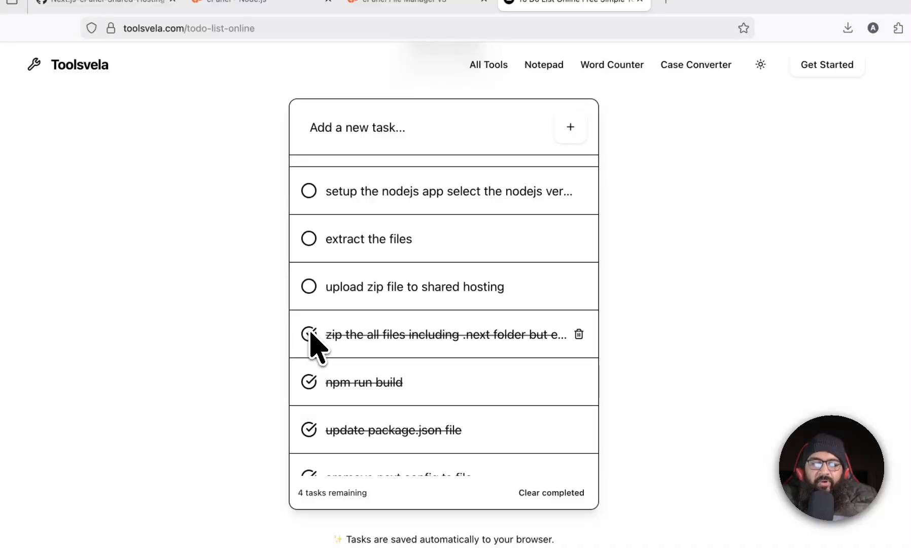
click(310, 287)
click(309, 239)
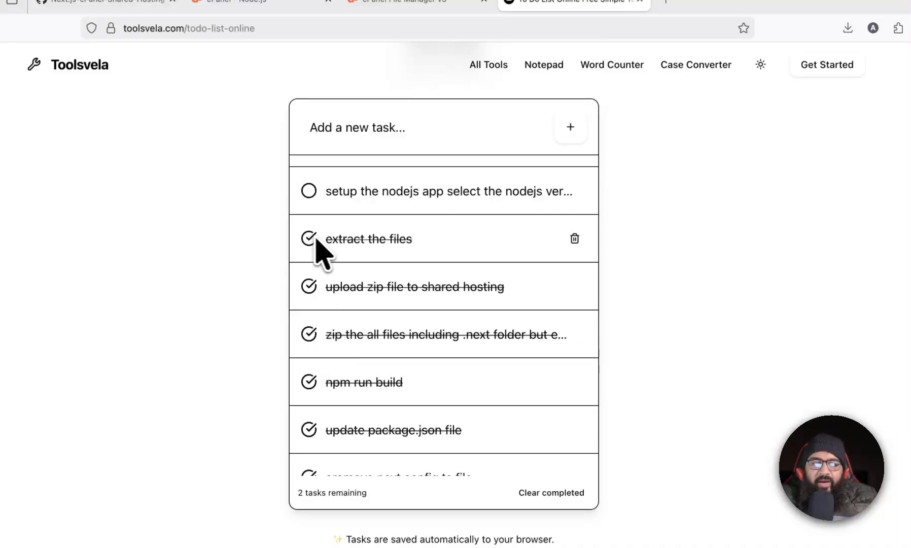
Delete every task from the to-do list, completed ones first, then the two remaining open tasks.
scroll(406, 264, up, 2)
click(574, 274)
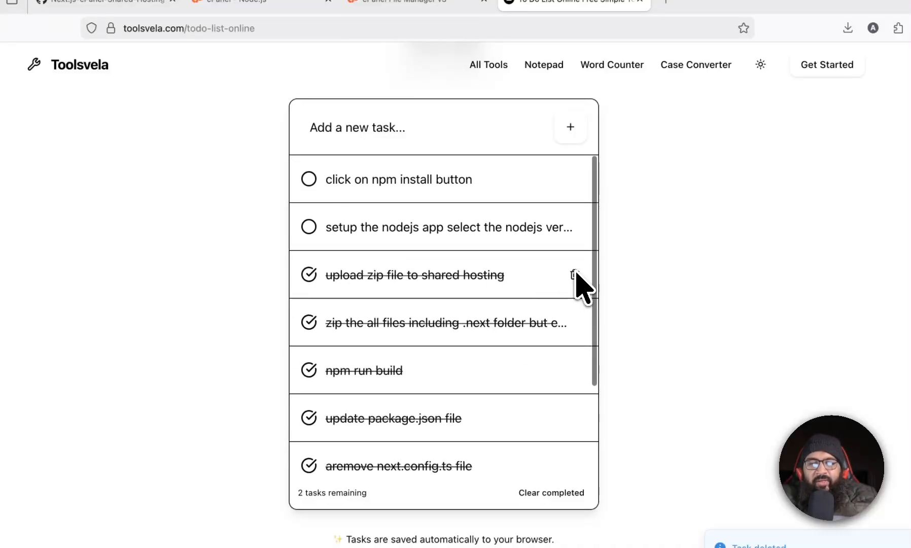
click(574, 274)
click(574, 274)
click(574, 274)
click(574, 274)
click(574, 275)
click(574, 274)
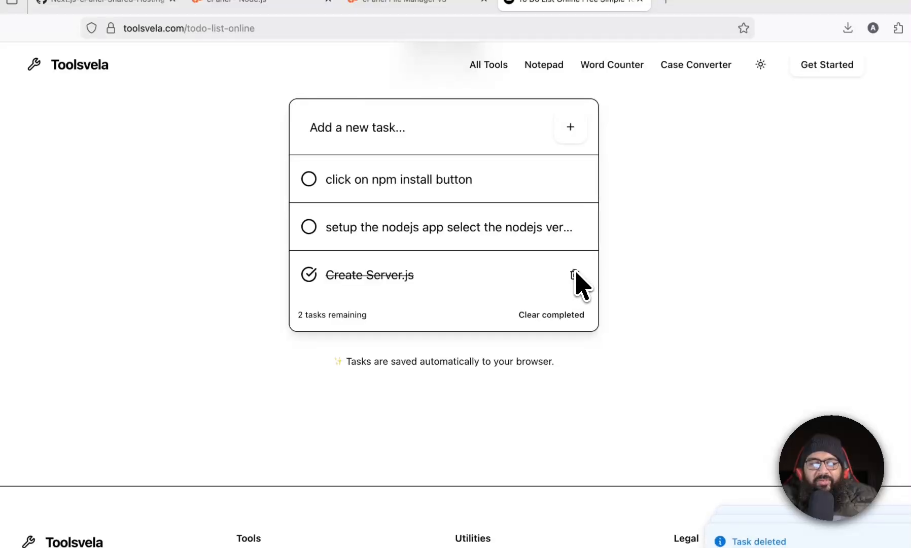
click(575, 274)
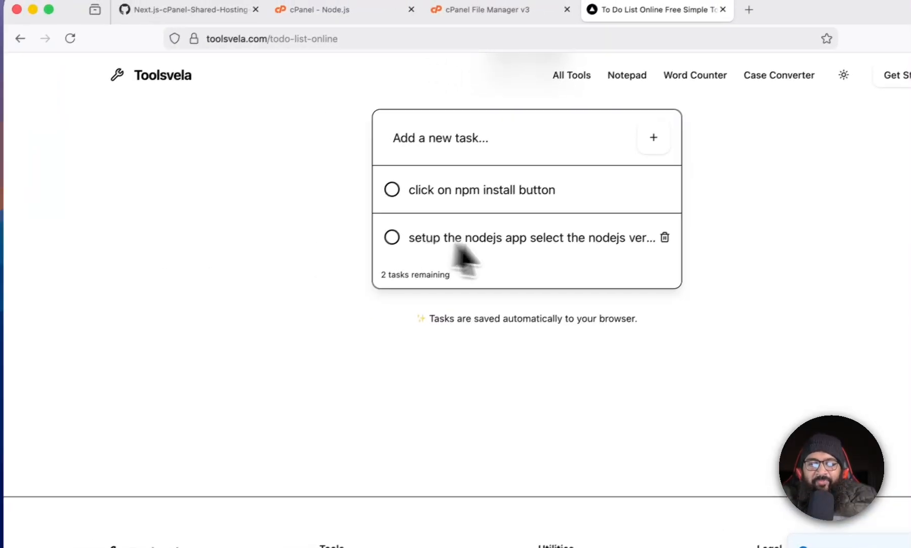
click(666, 235)
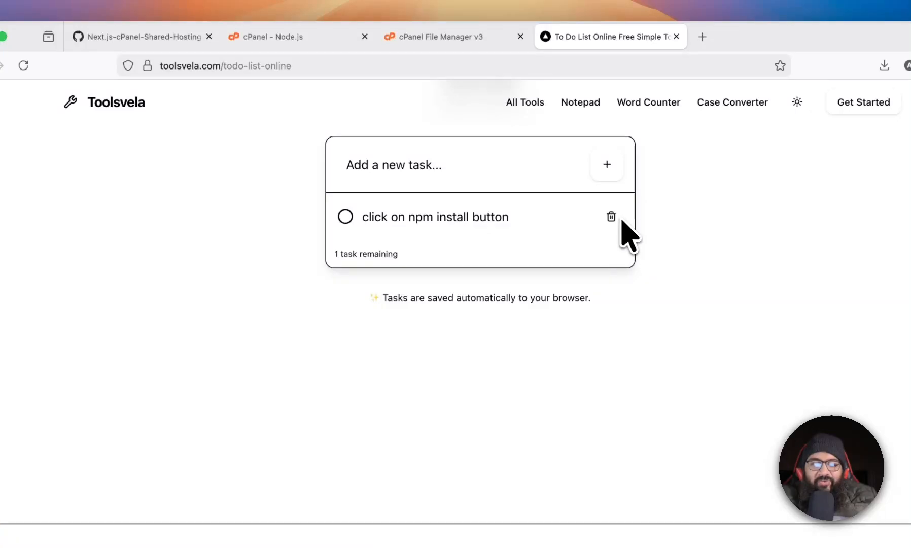
click(612, 217)
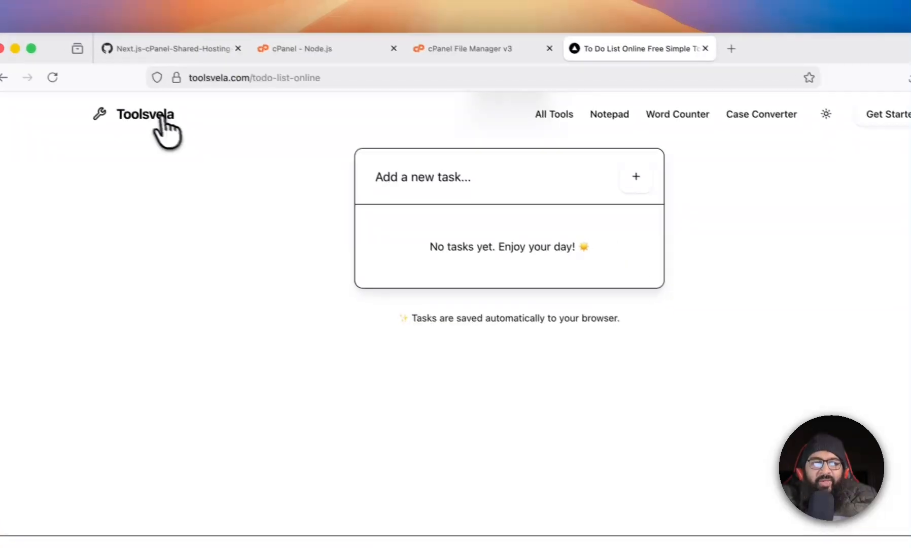
Open the Task Manager Kanban board from the Toolsvela productivity tools.
click(161, 118)
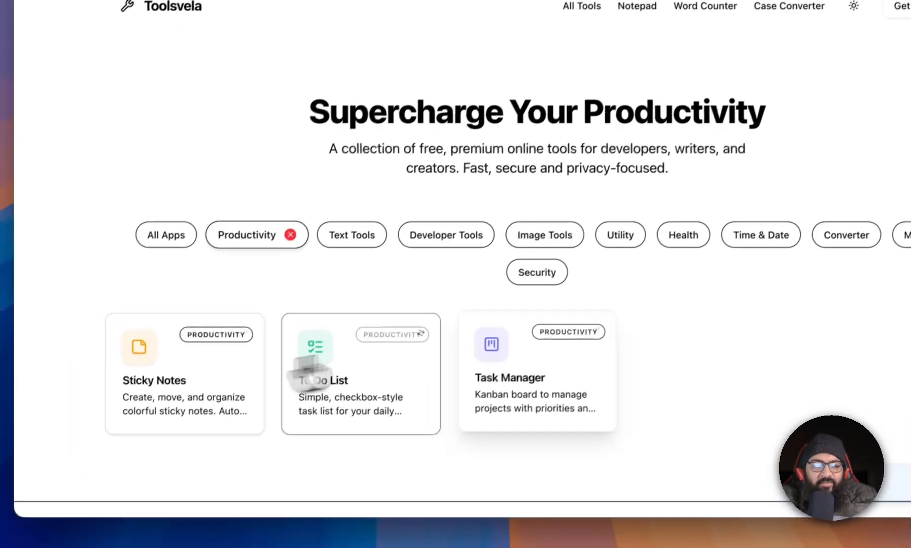
click(500, 370)
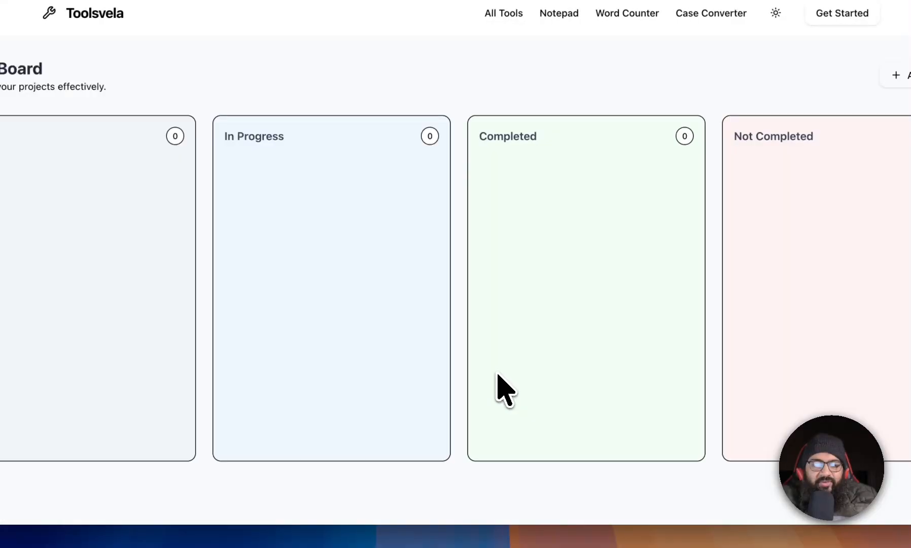